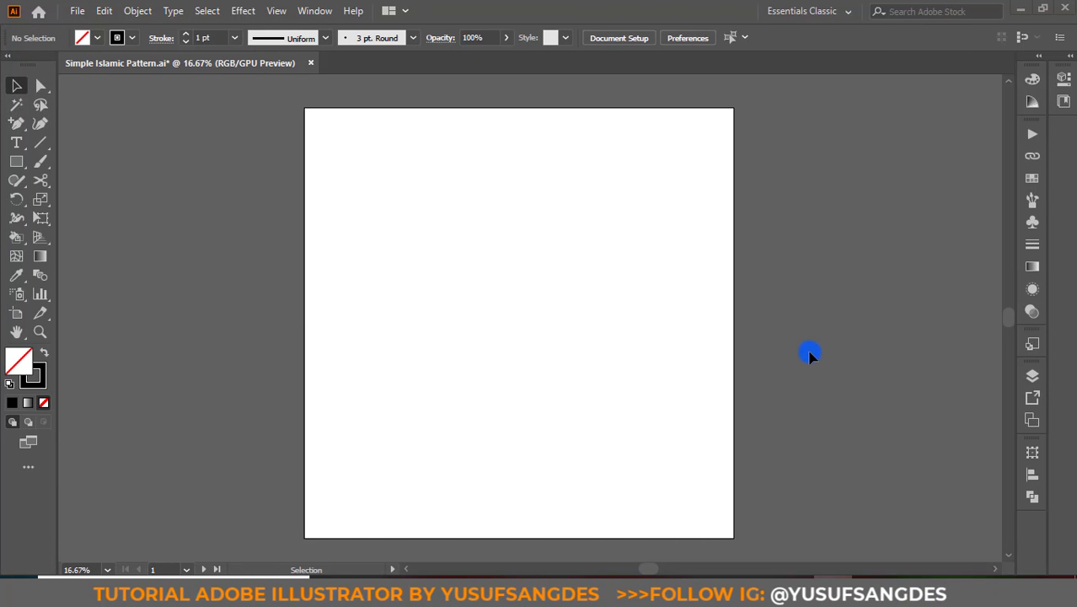
Step: Draw an unfilled square with a black outline and centre it horizontally and vertically on the artboard
{"action": "left_click", "coordinate": [15, 163]}
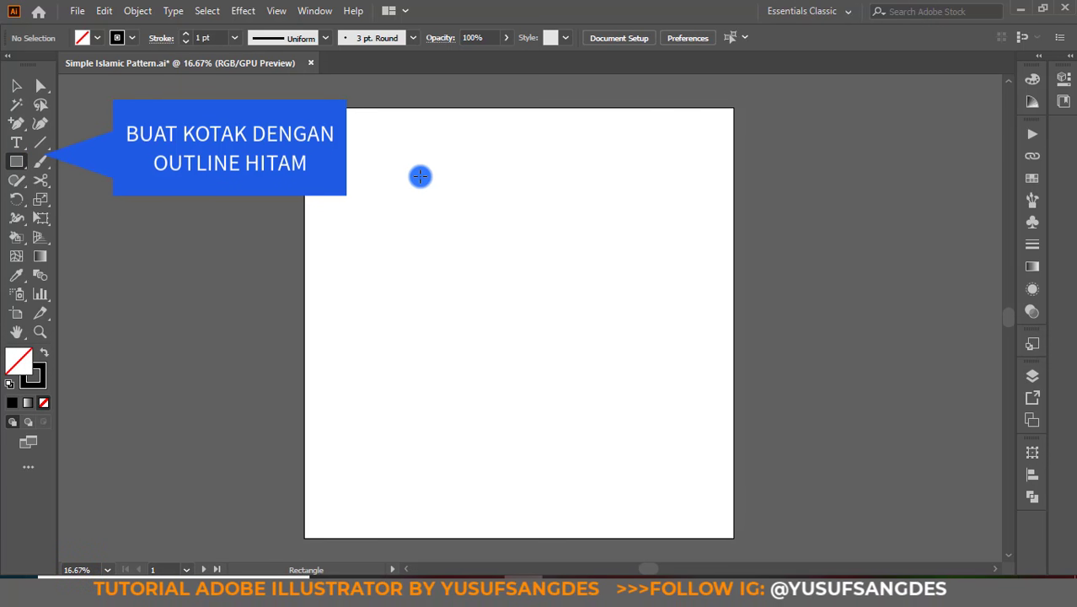
{"action": "left_click_drag", "start_coordinate": [428, 200], "coordinate": [510, 302]}
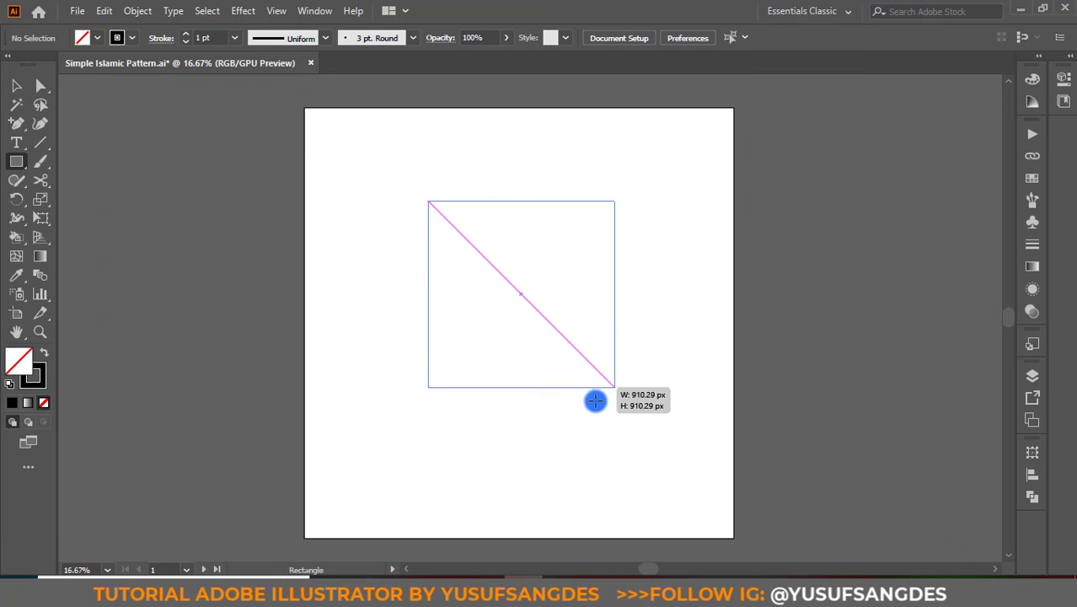
{"action": "left_click_drag", "start_coordinate": [596, 403], "coordinate": [596, 402]}
{"action": "left_click", "coordinate": [16, 85]}
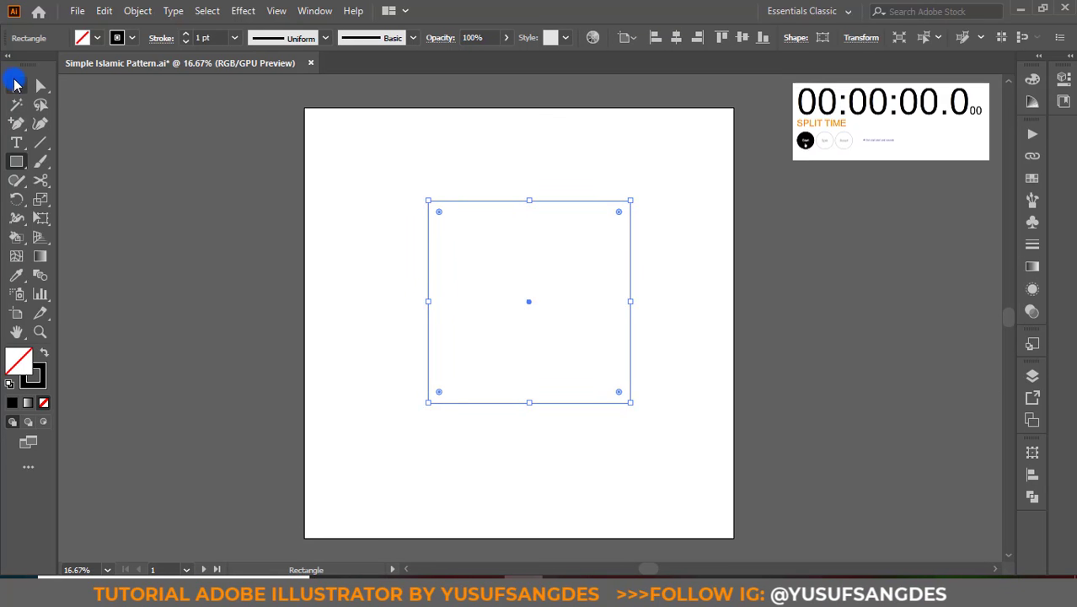
{"action": "left_click_drag", "start_coordinate": [484, 204], "coordinate": [483, 217]}
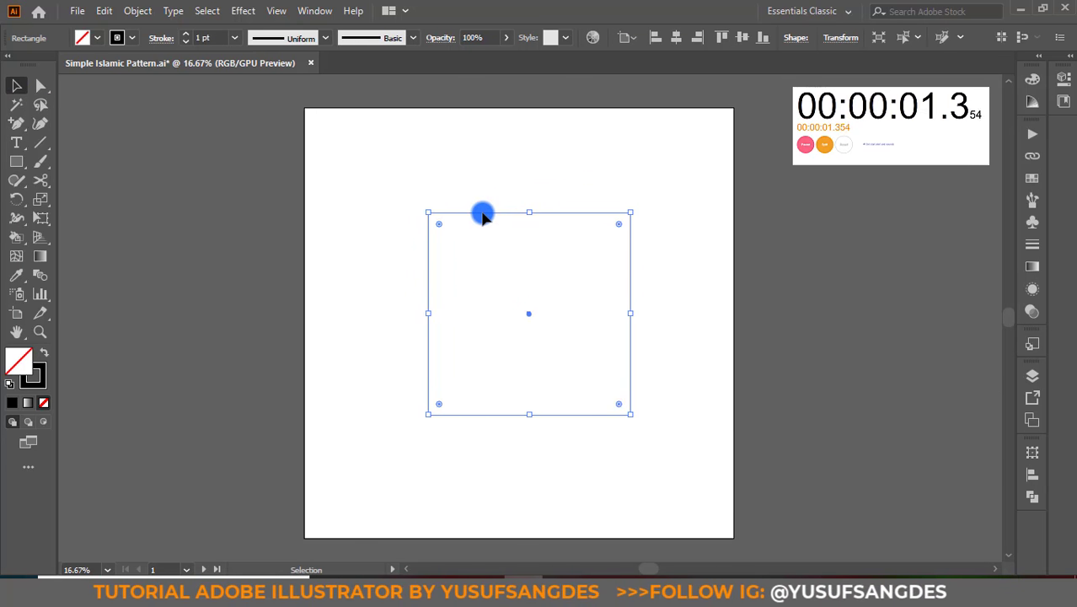
{"action": "left_click_drag", "start_coordinate": [554, 292], "coordinate": [670, 435]}
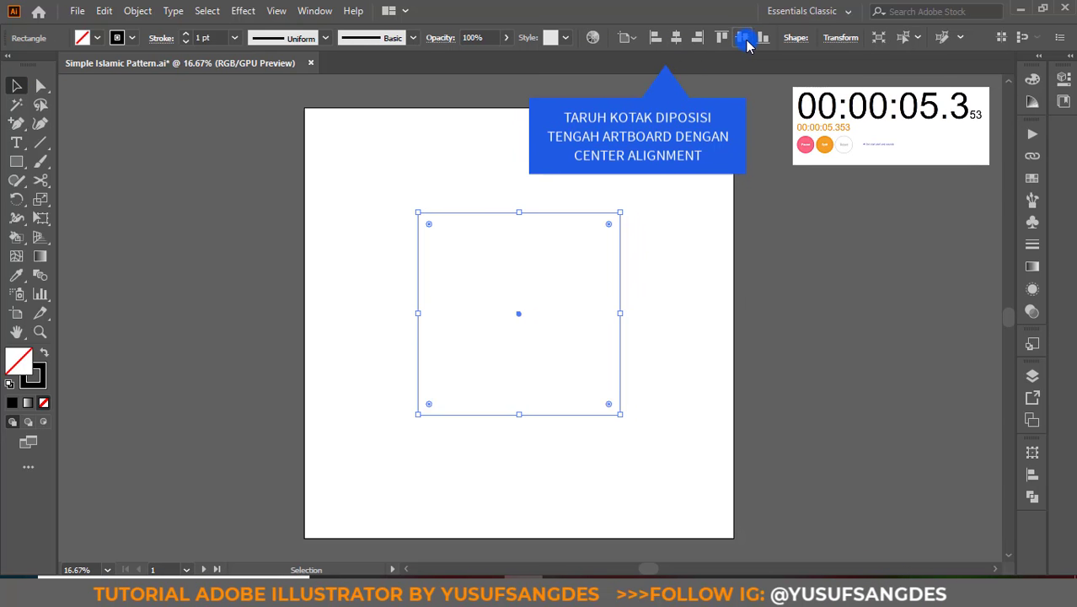
Step: Set the square's stroke weight to 100 pt
{"action": "left_click", "coordinate": [213, 37]}
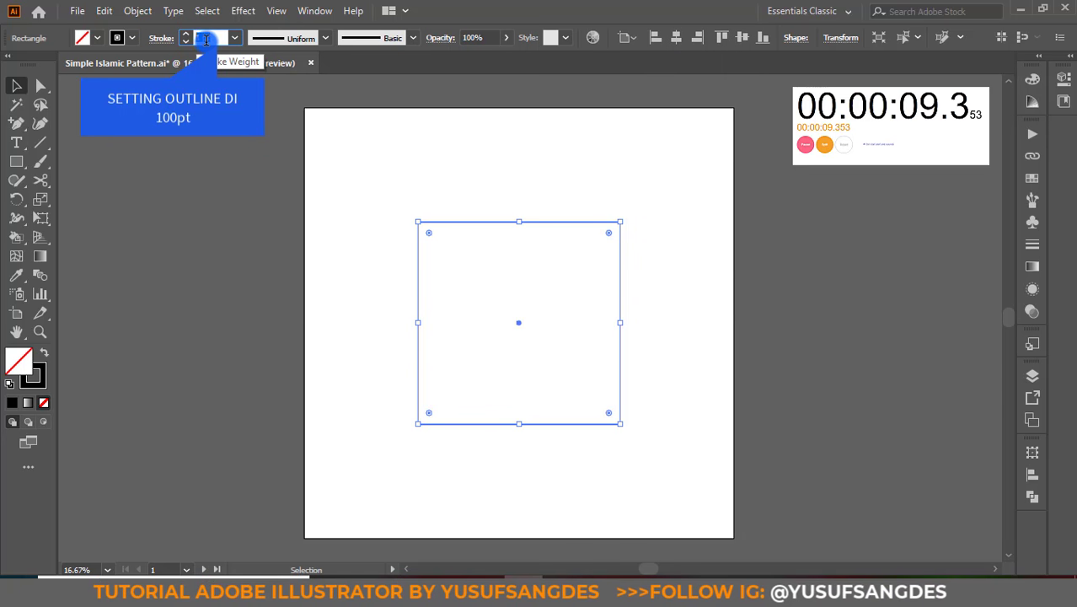
{"action": "type", "text": "100"}
{"action": "key", "text": "Return"}
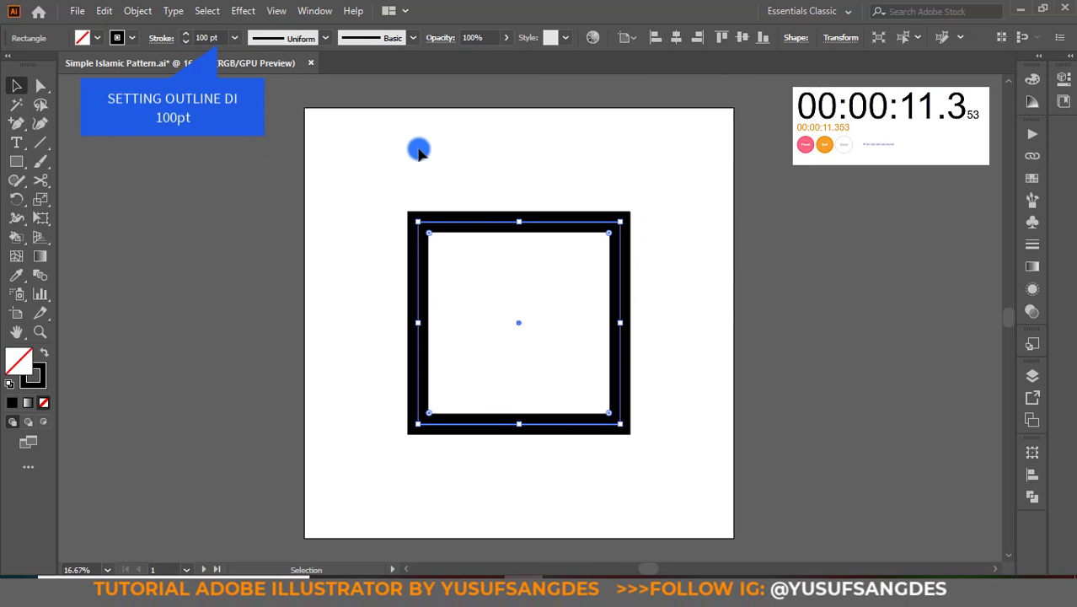
{"action": "left_click", "coordinate": [509, 183]}
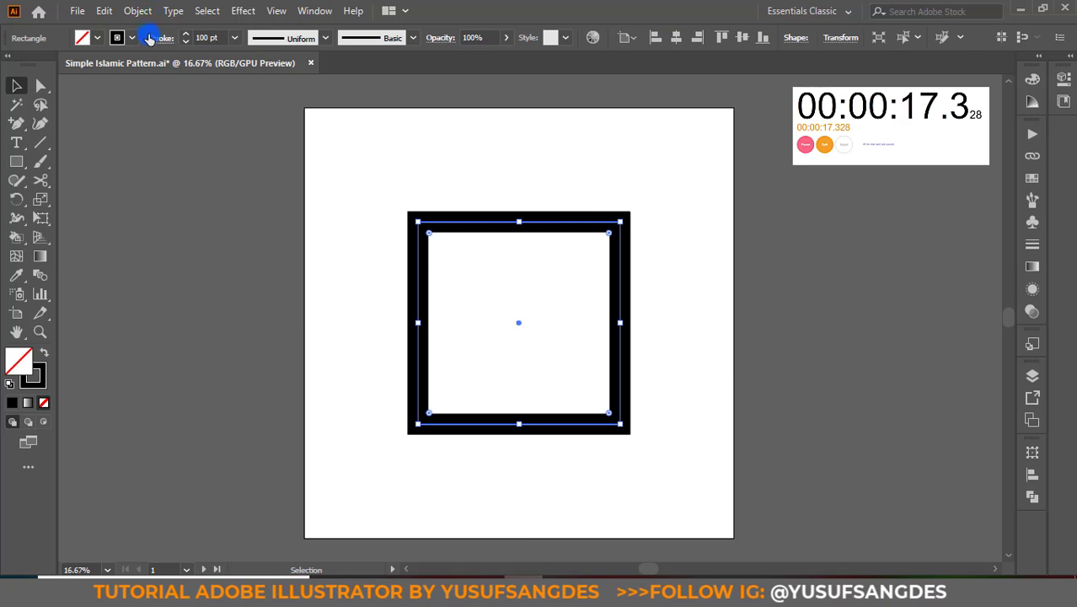
Step: Paste a copy of the square in front of the original and rotate it 45° to form an eight-pointed star
{"action": "left_click", "coordinate": [107, 11]}
{"action": "left_click", "coordinate": [128, 87]}
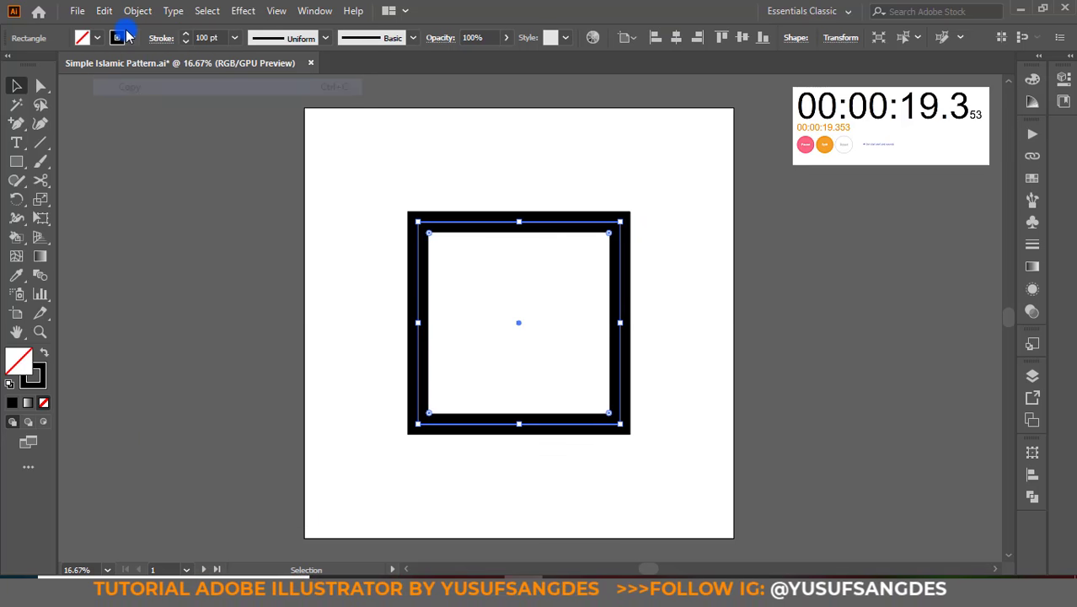
{"action": "left_click", "coordinate": [104, 11]}
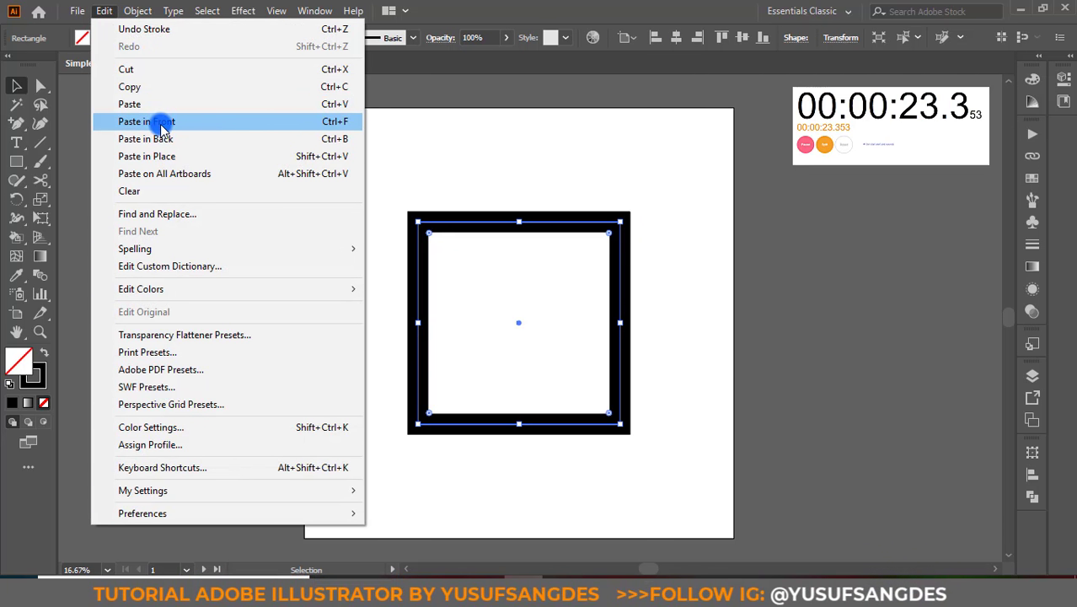
{"action": "left_click", "coordinate": [162, 123]}
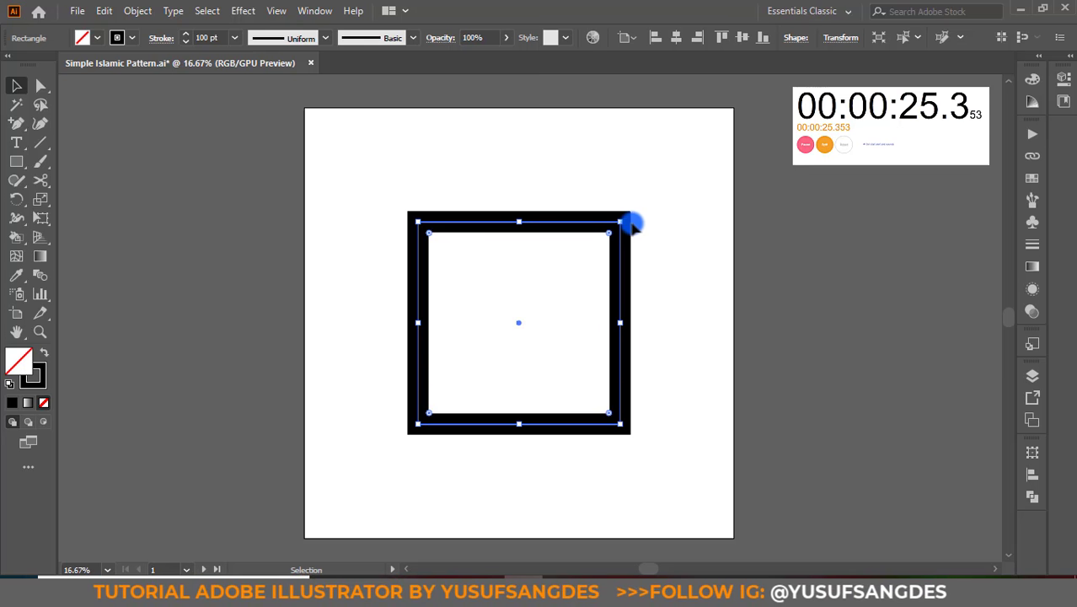
{"action": "left_click_drag", "start_coordinate": [624, 215], "coordinate": [666, 332]}
{"action": "left_click", "coordinate": [738, 300]}
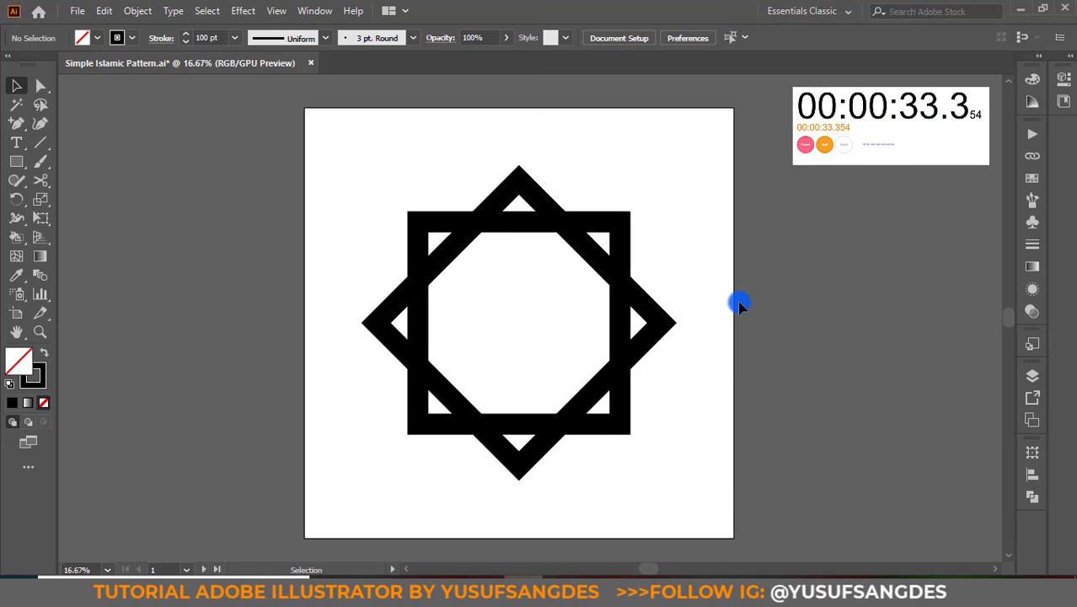
Step: Select both overlapping squares and unite them into a single eight-pointed star outline
{"action": "left_click_drag", "start_coordinate": [437, 449], "coordinate": [437, 449]}
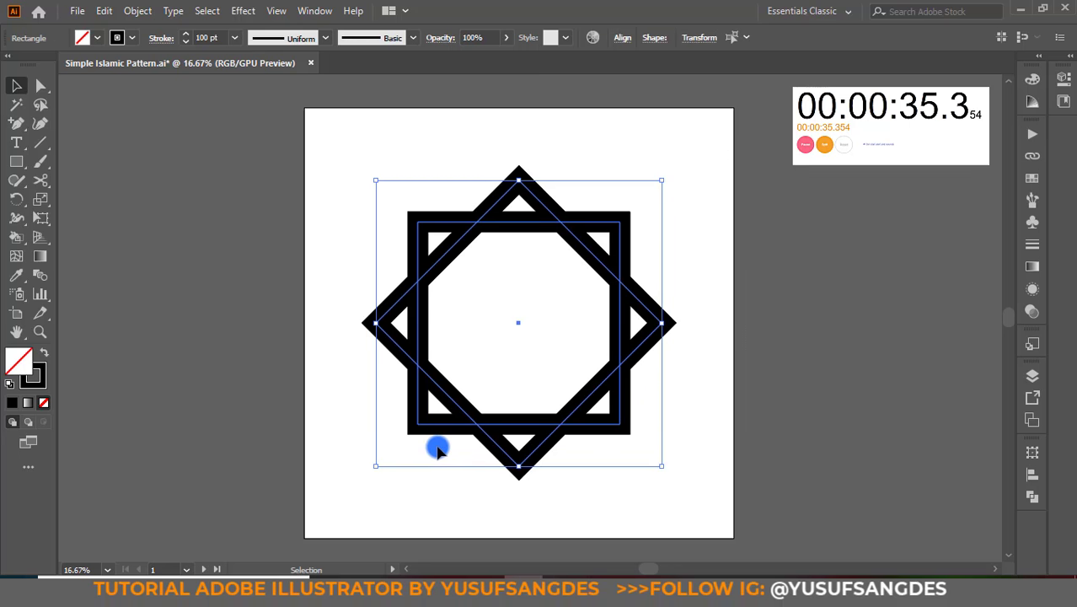
{"action": "left_click", "coordinate": [759, 444]}
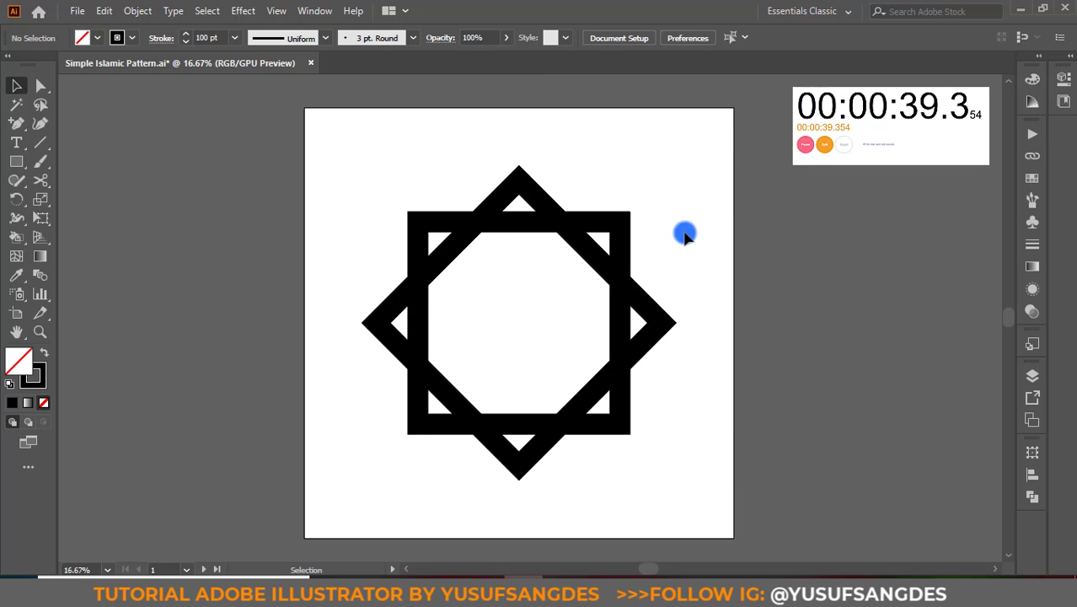
{"action": "left_click_drag", "start_coordinate": [373, 482], "coordinate": [372, 481]}
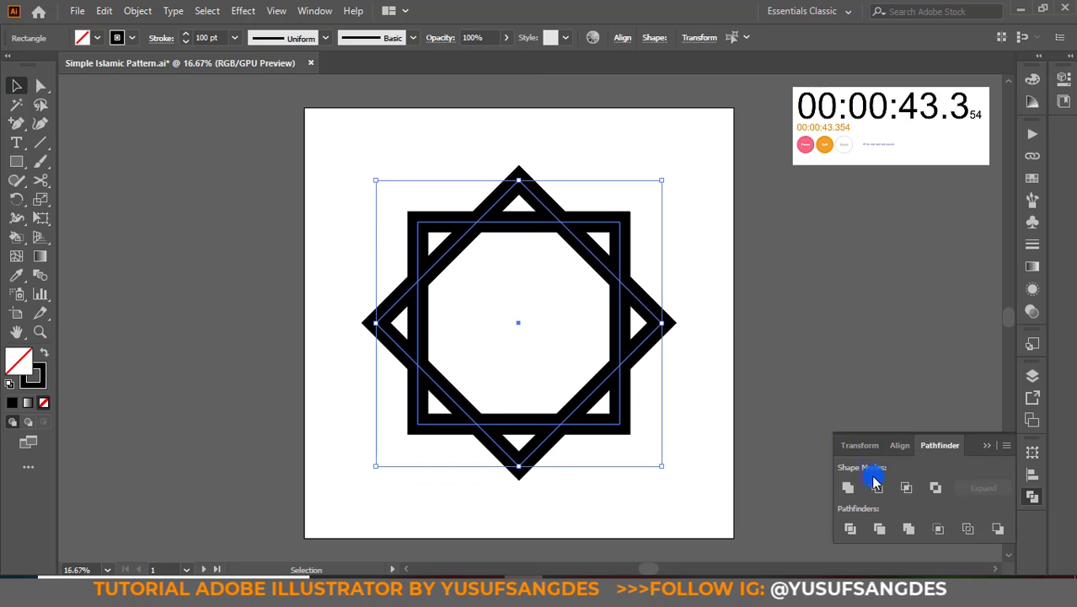
{"action": "left_click", "coordinate": [849, 489]}
{"action": "left_click", "coordinate": [761, 295]}
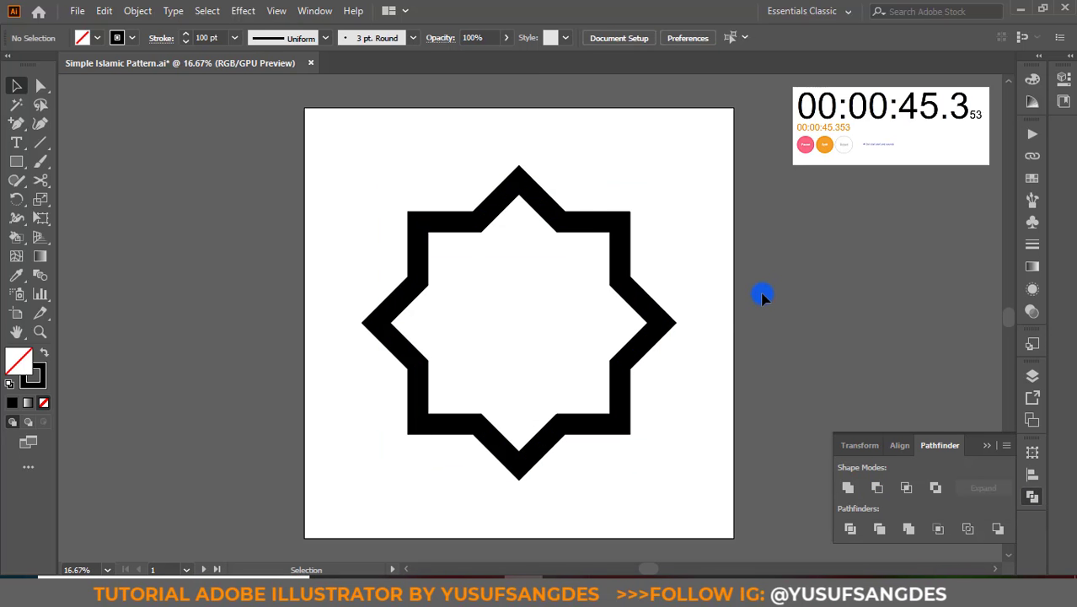
{"action": "key", "text": "ctrl+equal"}
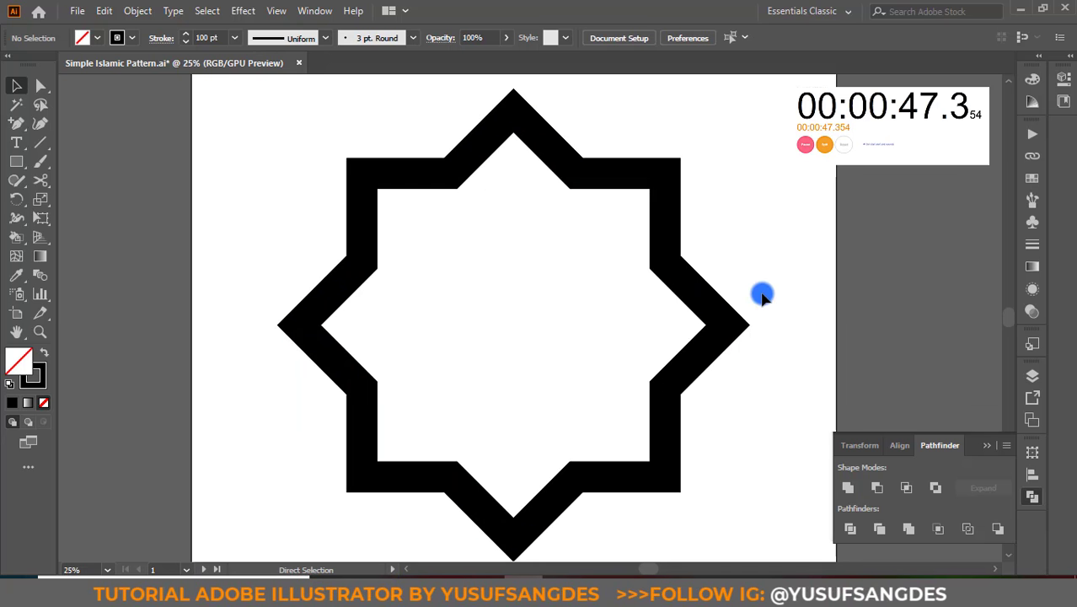
{"action": "scroll", "coordinate": [761, 295], "scroll_direction": "down", "scroll_amount": 1}
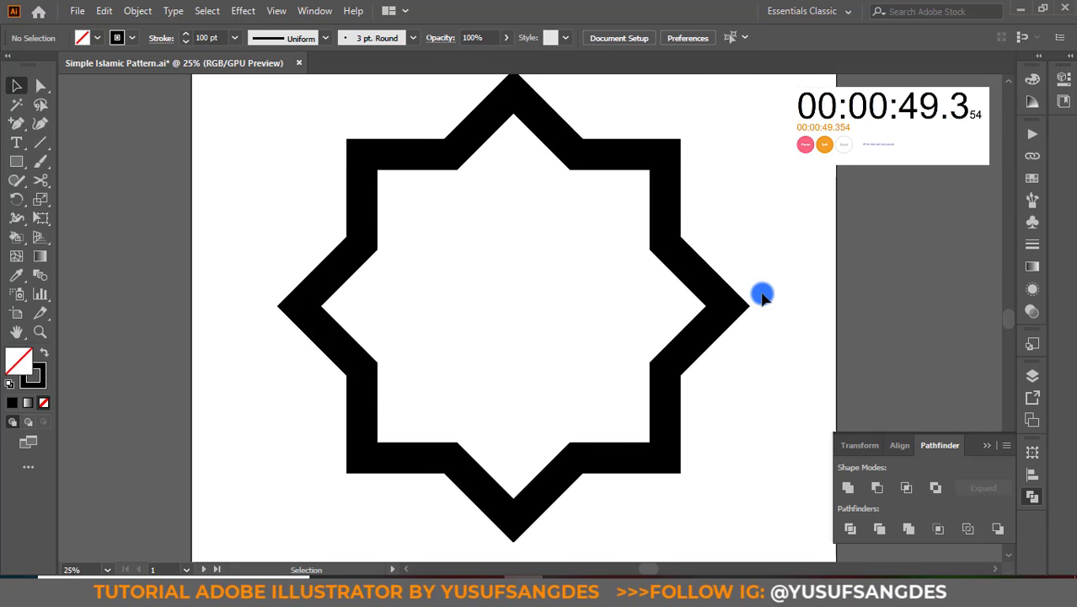
{"action": "scroll", "coordinate": [761, 295], "scroll_direction": "up", "scroll_amount": 1}
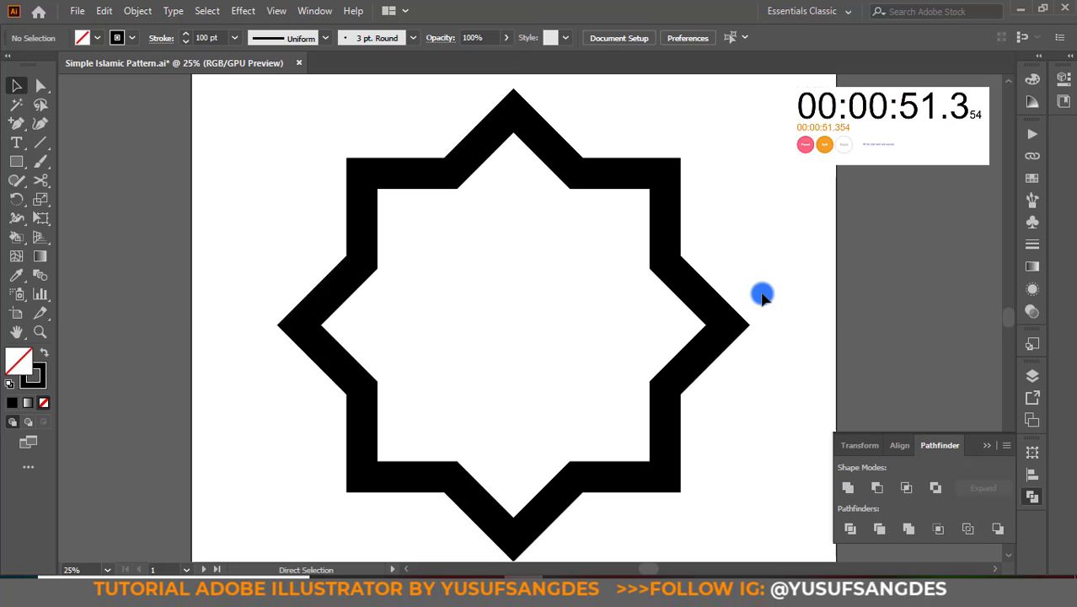
{"action": "key", "text": "ctrl+minus"}
Step: Draw a second square from the star's topmost path corner, as tall as the distance to its lowest path corner
{"action": "left_click_drag", "start_coordinate": [733, 245], "coordinate": [648, 250]}
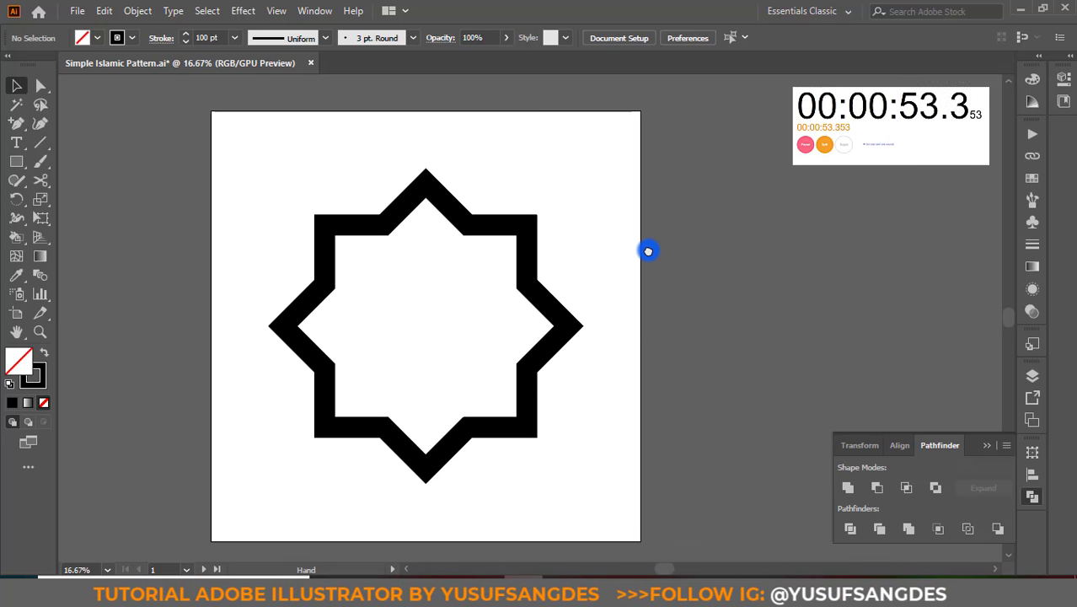
{"action": "left_click", "coordinate": [18, 160]}
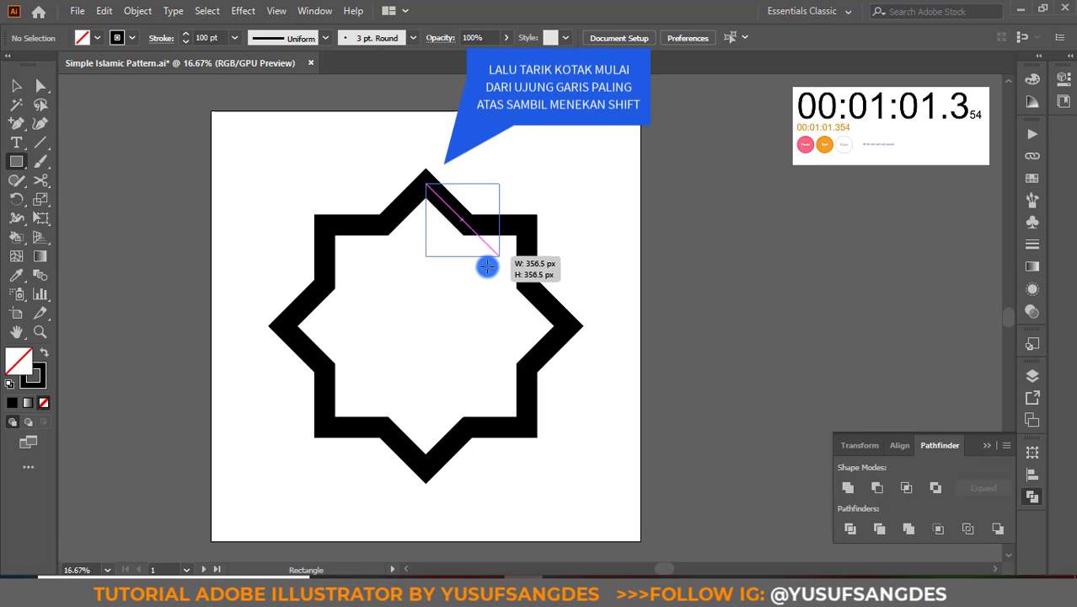
{"action": "left_click_drag", "start_coordinate": [487, 266], "coordinate": [662, 469]}
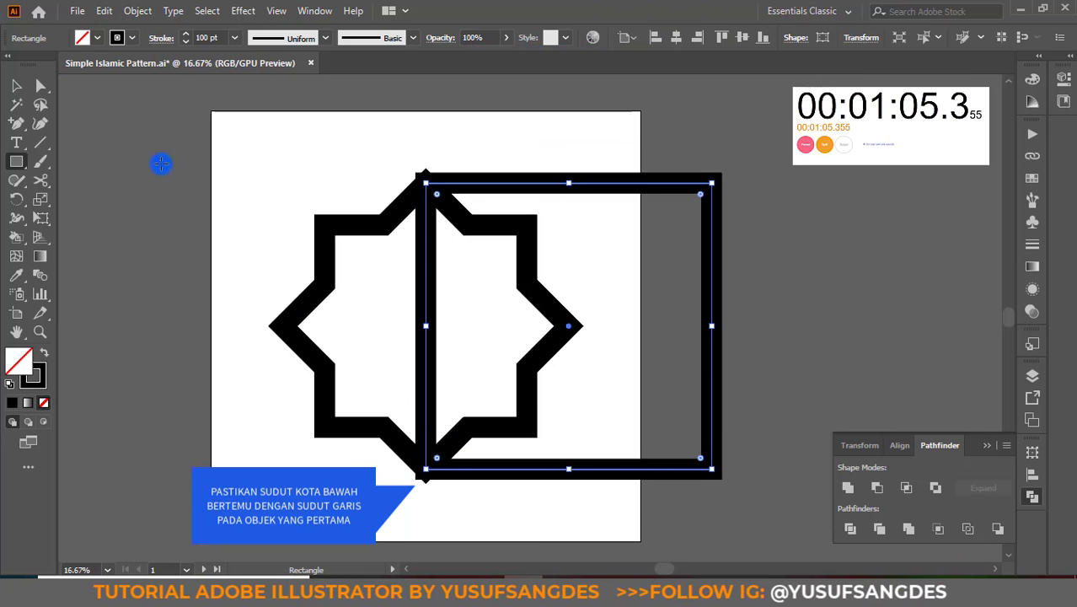
Step: Select the new square and the star and align their centres horizontally and vertically
{"action": "left_click", "coordinate": [420, 133]}
{"action": "left_click_drag", "start_coordinate": [668, 163], "coordinate": [265, 413]}
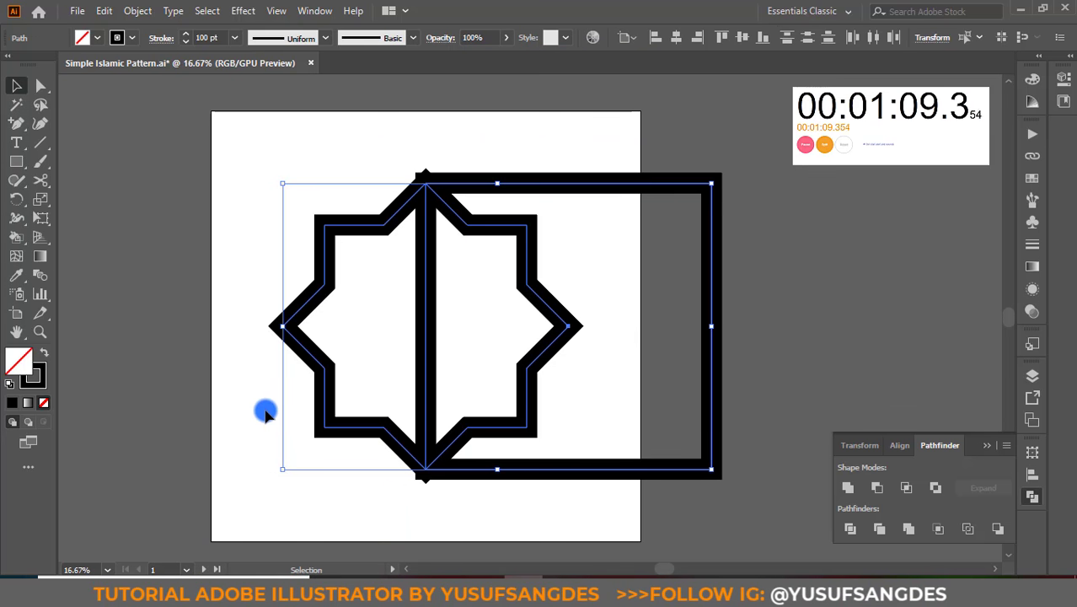
{"action": "left_click", "coordinate": [678, 36]}
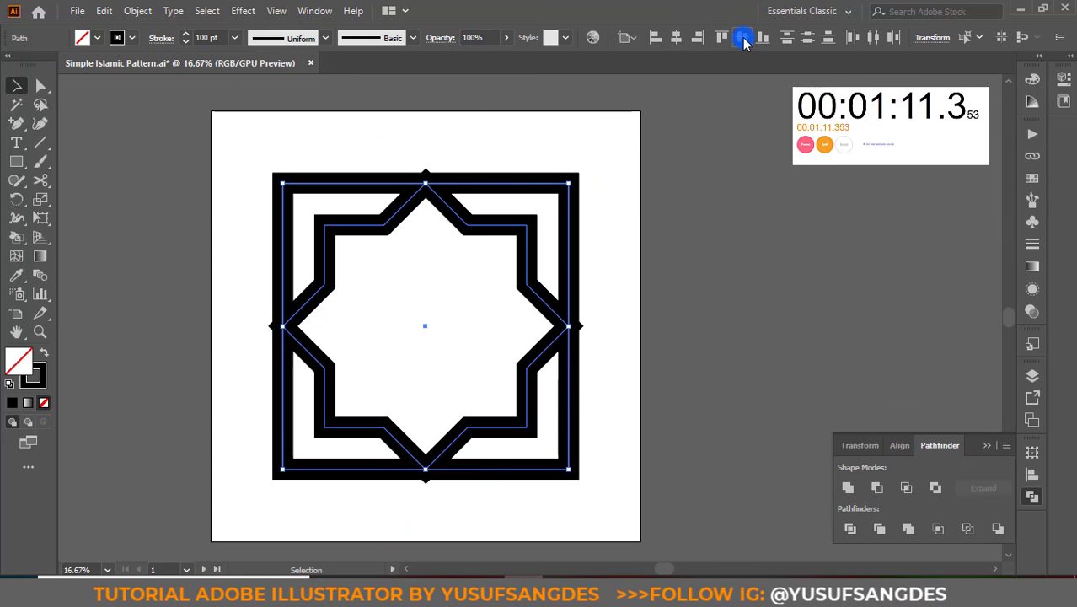
{"action": "left_click", "coordinate": [733, 232]}
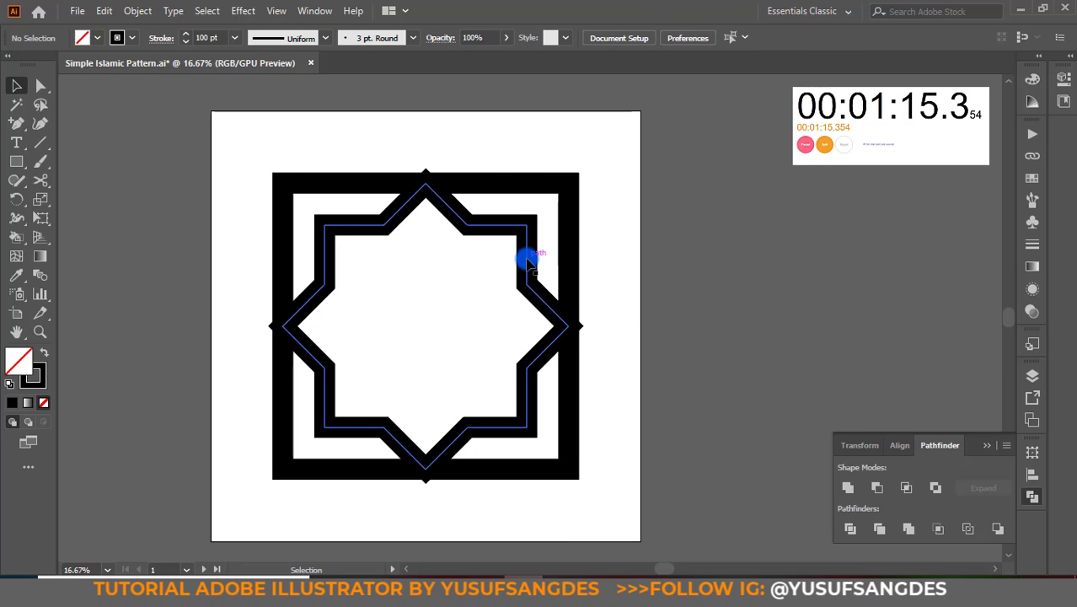
Step: Expand the star path with both Fill and Stroke included to turn its outline into a filled shape
{"action": "left_click", "coordinate": [525, 260]}
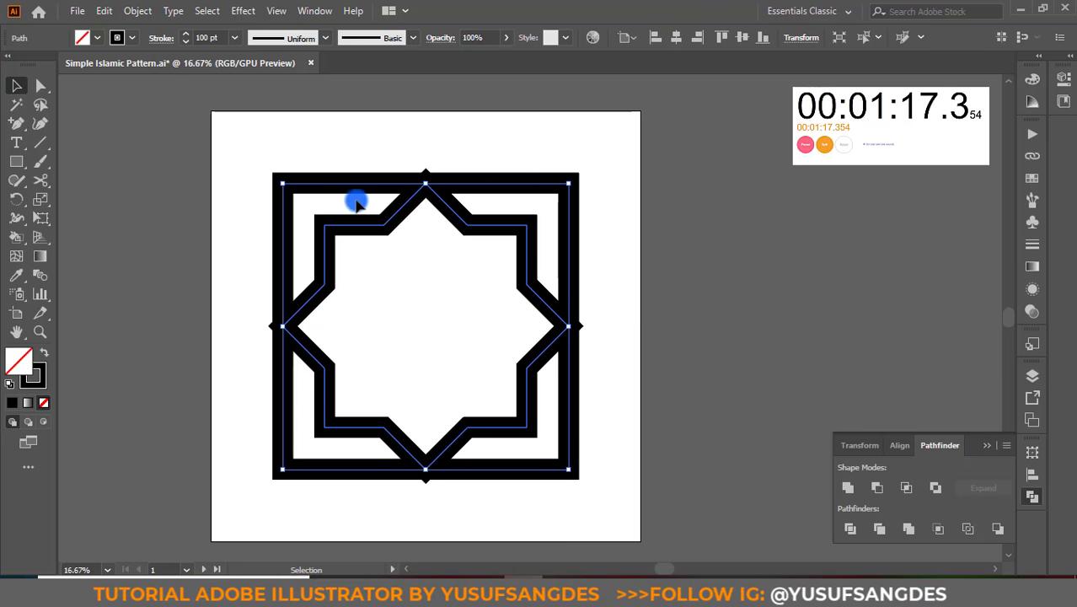
{"action": "left_click", "coordinate": [988, 437]}
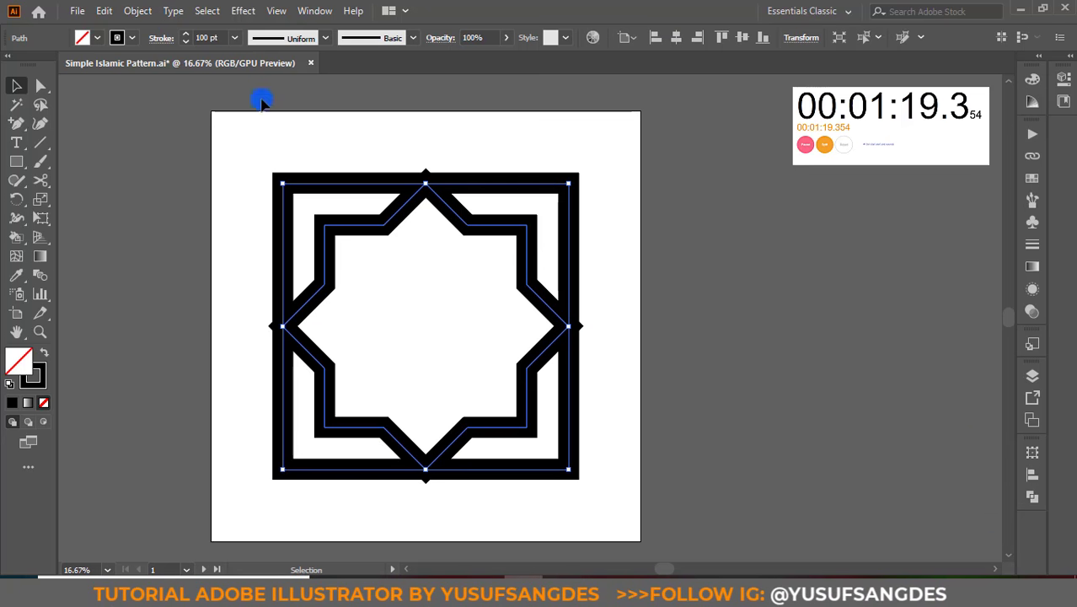
{"action": "left_click", "coordinate": [139, 11]}
{"action": "left_click", "coordinate": [200, 191]}
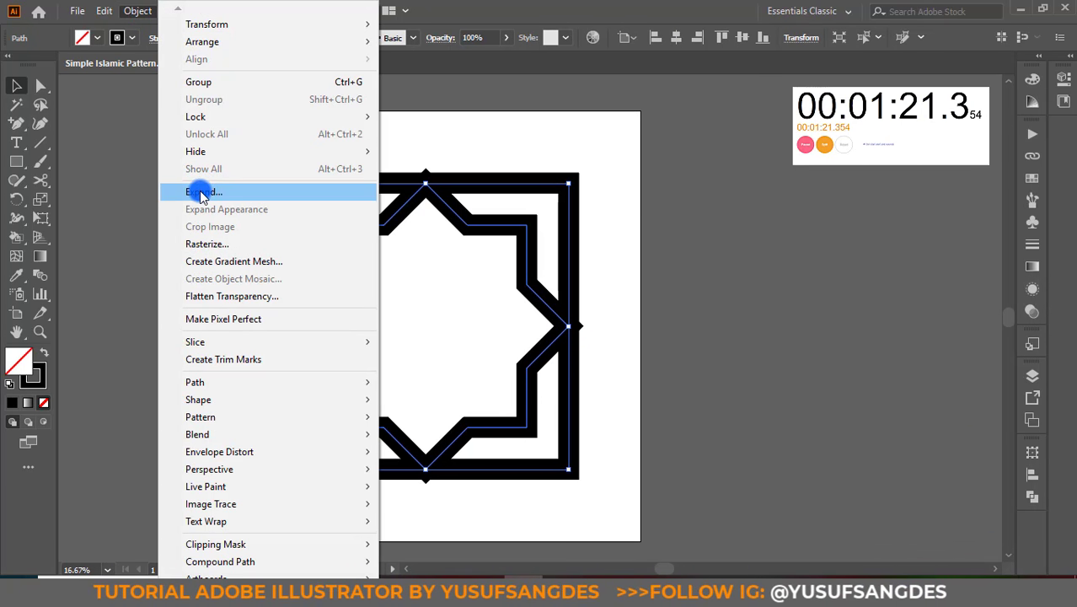
{"action": "left_click", "coordinate": [505, 386]}
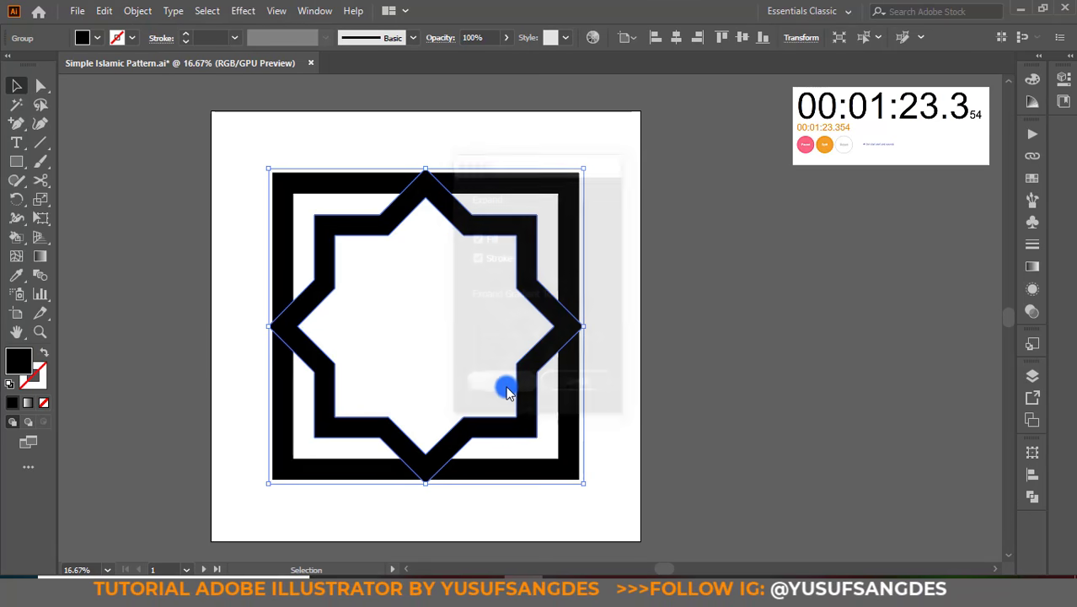
{"action": "left_click", "coordinate": [689, 363]}
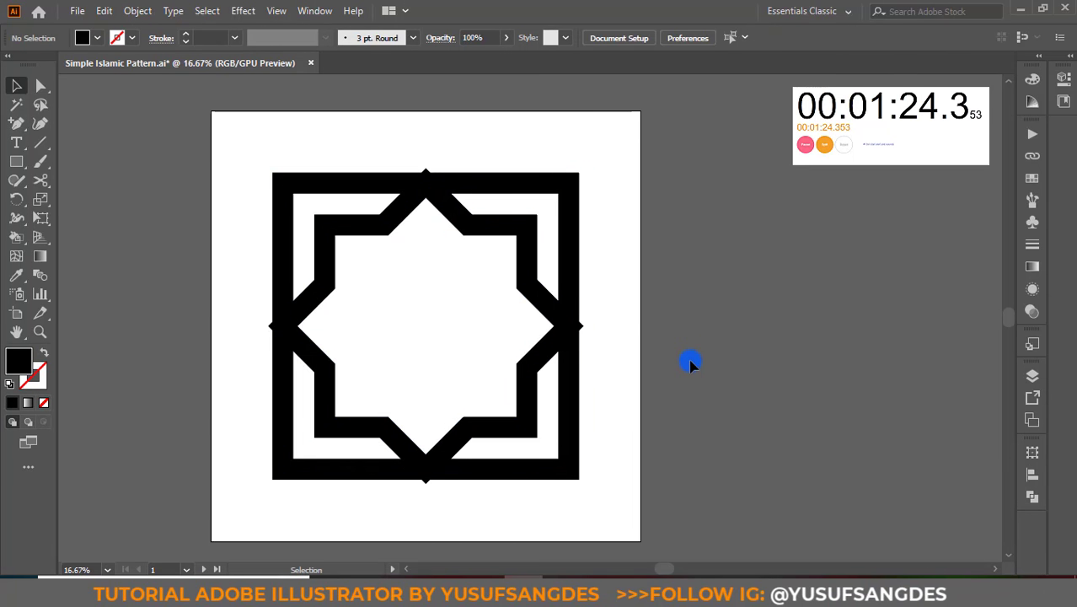
Step: Swap the outer square's fill and stroke so it becomes solid black with no outline
{"action": "left_click", "coordinate": [562, 187]}
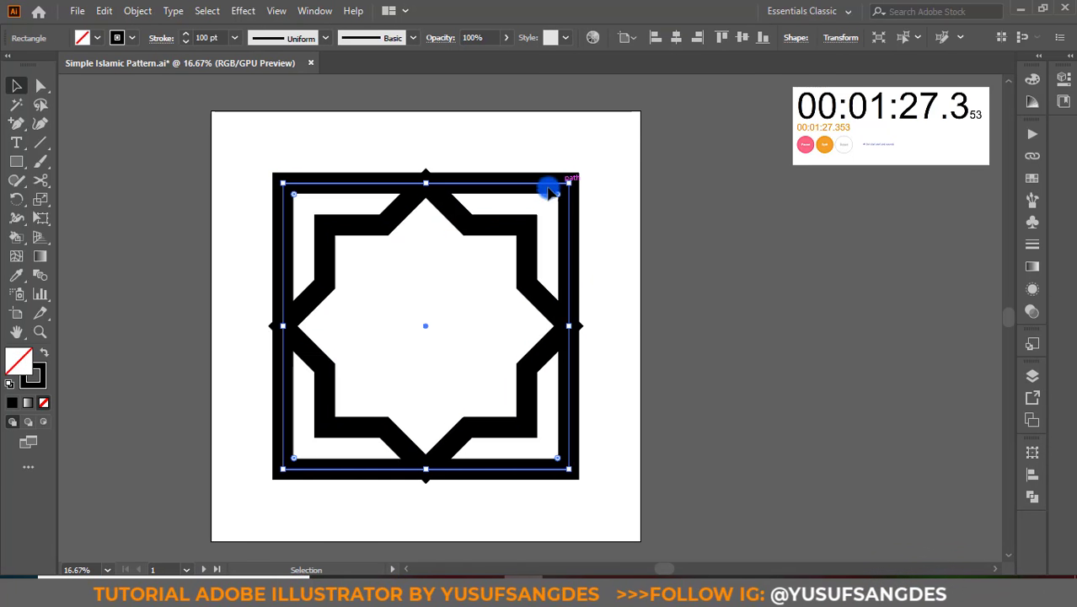
{"action": "left_click_drag", "start_coordinate": [301, 204], "coordinate": [355, 204]}
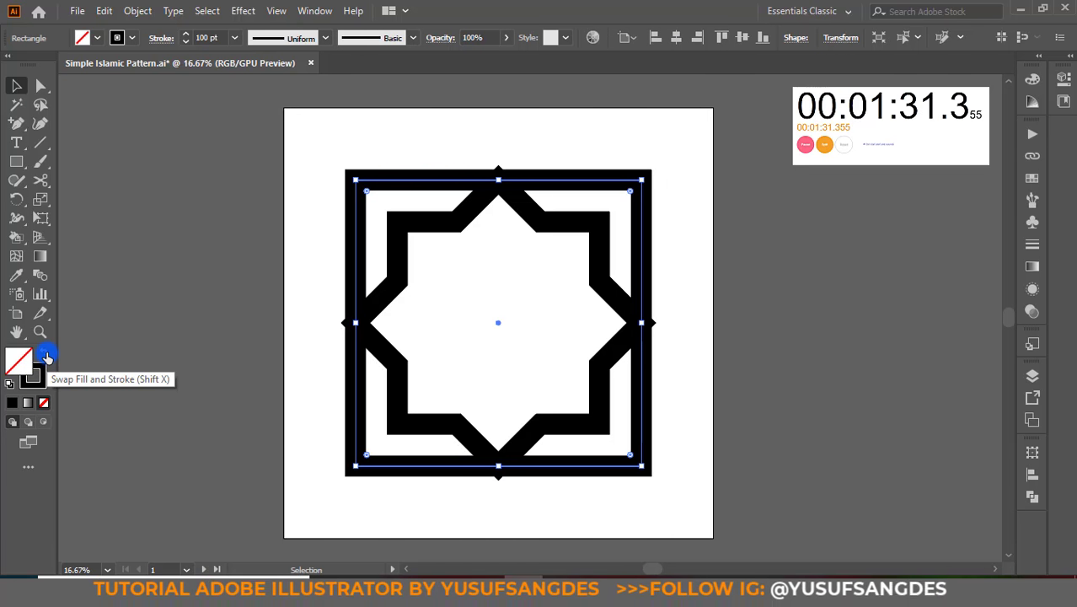
{"action": "left_click", "coordinate": [45, 353]}
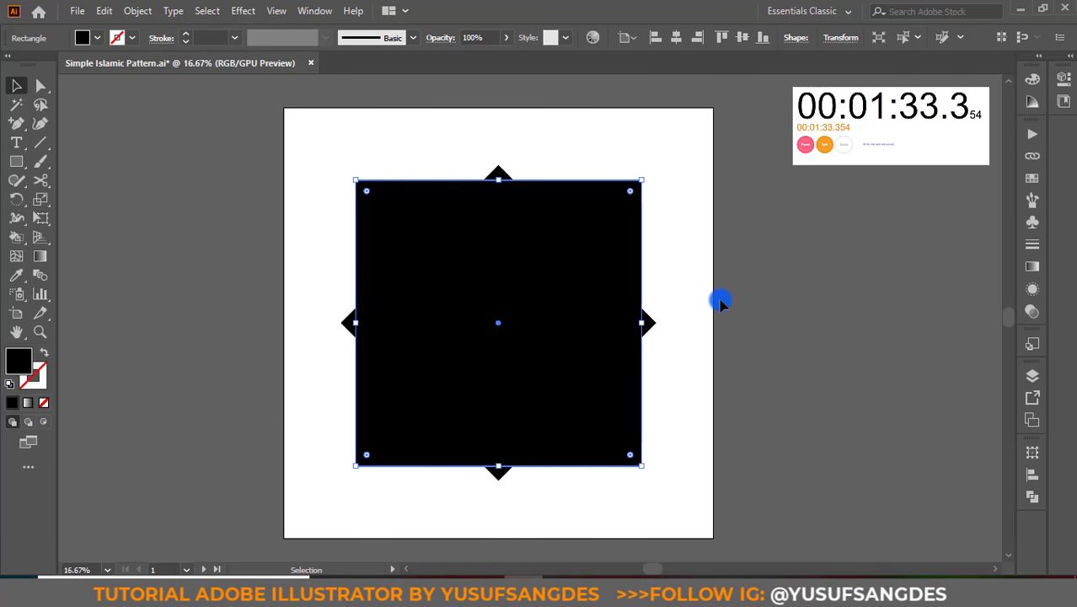
{"action": "left_click", "coordinate": [719, 302]}
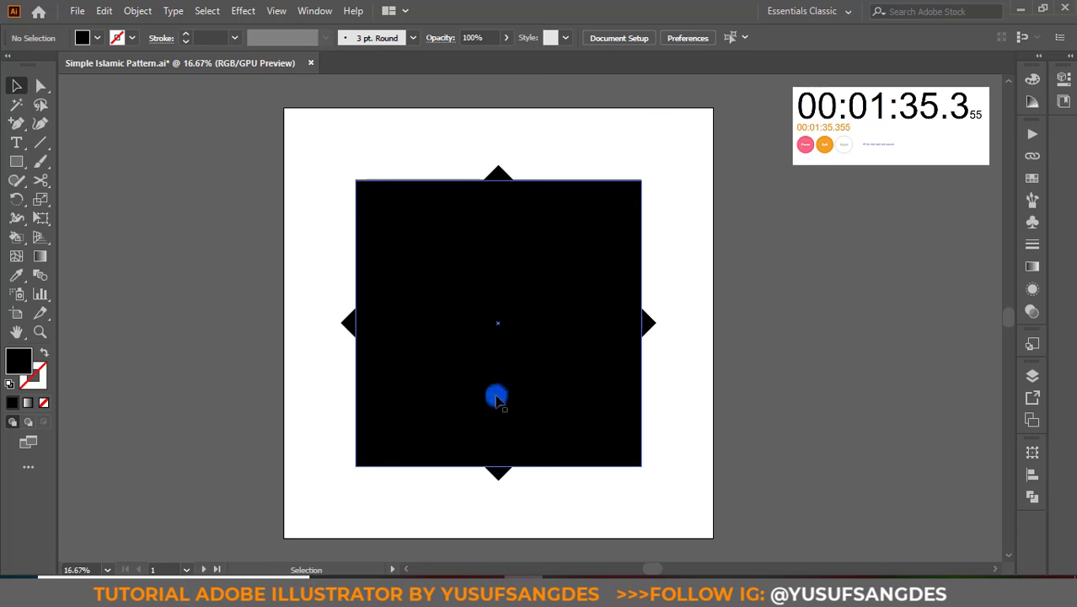
Step: Intersect the solid square with the expanded star outline to trim the star's outer points flat
{"action": "left_click_drag", "start_coordinate": [603, 352], "coordinate": [430, 444]}
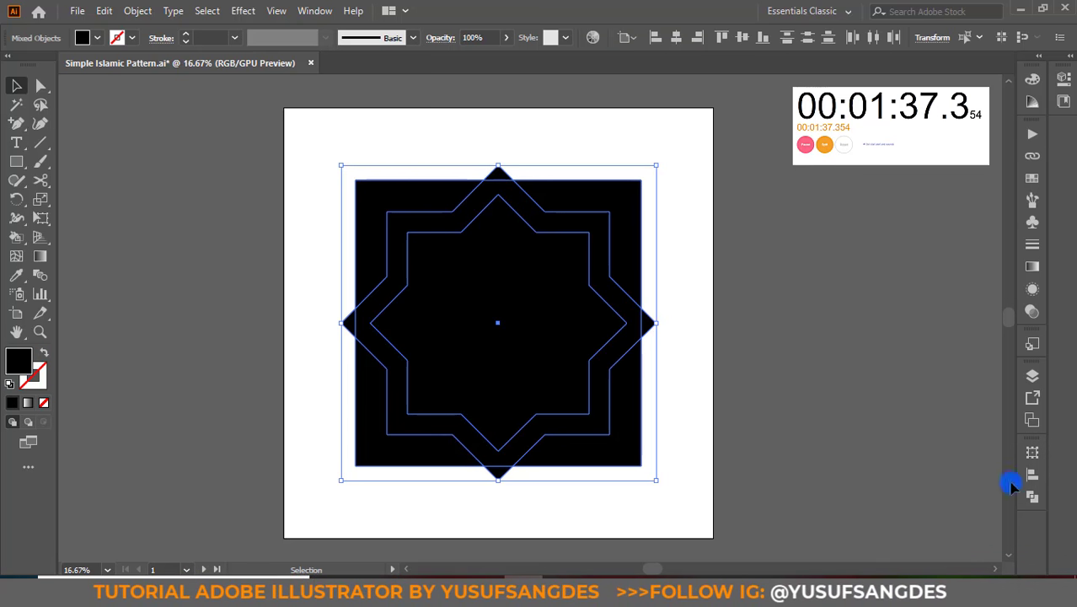
{"action": "left_click", "coordinate": [1033, 498]}
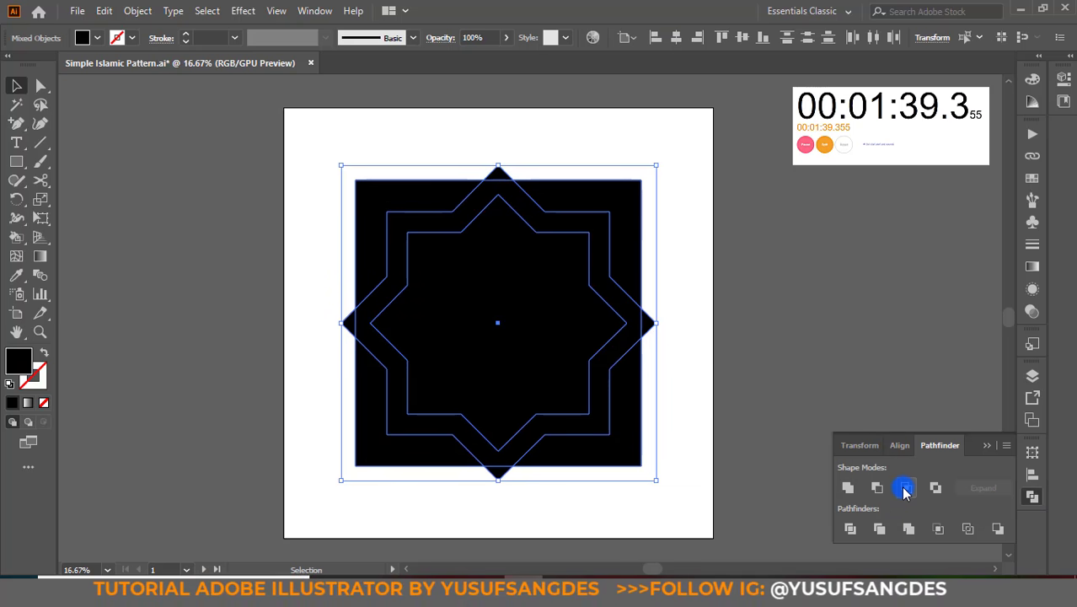
{"action": "left_click", "coordinate": [905, 486]}
{"action": "left_click", "coordinate": [781, 269]}
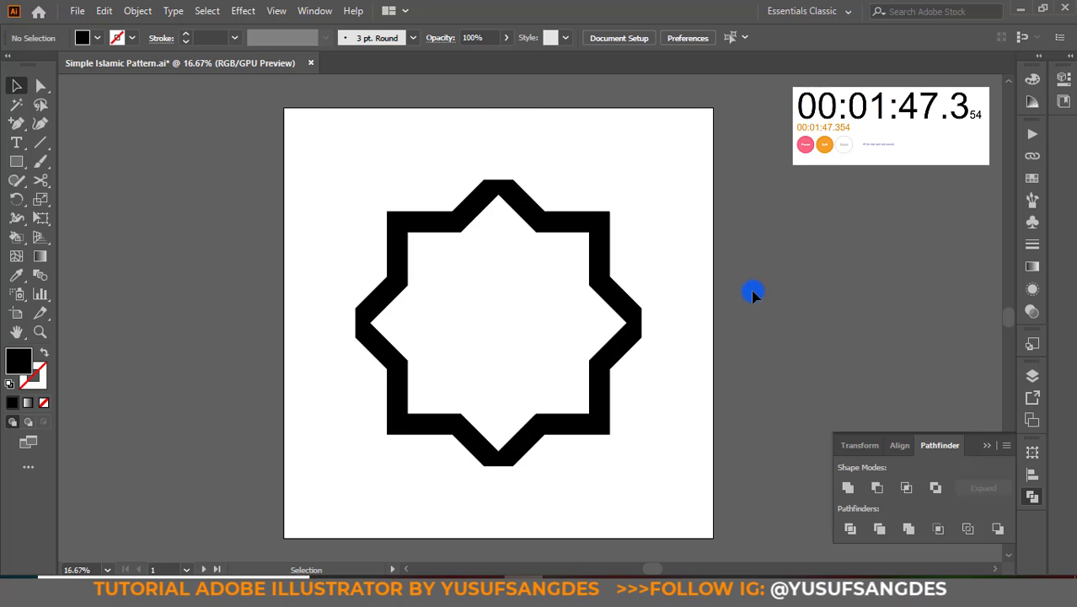
{"action": "key", "text": "ctrl+plus"}
{"action": "key", "text": "ctrl+minus"}
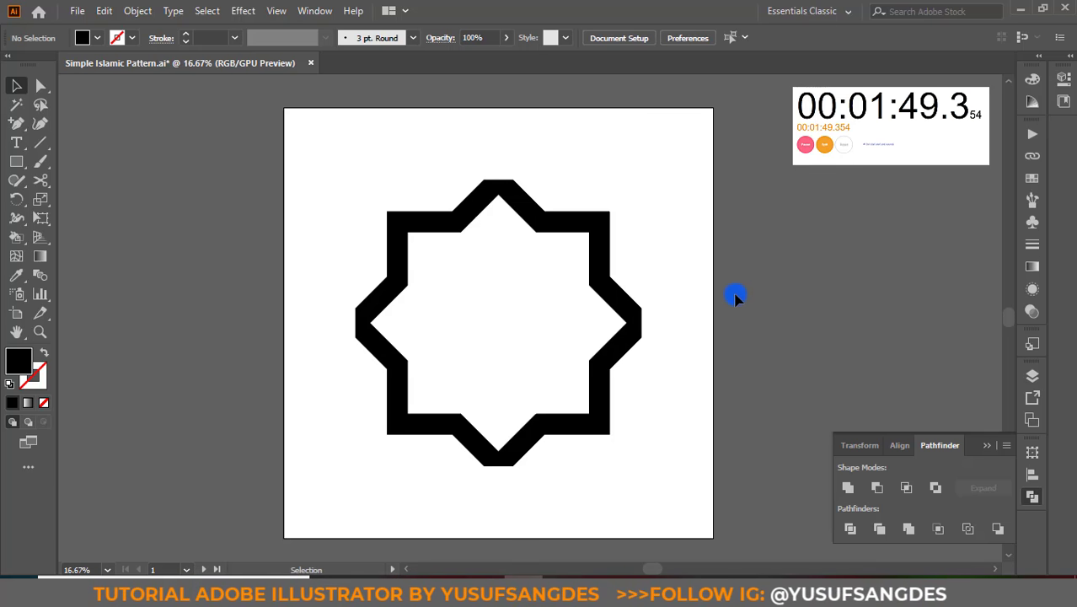
Step: Scale the trimmed star down to about a quarter of the artboard's width and place it in the artboard's upper-left corner
{"action": "left_click_drag", "start_coordinate": [693, 271], "coordinate": [608, 260]}
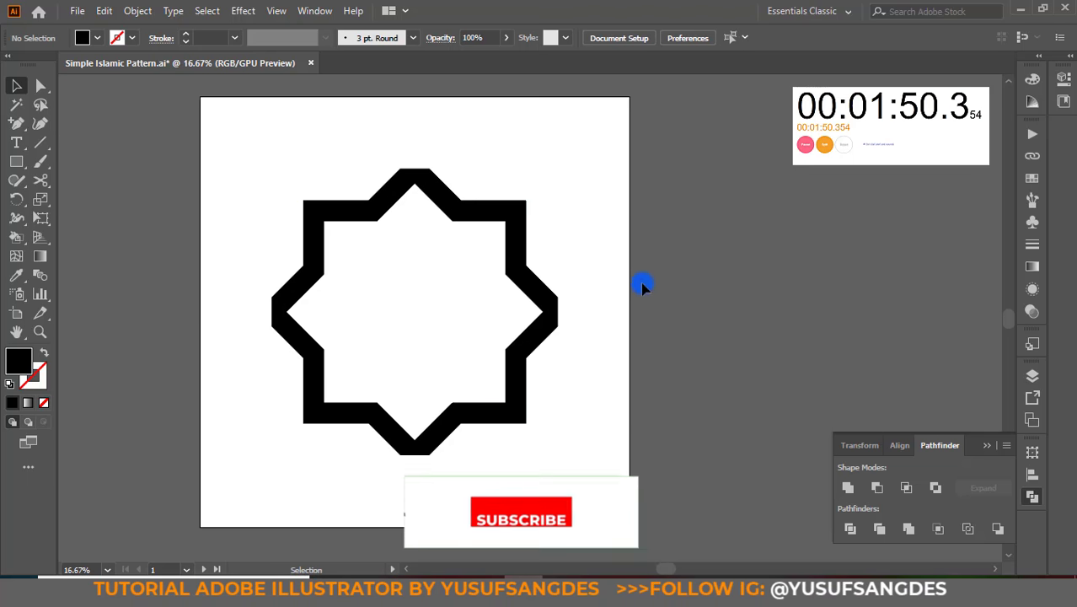
{"action": "left_click", "coordinate": [523, 282]}
{"action": "left_click_drag", "start_coordinate": [560, 171], "coordinate": [312, 132]}
{"action": "scroll", "coordinate": [320, 139], "scroll_direction": "up", "scroll_amount": 1}
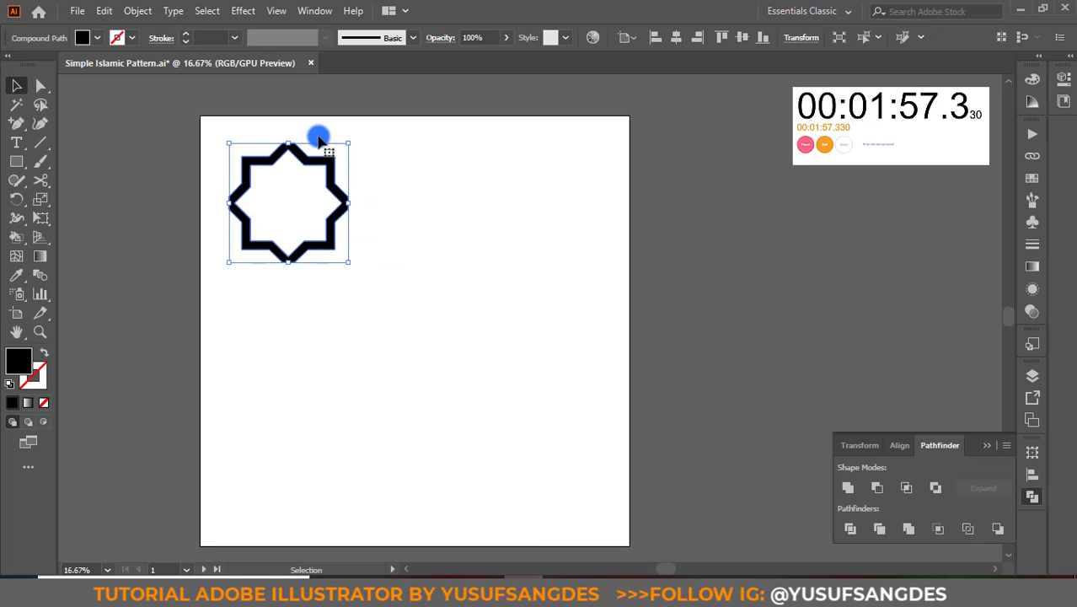
Step: Duplicate the star horizontally so the flat points meet, and repeat the duplication to form a row of three stars
{"action": "key", "text": "ctrl+equal"}
{"action": "key", "text": "ctrl+equal"}
{"action": "left_click_drag", "start_coordinate": [911, 365], "coordinate": [775, 316]}
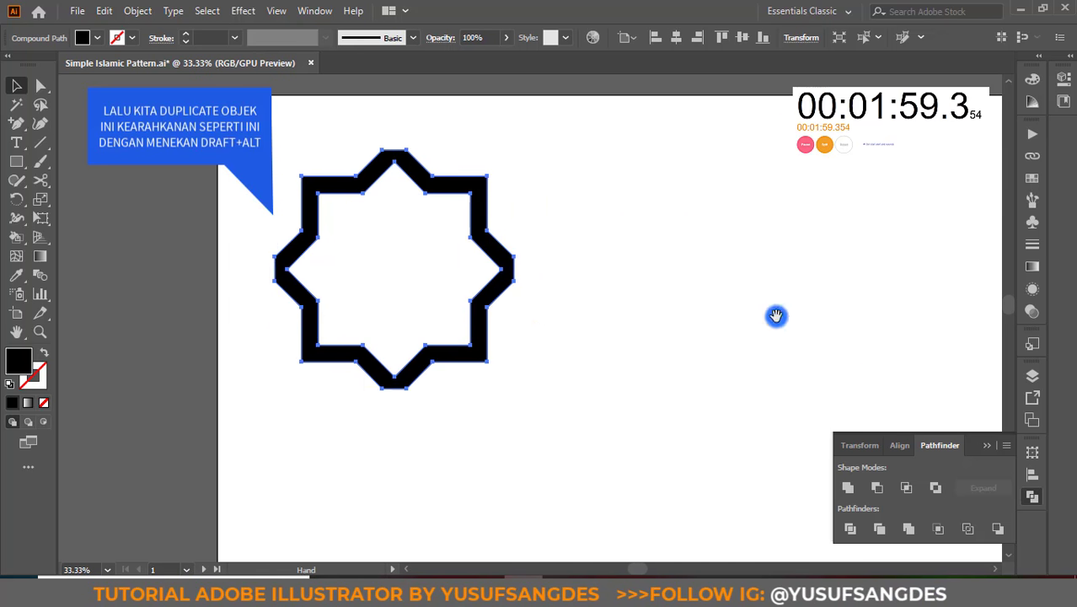
{"action": "left_click", "coordinate": [623, 334]}
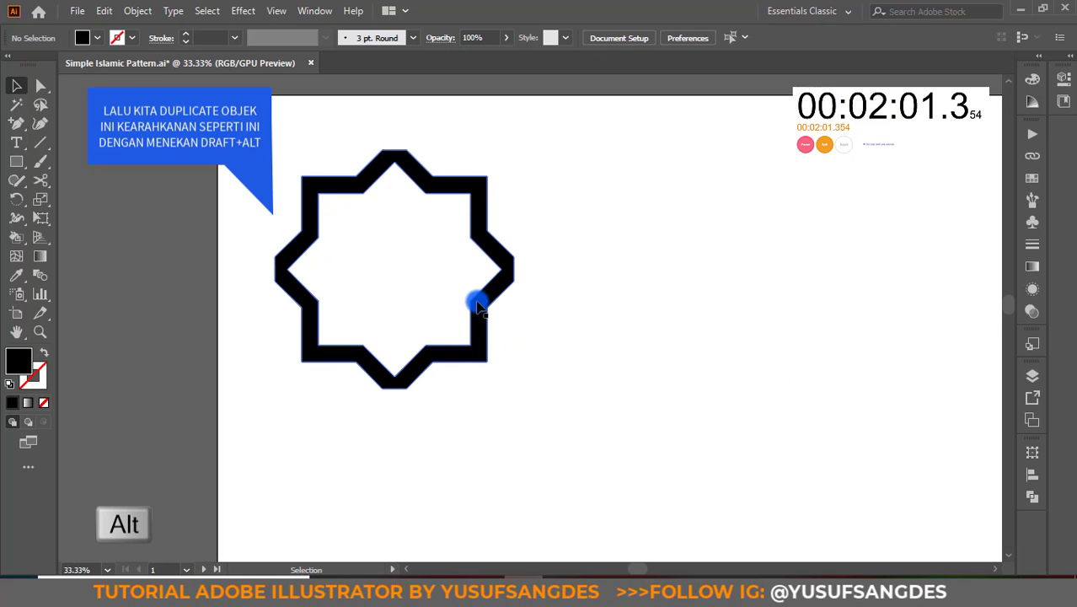
{"action": "left_click_drag", "start_coordinate": [477, 305], "coordinate": [716, 319]}
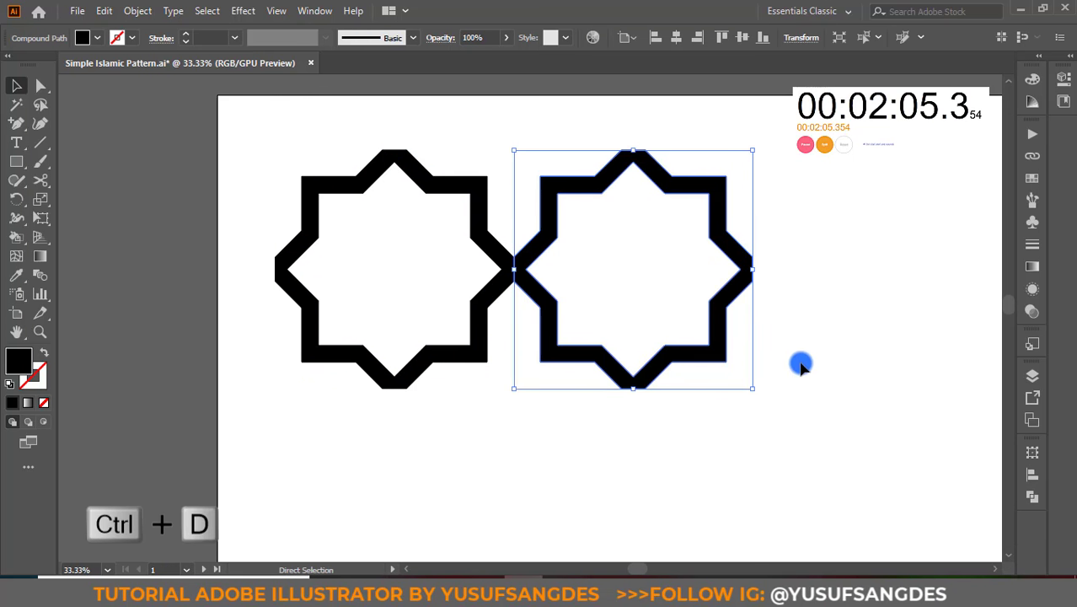
{"action": "key", "text": "ctrl+d"}
{"action": "left_click", "coordinate": [879, 455]}
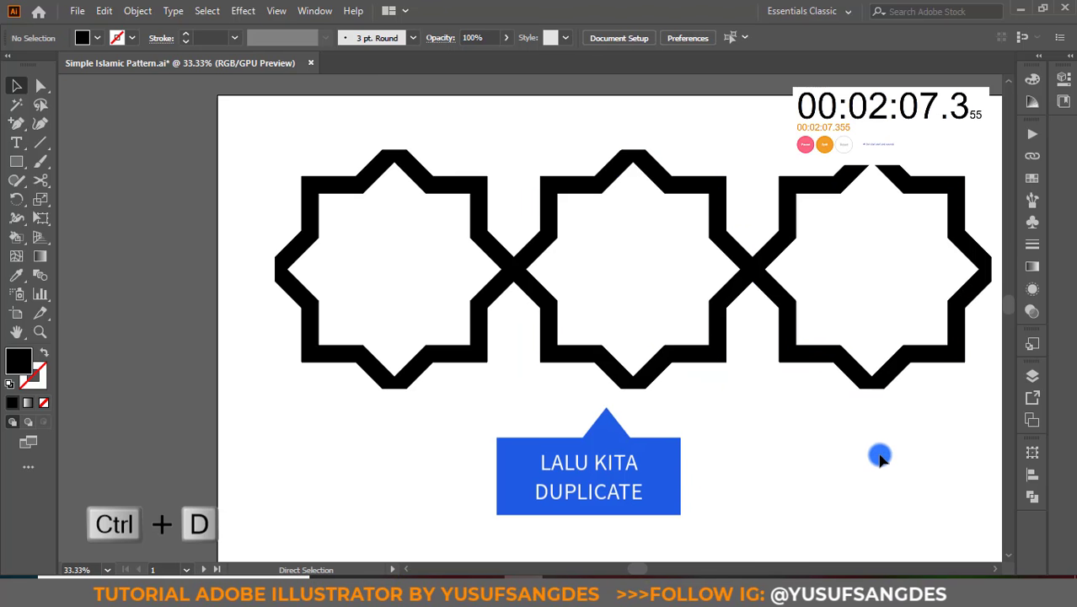
Step: Duplicate the row of three stars downward so the points meet, and repeat it to build a 3 × 3 grid
{"action": "key", "text": "ctrl+minus"}
{"action": "left_click_drag", "start_coordinate": [867, 393], "coordinate": [802, 342]}
{"action": "left_click_drag", "start_coordinate": [810, 144], "coordinate": [368, 290]}
{"action": "left_click_drag", "start_coordinate": [479, 184], "coordinate": [489, 365]}
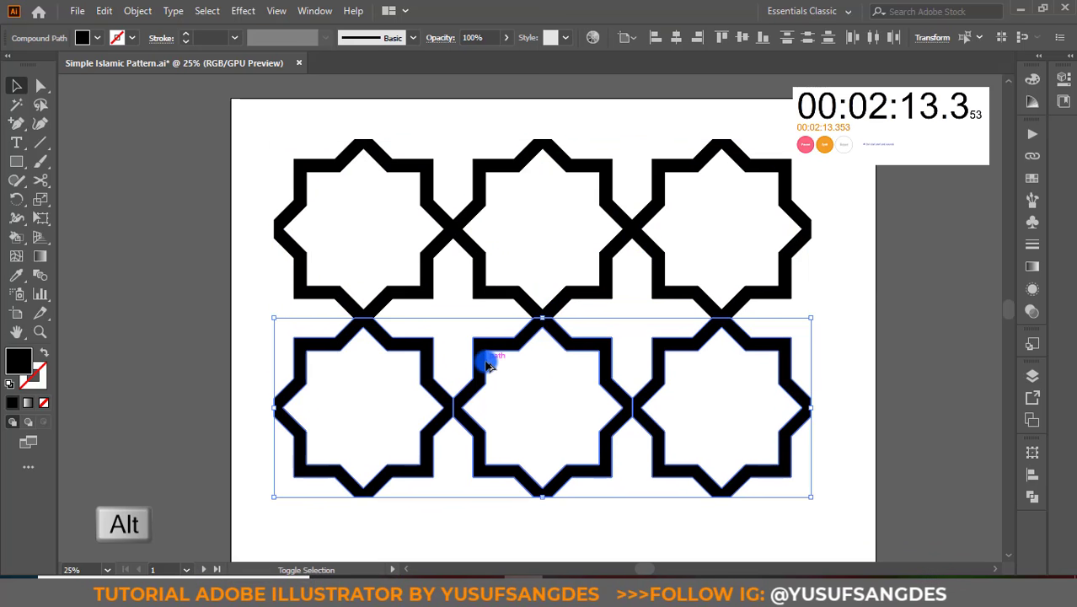
{"action": "scroll", "coordinate": [624, 355], "scroll_direction": "down", "scroll_amount": 2}
{"action": "scroll", "coordinate": [628, 356], "scroll_direction": "down", "scroll_amount": 2}
{"action": "key", "text": "ctrl+d"}
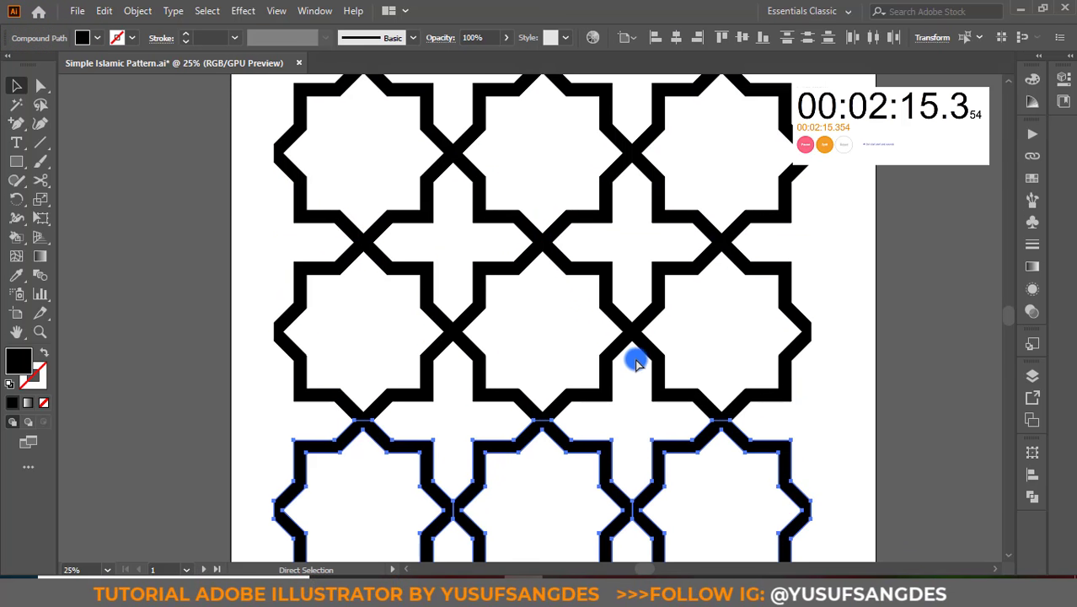
{"action": "left_click", "coordinate": [868, 397]}
{"action": "scroll", "coordinate": [868, 399], "scroll_direction": "down", "scroll_amount": 2}
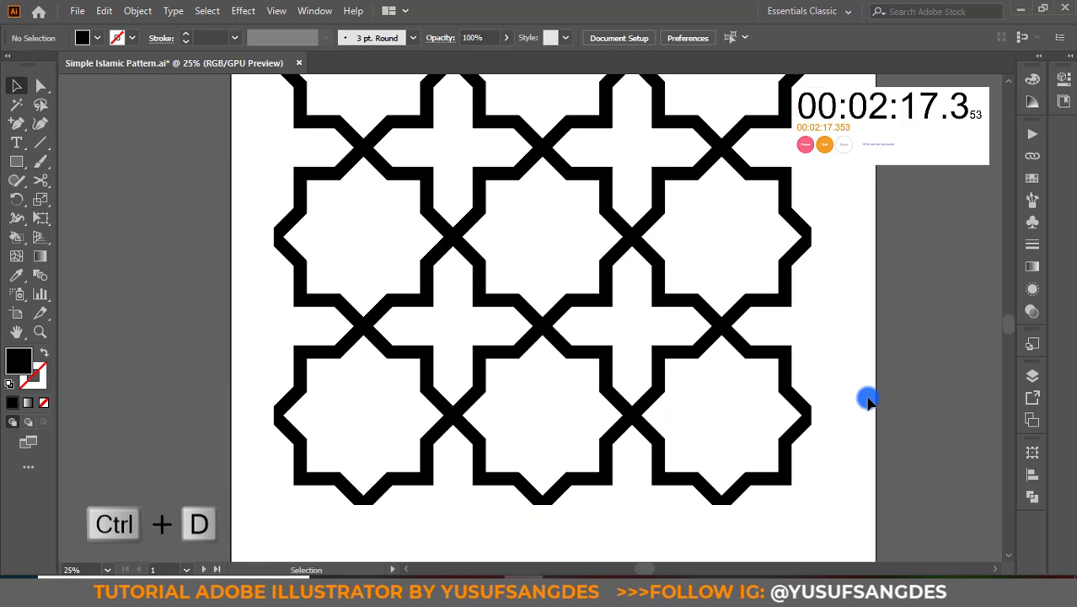
{"action": "key", "text": "ctrl+minus"}
{"action": "scroll", "coordinate": [847, 399], "scroll_direction": "up", "scroll_amount": 1}
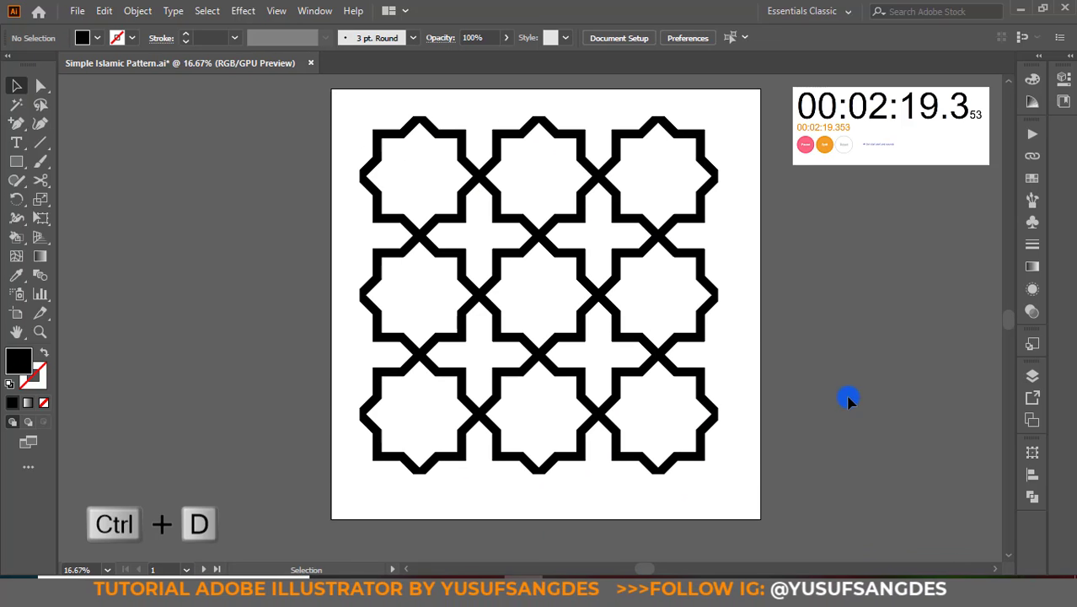
Step: Select the whole 3 × 3 star grid and shift it slightly right and down towards the artboard's centre
{"action": "left_click", "coordinate": [415, 462]}
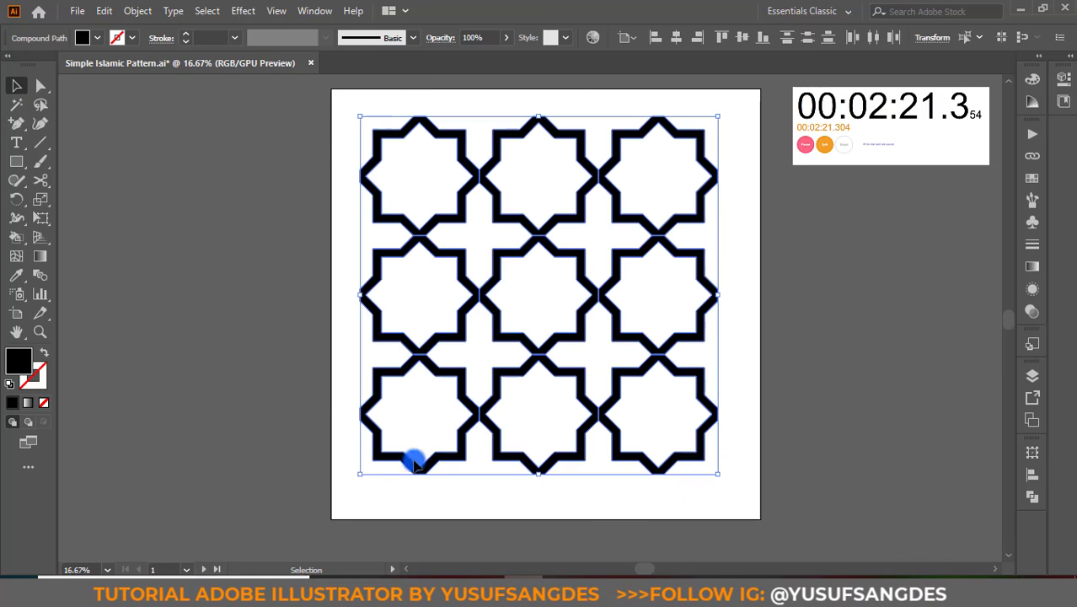
{"action": "left_click_drag", "start_coordinate": [478, 421], "coordinate": [488, 413]}
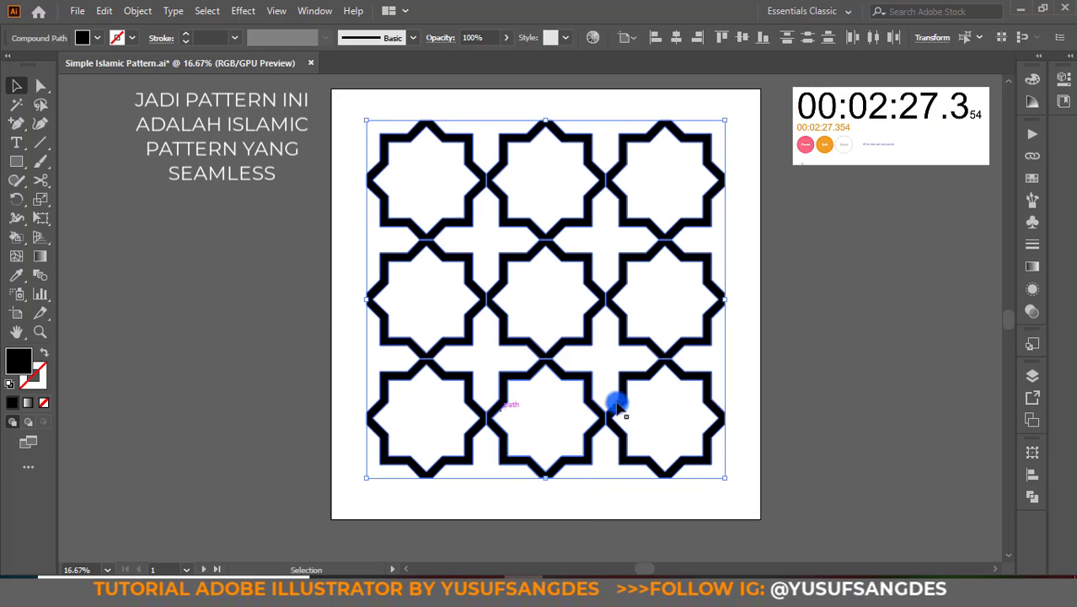
{"action": "left_click", "coordinate": [821, 396]}
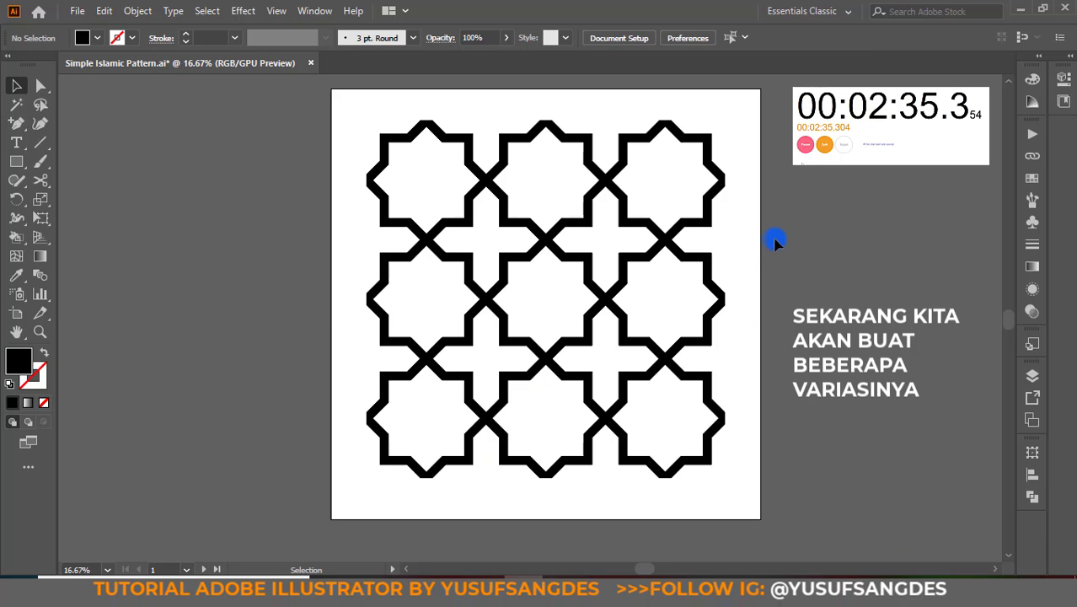
Step: Scale the star grid proportionally to about half its size, keeping it in the artboard's upper-left area
{"action": "left_click", "coordinate": [386, 478]}
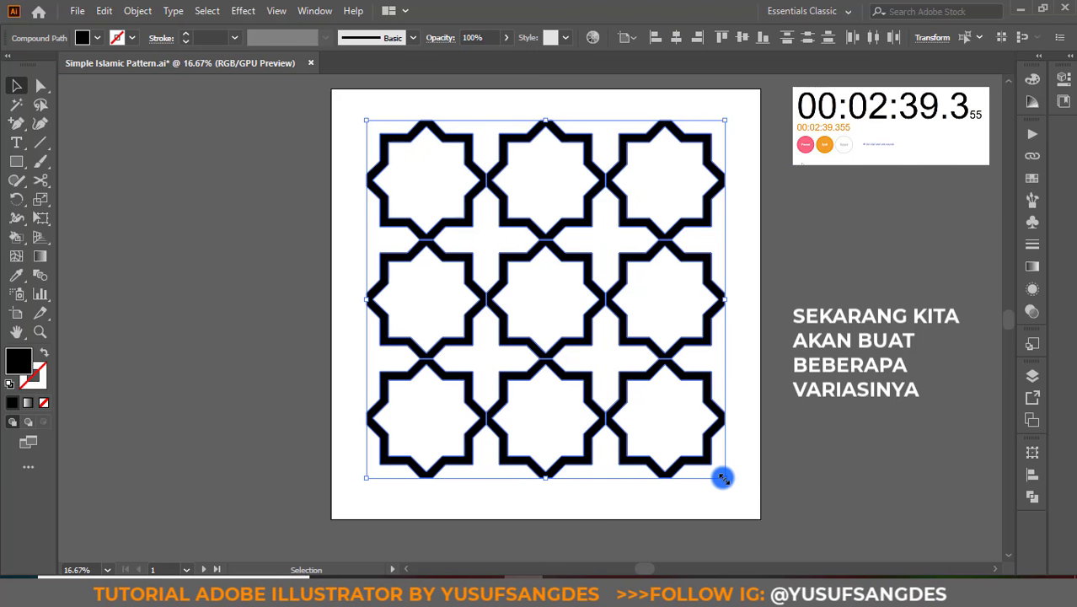
{"action": "left_click_drag", "start_coordinate": [722, 478], "coordinate": [579, 291]}
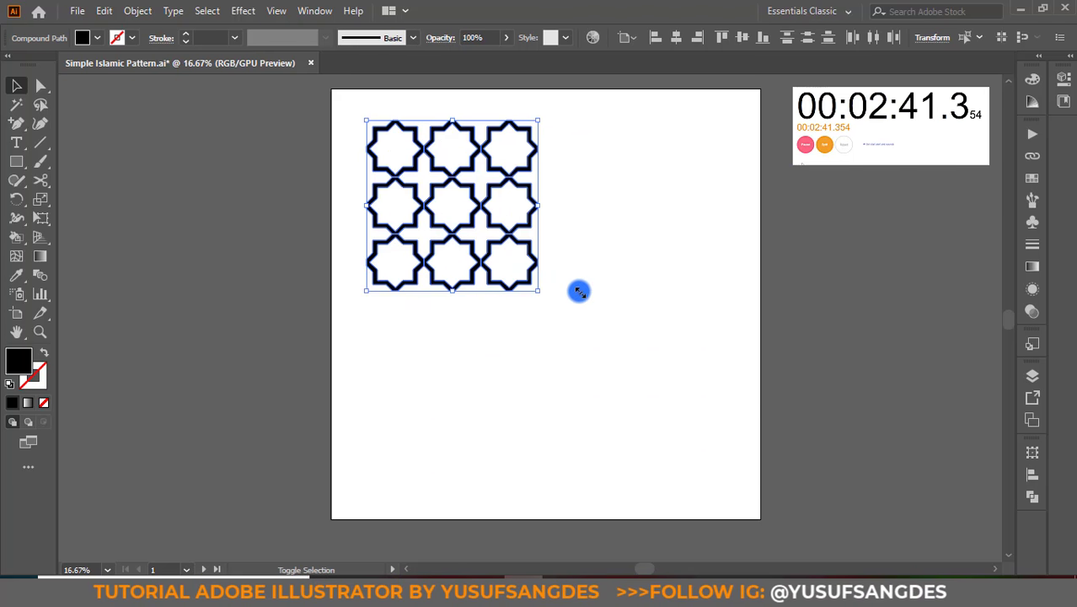
{"action": "key", "text": "ctrl+equal"}
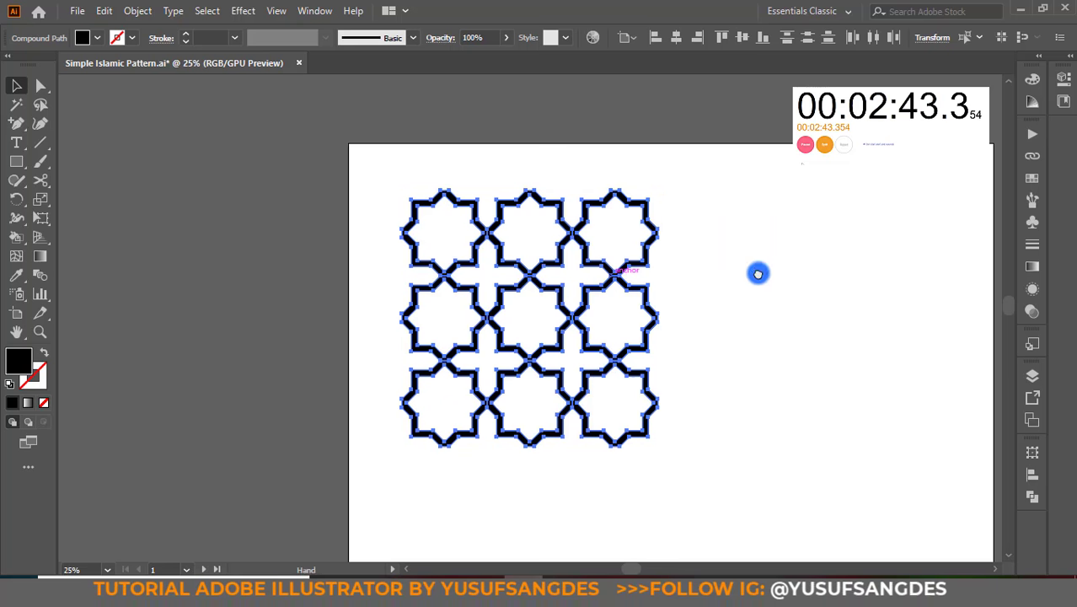
{"action": "left_click_drag", "start_coordinate": [757, 273], "coordinate": [632, 228]}
Step: Unite all nine stars of the grid into one combined shape
{"action": "mouse_move", "coordinate": [512, 220]}
{"action": "left_mouse_down"}
{"action": "mouse_move", "coordinate": [728, 209]}
{"action": "mouse_move", "coordinate": [800, 217]}
{"action": "left_mouse_up"}
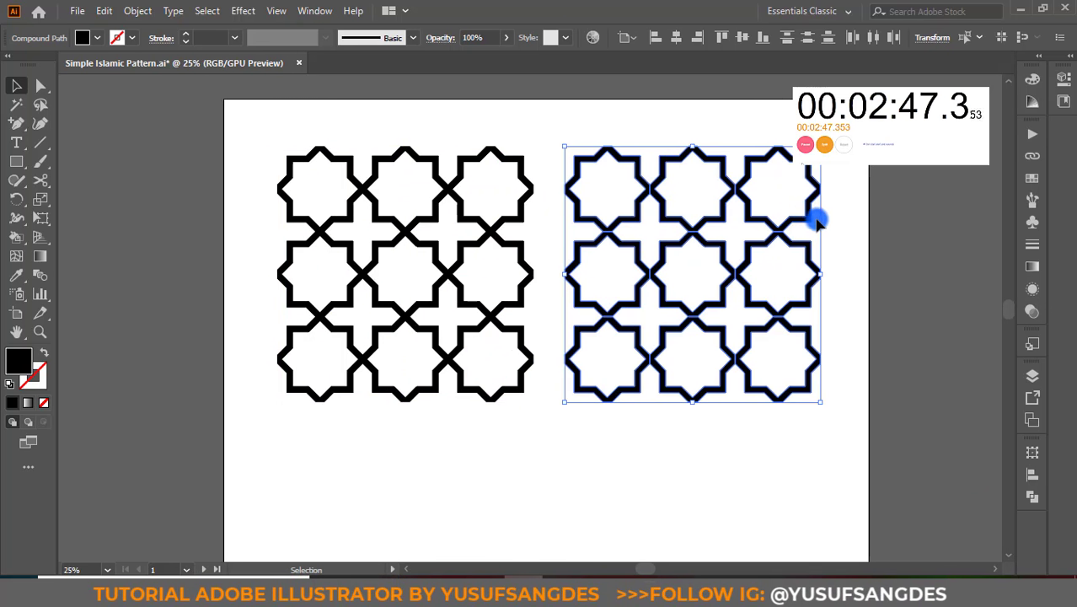
{"action": "key", "text": "ctrl+z"}
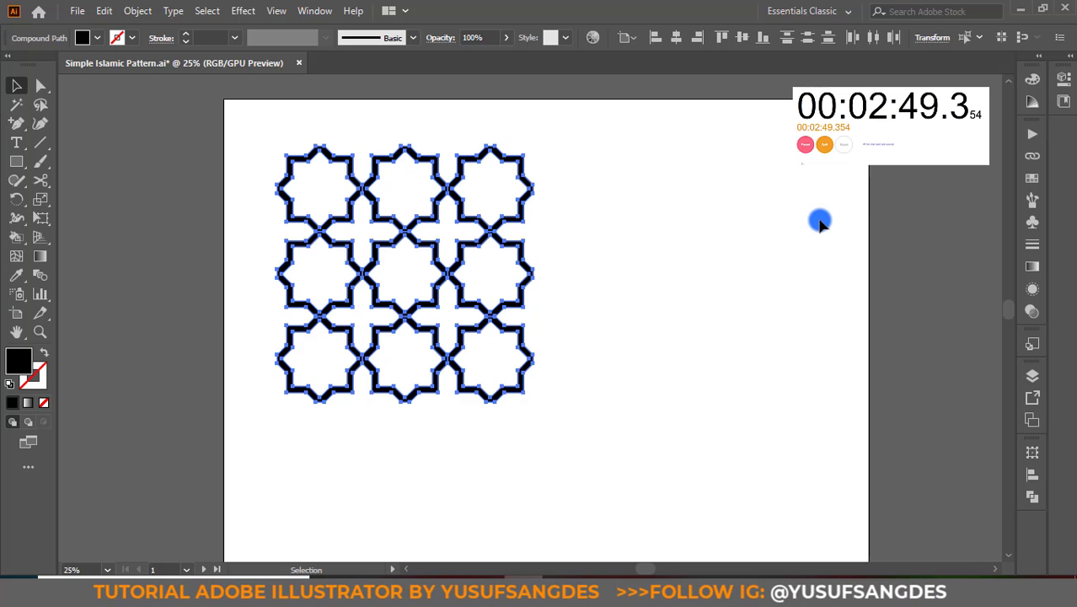
{"action": "left_click", "coordinate": [1032, 499]}
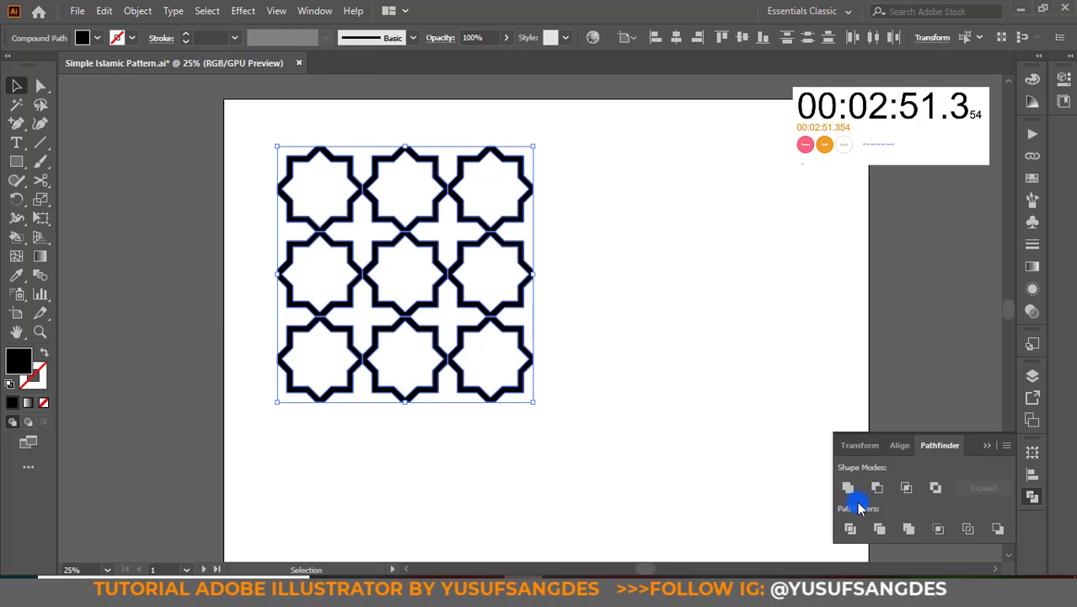
{"action": "left_click", "coordinate": [625, 364]}
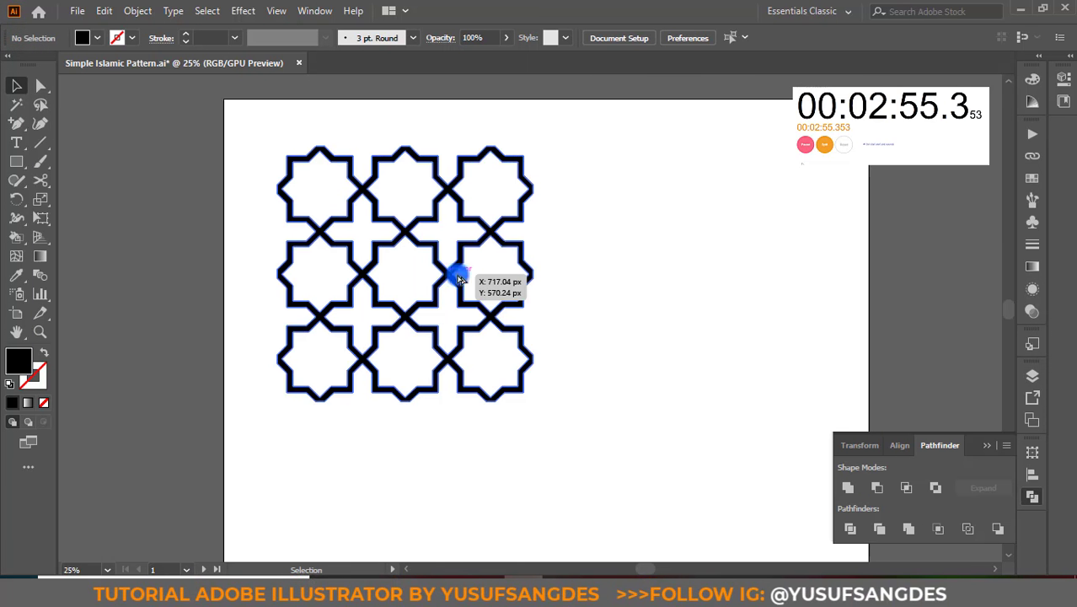
Step: Duplicate the united grid to its right and turn the copy into an unfilled black outline with a 2 pt stroke
{"action": "left_click_drag", "start_coordinate": [459, 278], "coordinate": [733, 294]}
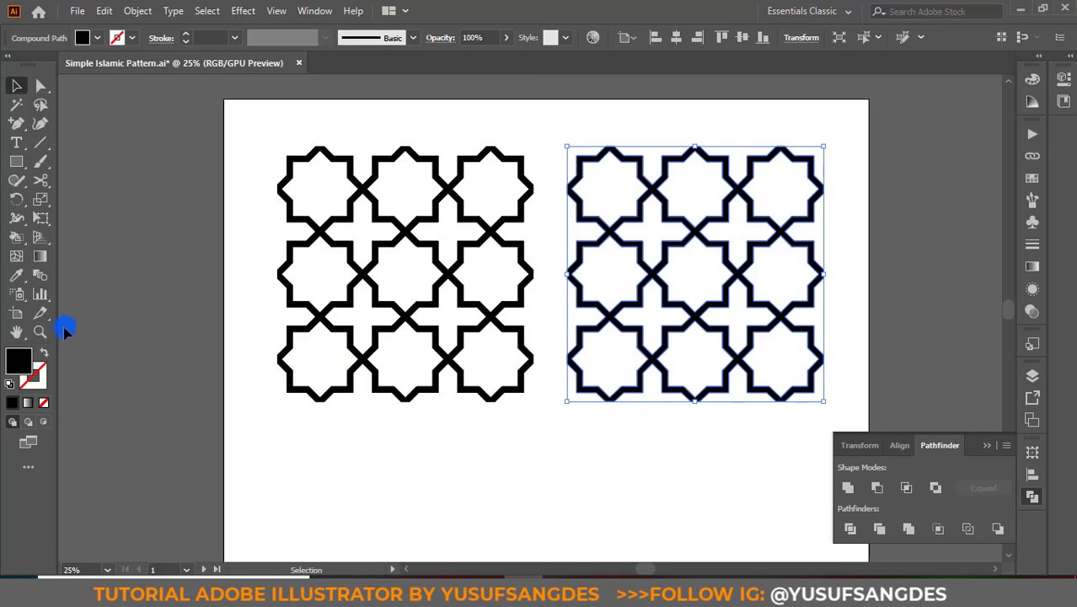
{"action": "left_click", "coordinate": [42, 356]}
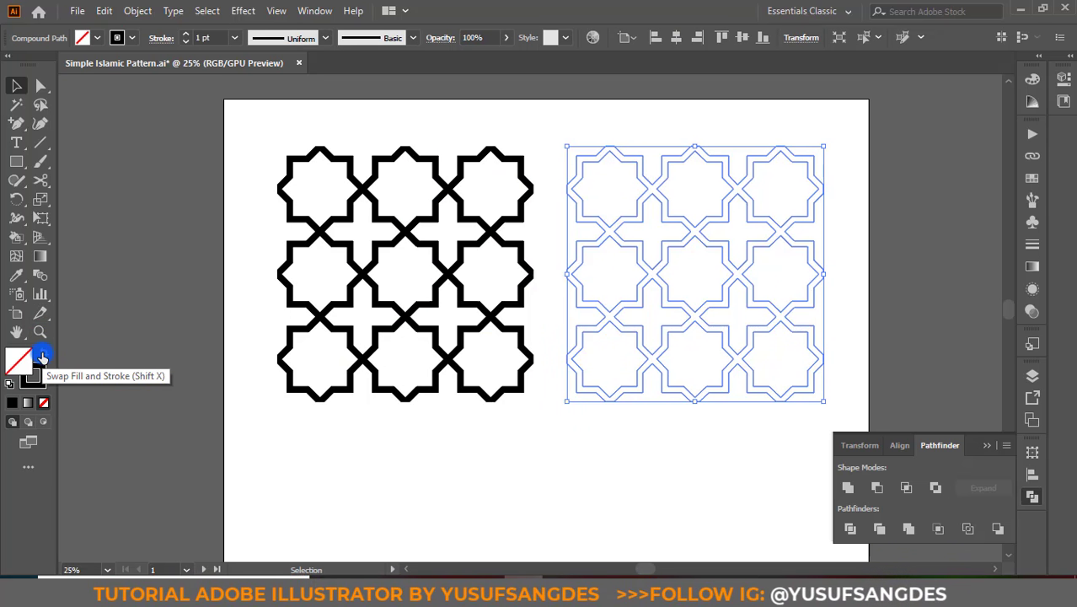
{"action": "left_click", "coordinate": [529, 480]}
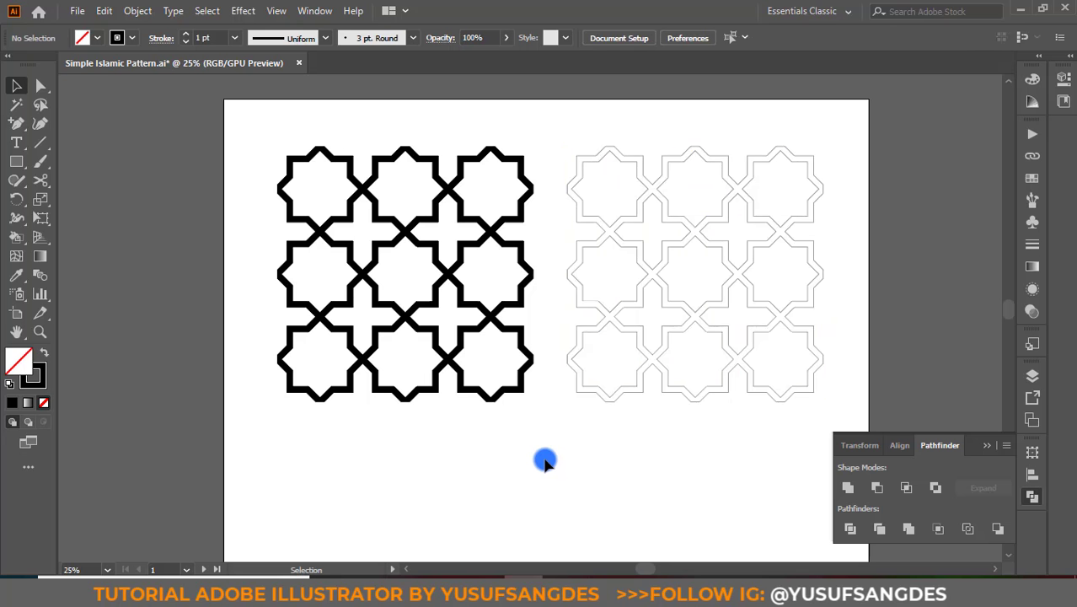
{"action": "left_click", "coordinate": [619, 248]}
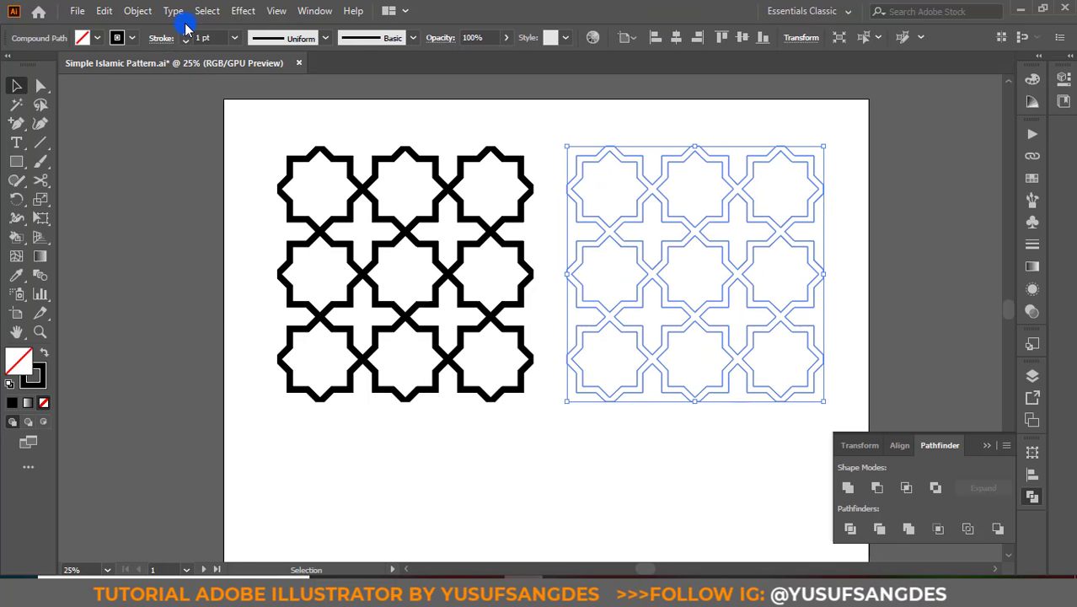
{"action": "left_click", "coordinate": [175, 199]}
Step: Select the solid and outlined grids together and duplicate the pair directly below the originals
{"action": "scroll", "coordinate": [177, 199], "scroll_direction": "down", "scroll_amount": 2}
{"action": "scroll", "coordinate": [284, 229], "scroll_direction": "down", "scroll_amount": 1}
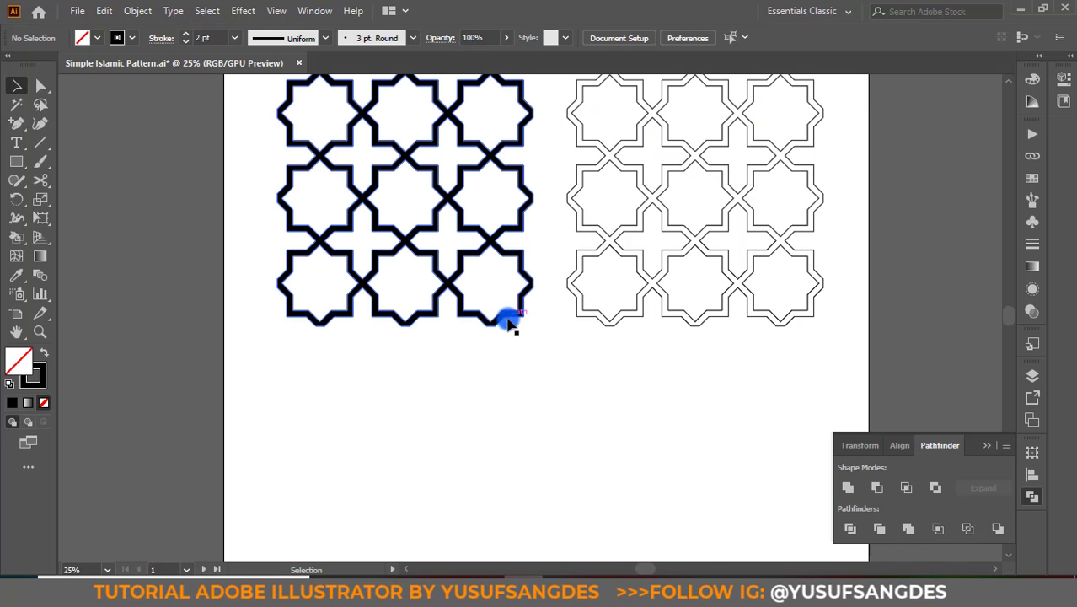
{"action": "scroll", "coordinate": [511, 308], "scroll_direction": "up", "scroll_amount": 1}
{"action": "scroll", "coordinate": [512, 307], "scroll_direction": "down", "scroll_amount": 1}
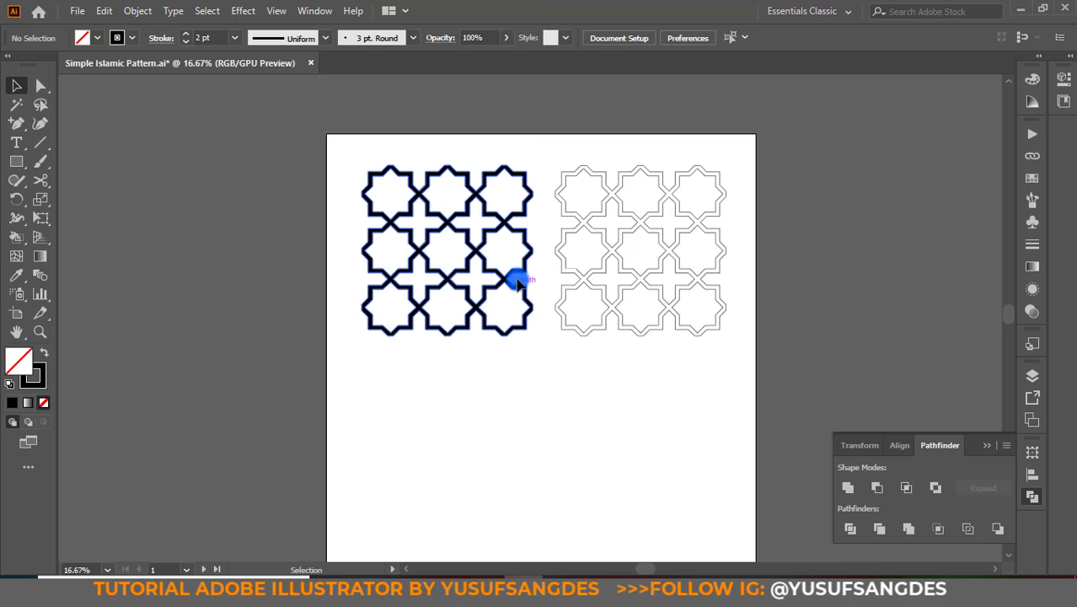
{"action": "left_click", "coordinate": [519, 278]}
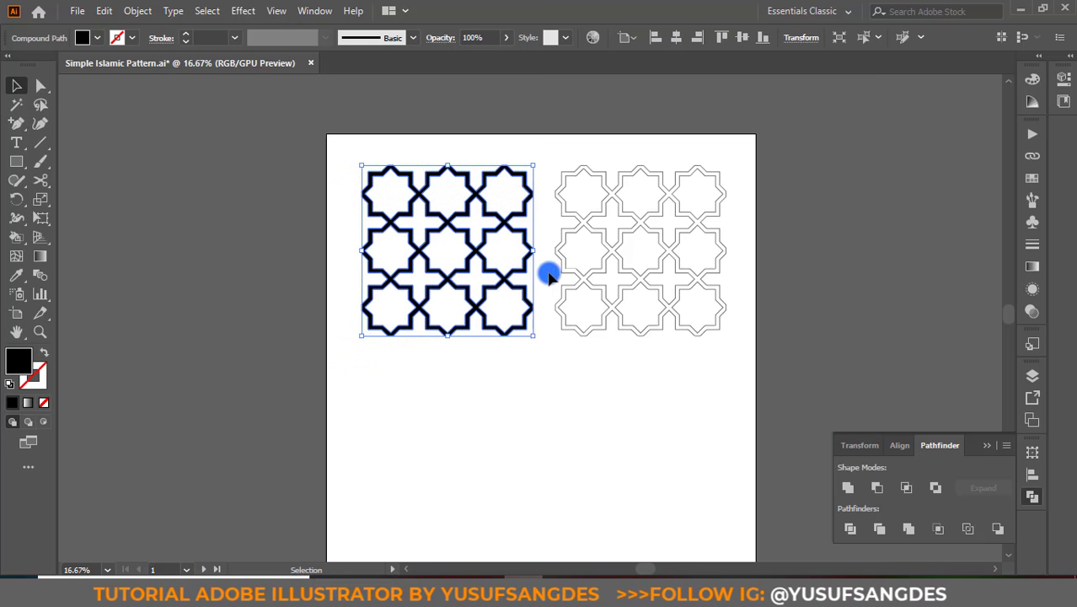
{"action": "left_click", "coordinate": [563, 269], "text": "shift"}
{"action": "left_click_drag", "start_coordinate": [562, 269], "coordinate": [553, 460]}
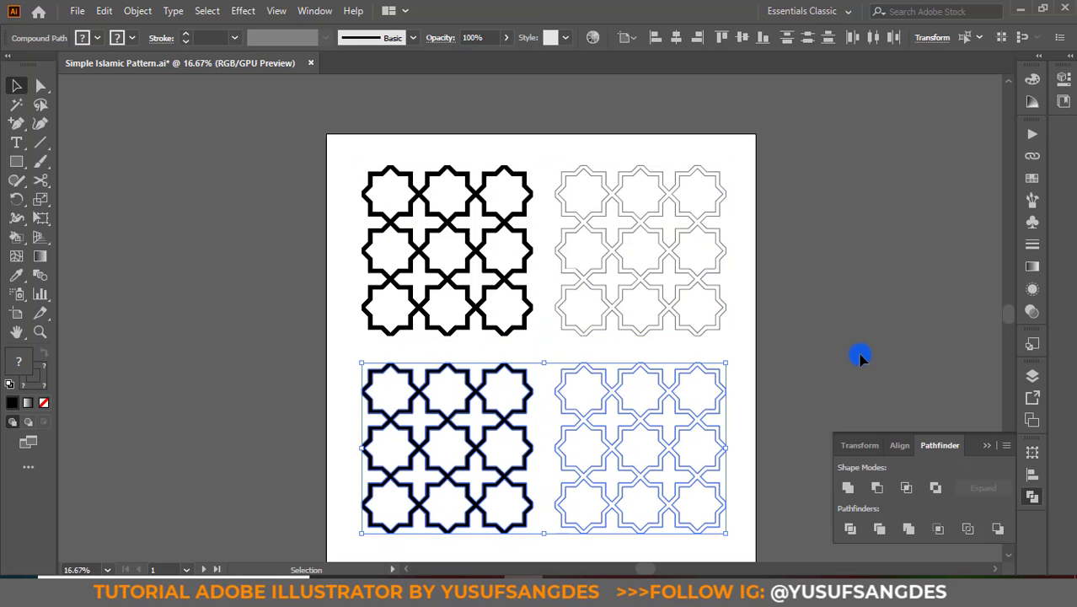
{"action": "left_click", "coordinate": [849, 349]}
{"action": "scroll", "coordinate": [456, 333], "scroll_direction": "down", "scroll_amount": 2}
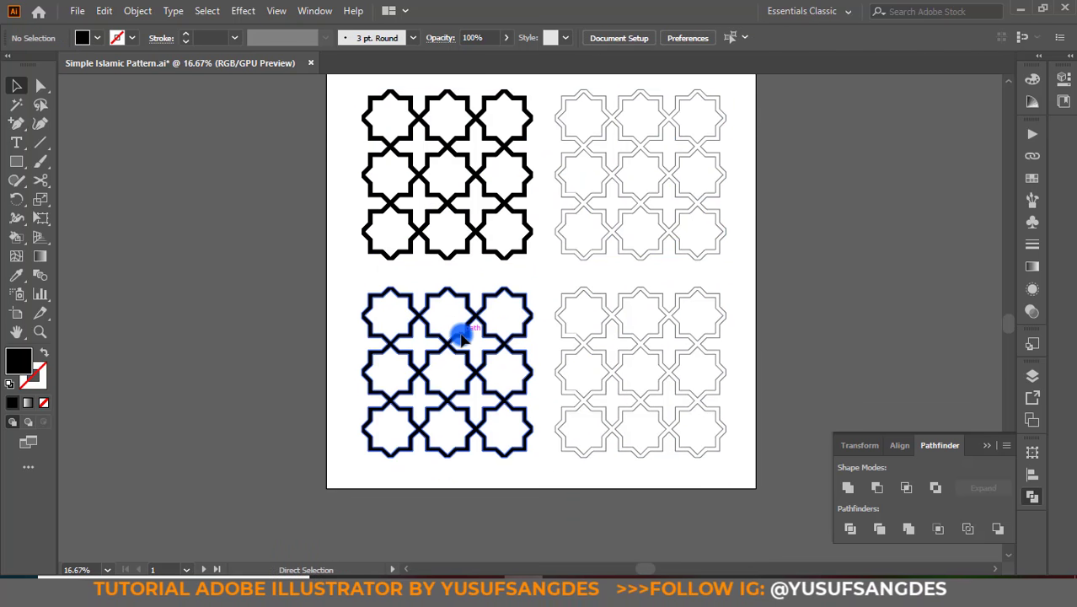
{"action": "scroll", "coordinate": [461, 335], "scroll_direction": "up", "scroll_amount": 2}
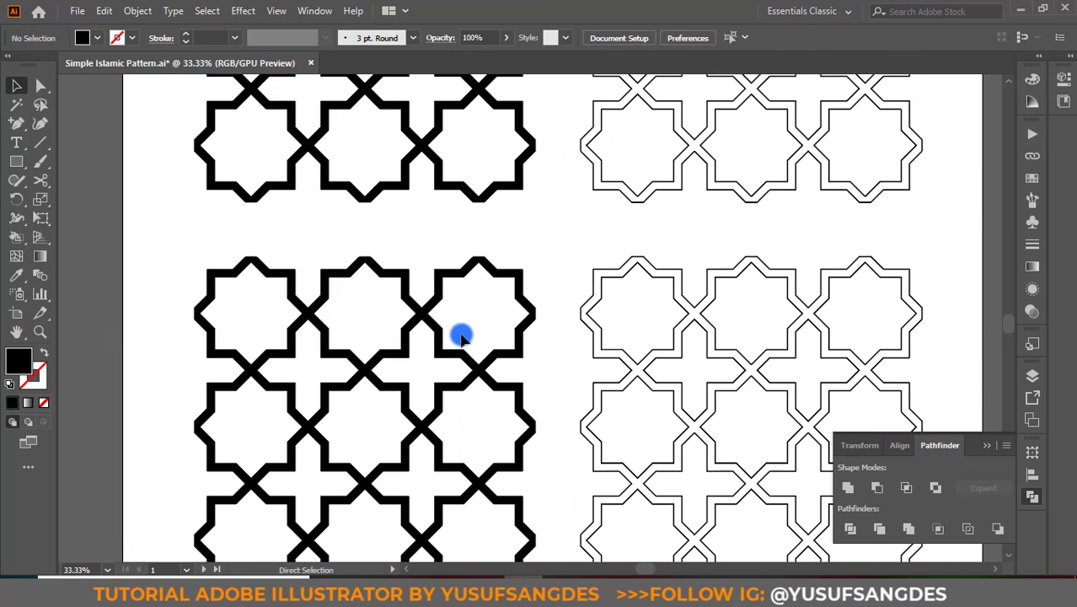
{"action": "scroll", "coordinate": [462, 335], "scroll_direction": "down", "scroll_amount": 3}
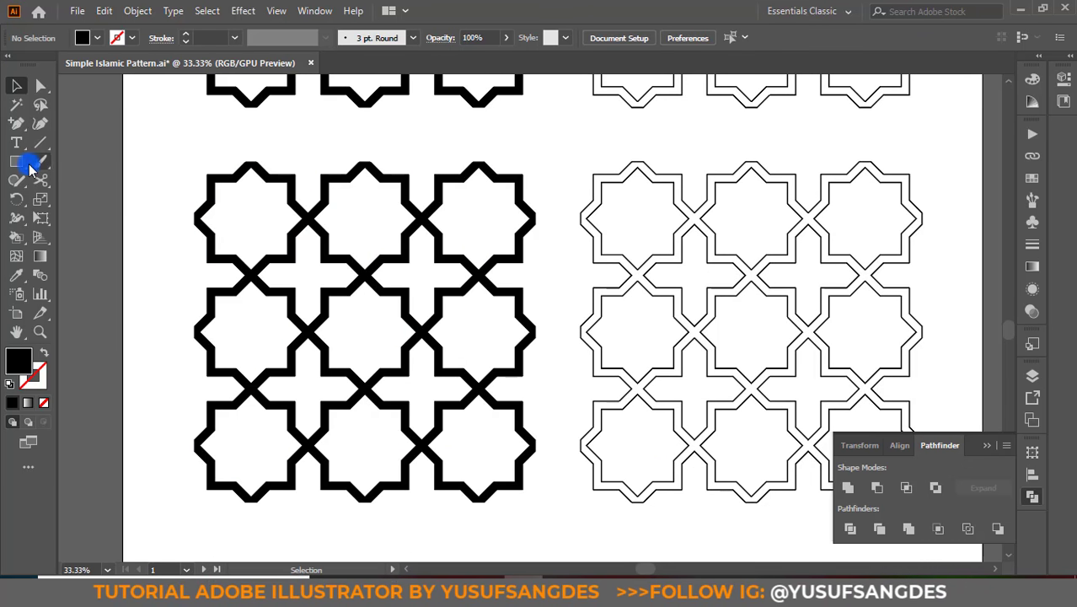
Step: Turn the lower solid black grid into a Live Paint group and fill its upper-left star with red
{"action": "left_click", "coordinate": [16, 199]}
{"action": "left_click_drag", "start_coordinate": [552, 497], "coordinate": [547, 493]}
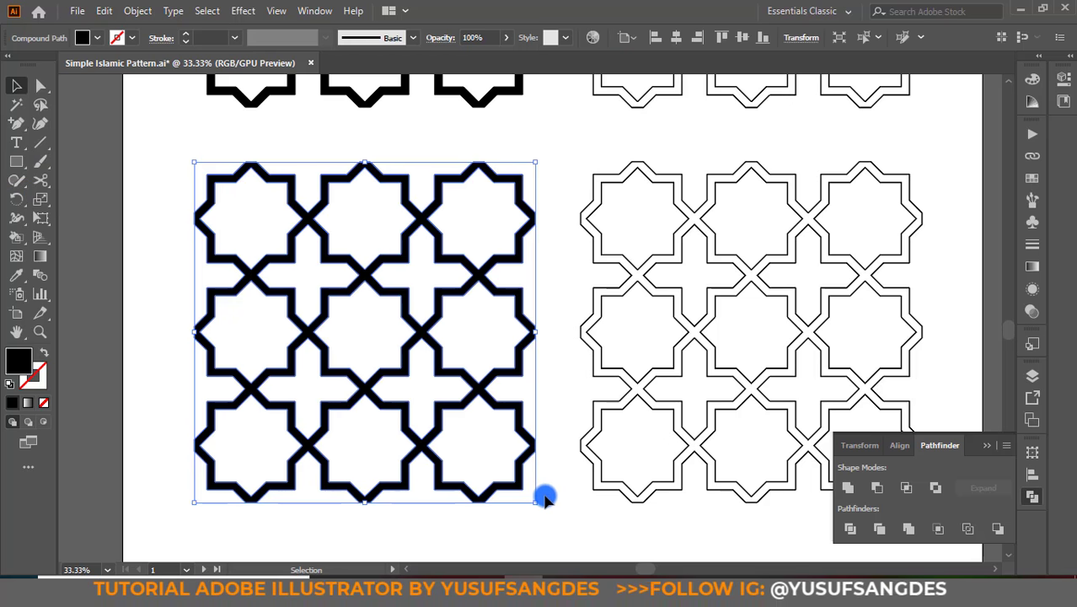
{"action": "left_click", "coordinate": [17, 239]}
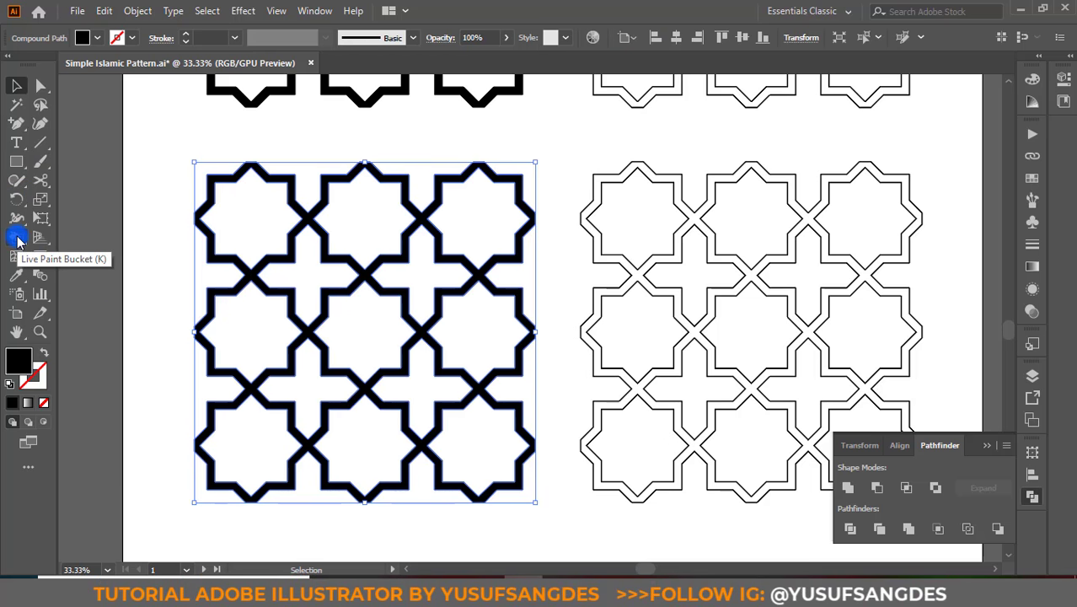
{"action": "left_click_drag", "start_coordinate": [18, 240], "coordinate": [86, 257]}
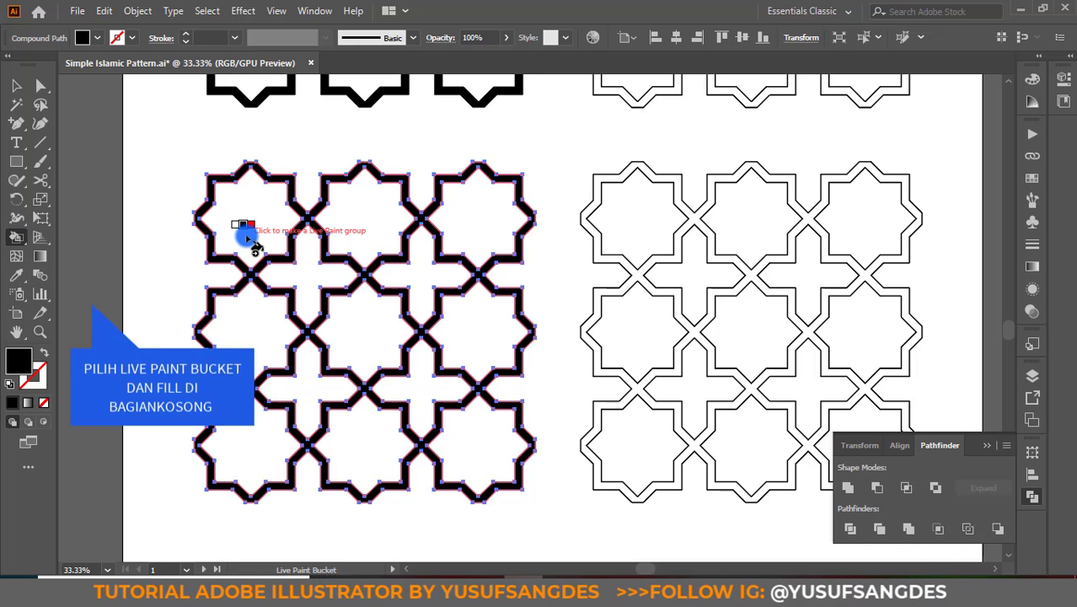
{"action": "key", "text": "Right"}
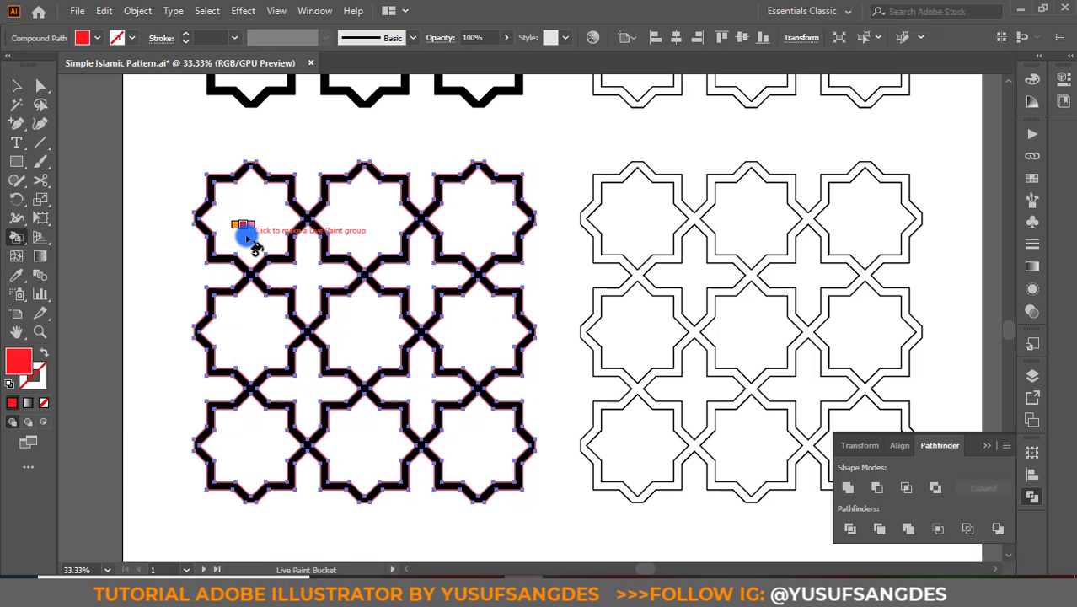
{"action": "left_click", "coordinate": [247, 239]}
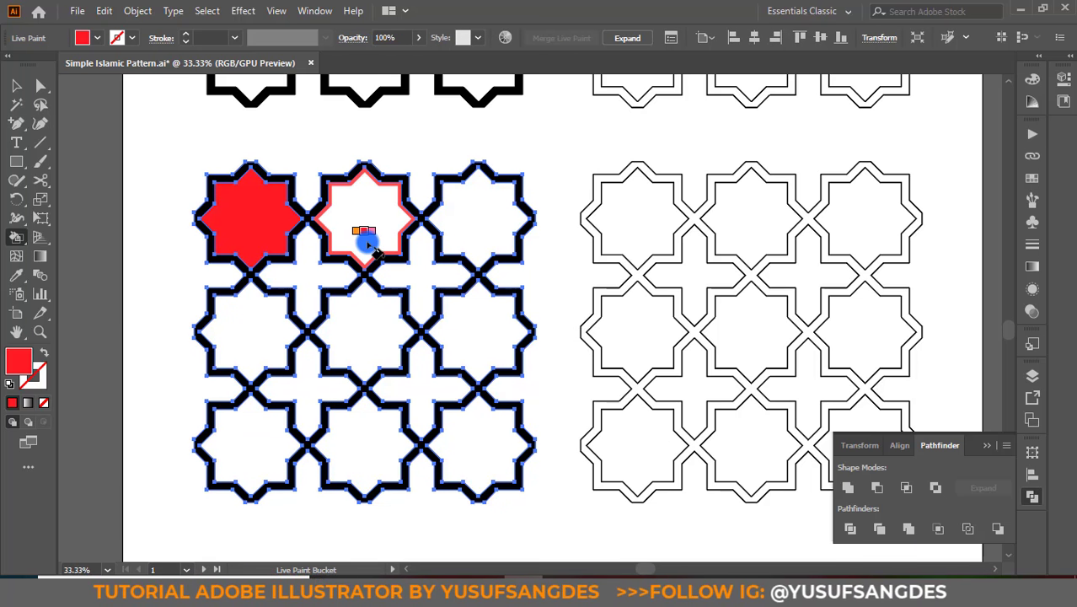
Step: Fill the remaining eight stars of the Live Paint grid with the same red
{"action": "left_click", "coordinate": [366, 242]}
{"action": "left_click", "coordinate": [456, 228]}
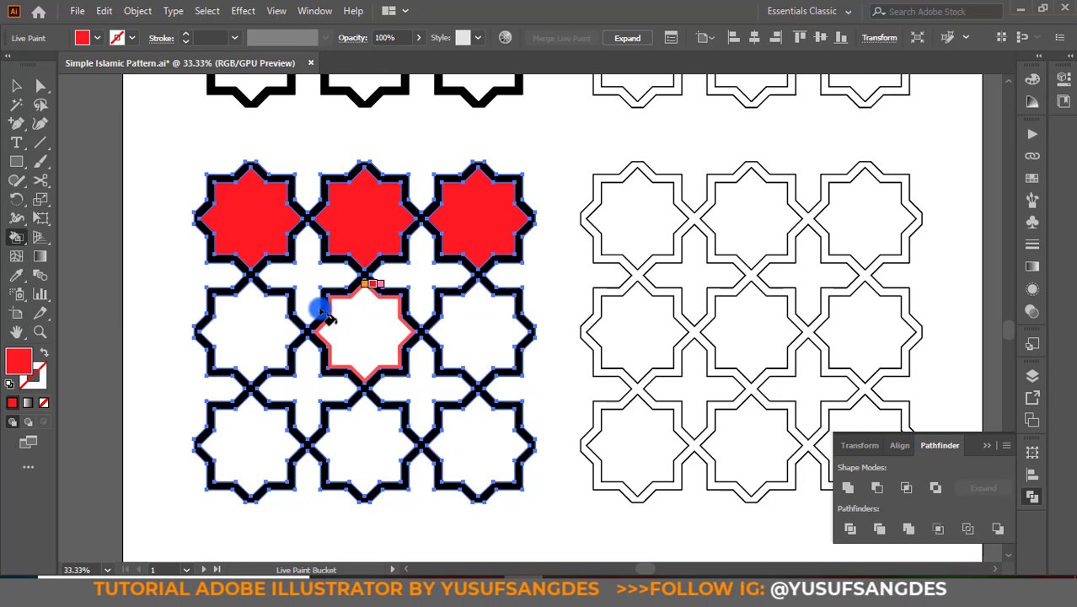
{"action": "left_click", "coordinate": [296, 329]}
{"action": "left_click", "coordinate": [381, 337]}
{"action": "left_click", "coordinate": [450, 370]}
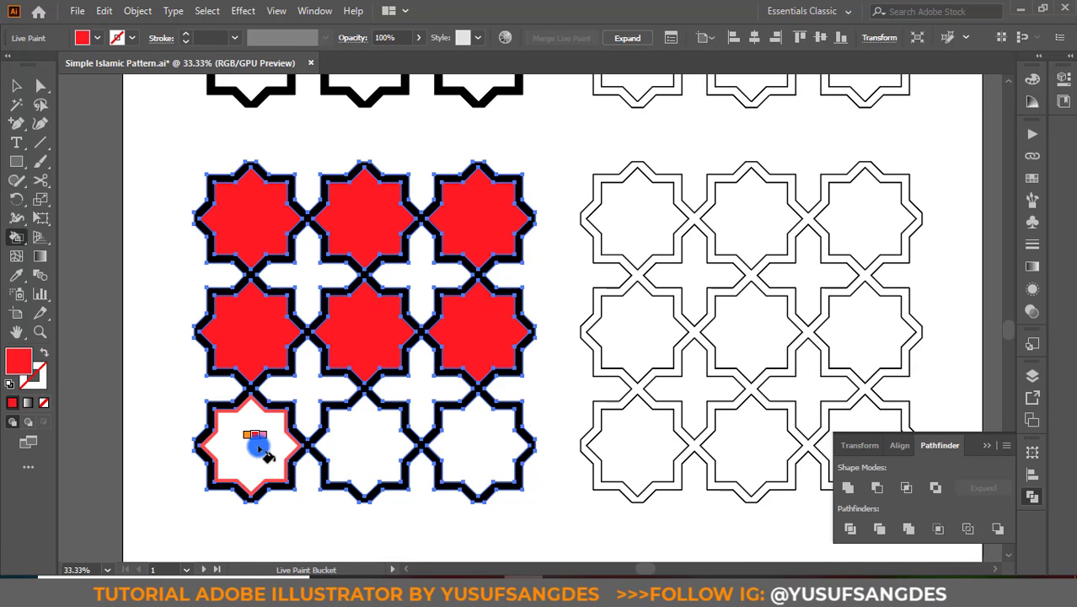
{"action": "left_click", "coordinate": [257, 446]}
{"action": "left_click", "coordinate": [377, 448]}
{"action": "left_click", "coordinate": [473, 445]}
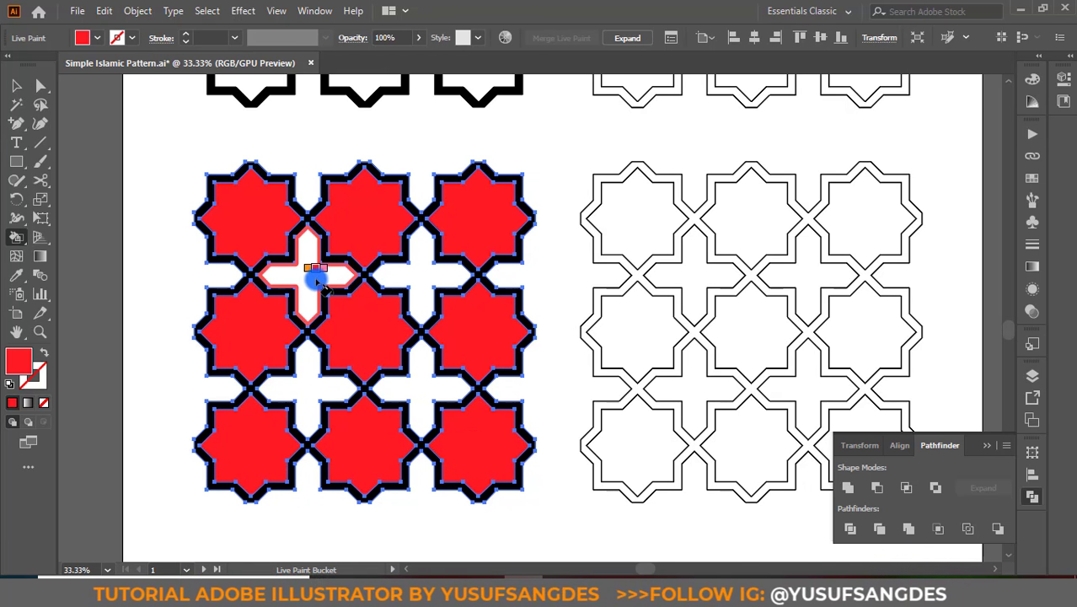
Step: Fill the four cross-shaped gaps between the stars with dark gray, leaving the finished Live Paint grid deselected
{"action": "key", "text": "Left"}
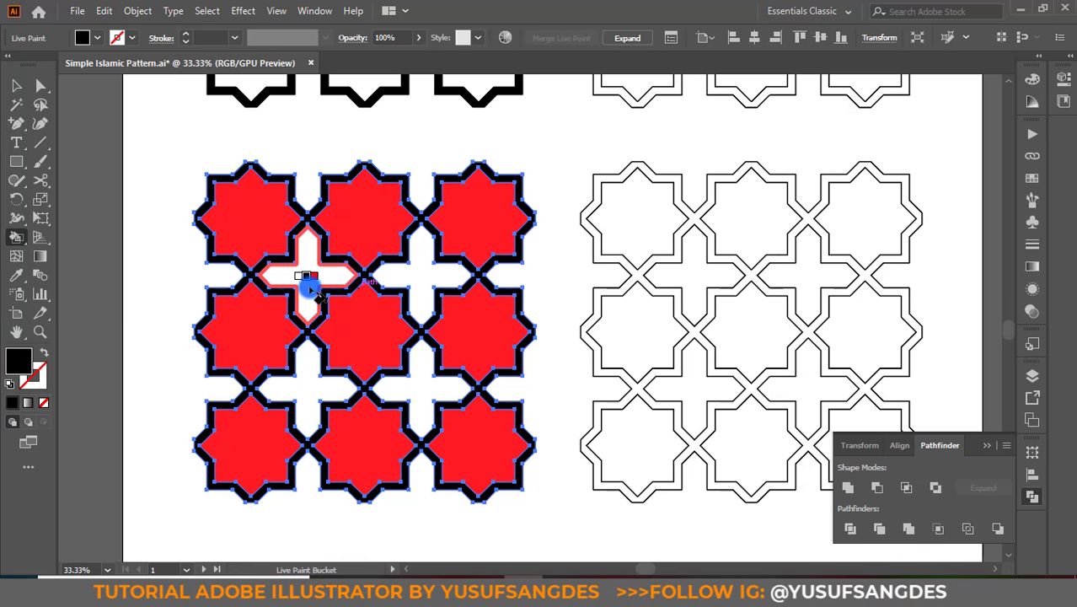
{"action": "key", "text": "Right"}
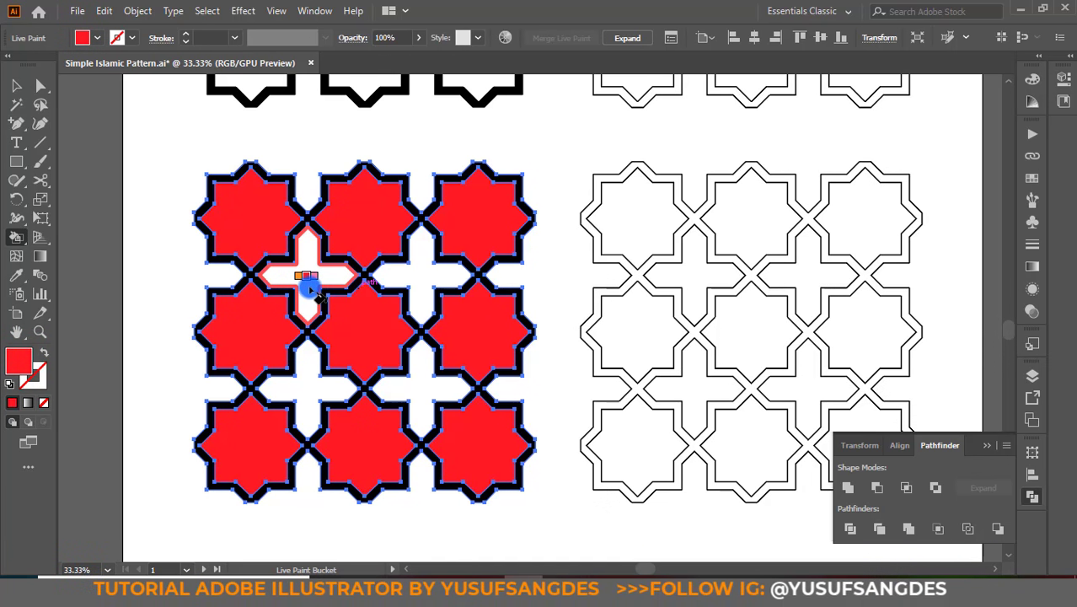
{"action": "key", "text": "Right"}
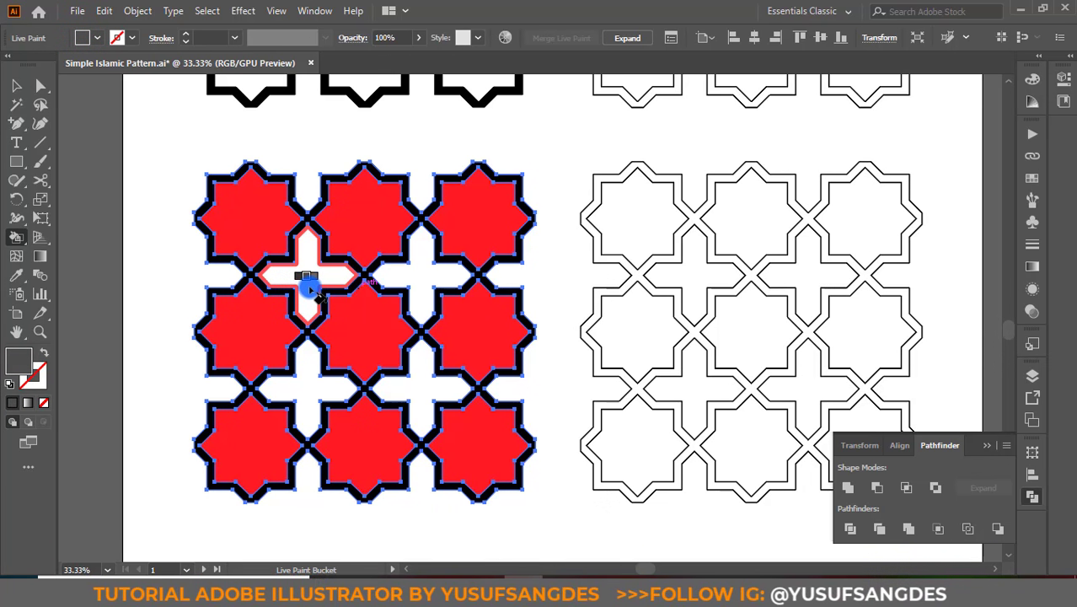
{"action": "key", "text": "Left"}
{"action": "key", "text": "Left"}
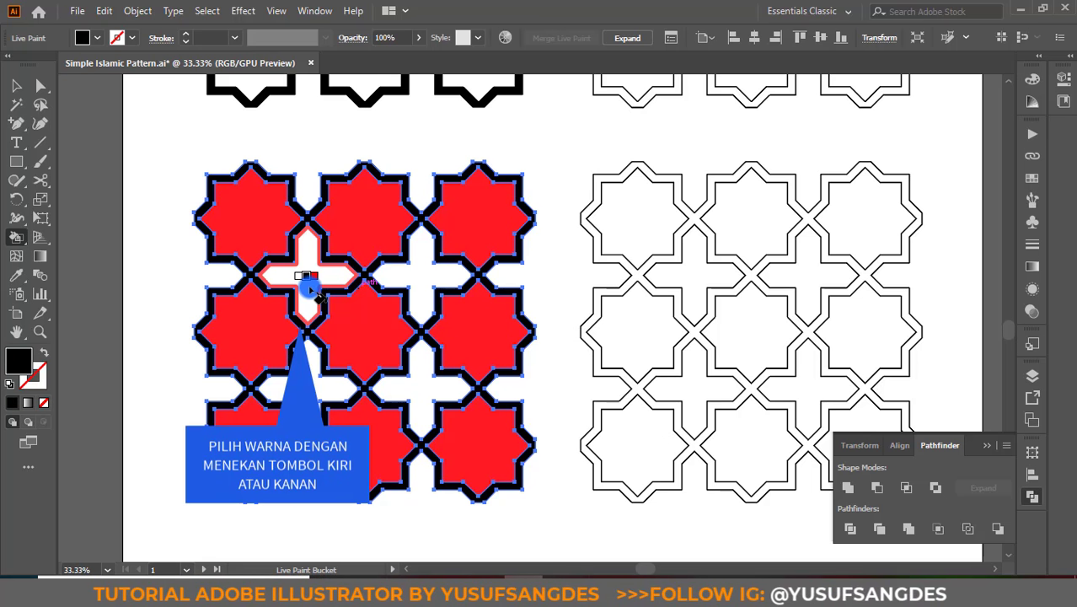
{"action": "key", "text": "Left"}
{"action": "left_click", "coordinate": [308, 289]}
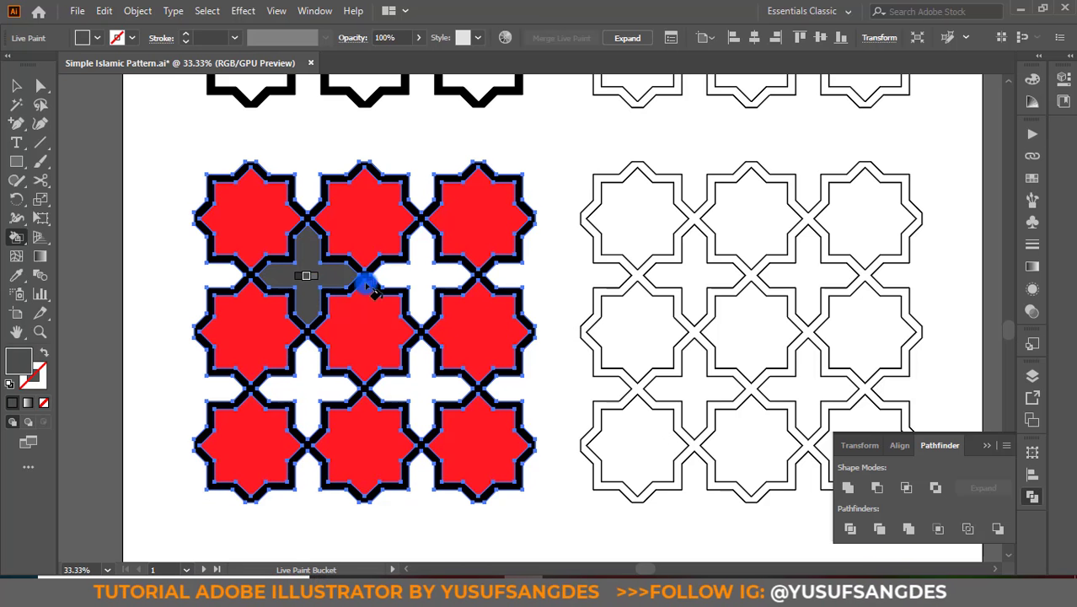
{"action": "left_click", "coordinate": [414, 285]}
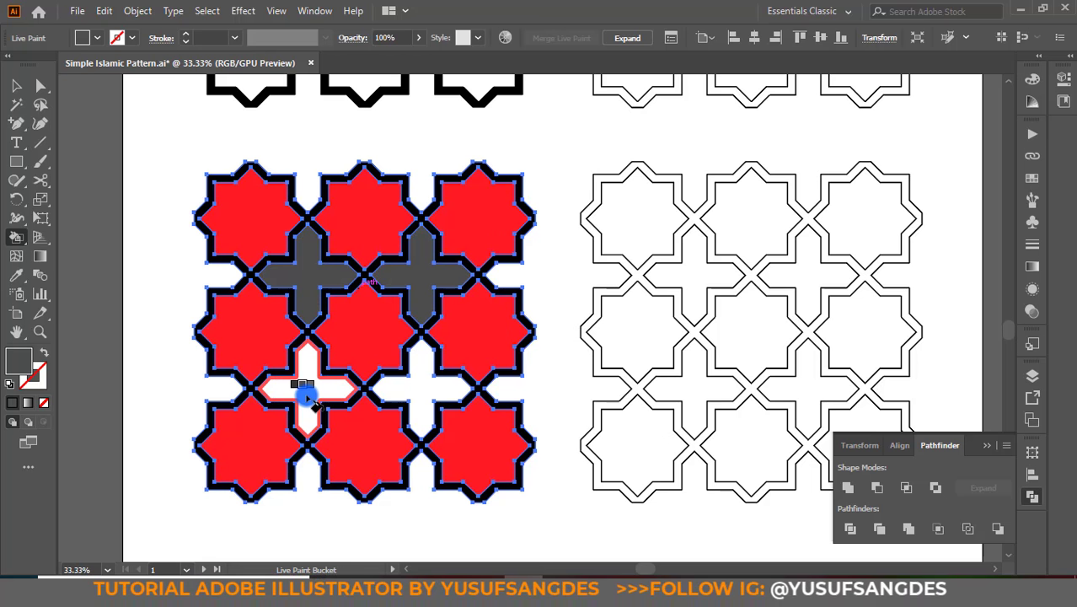
{"action": "left_click", "coordinate": [305, 394]}
{"action": "left_click", "coordinate": [422, 401]}
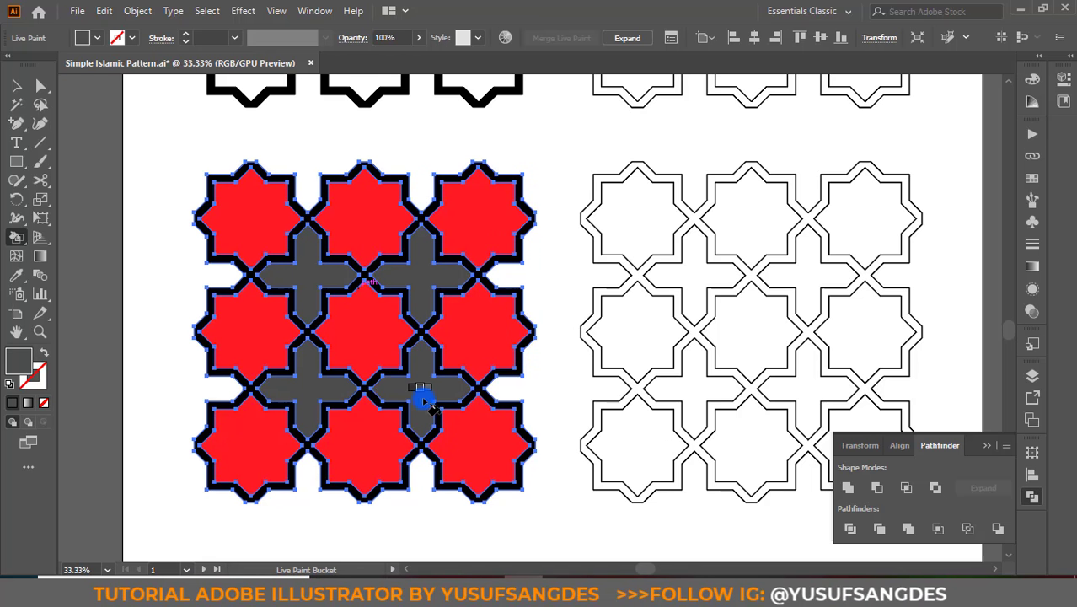
{"action": "key", "text": "v"}
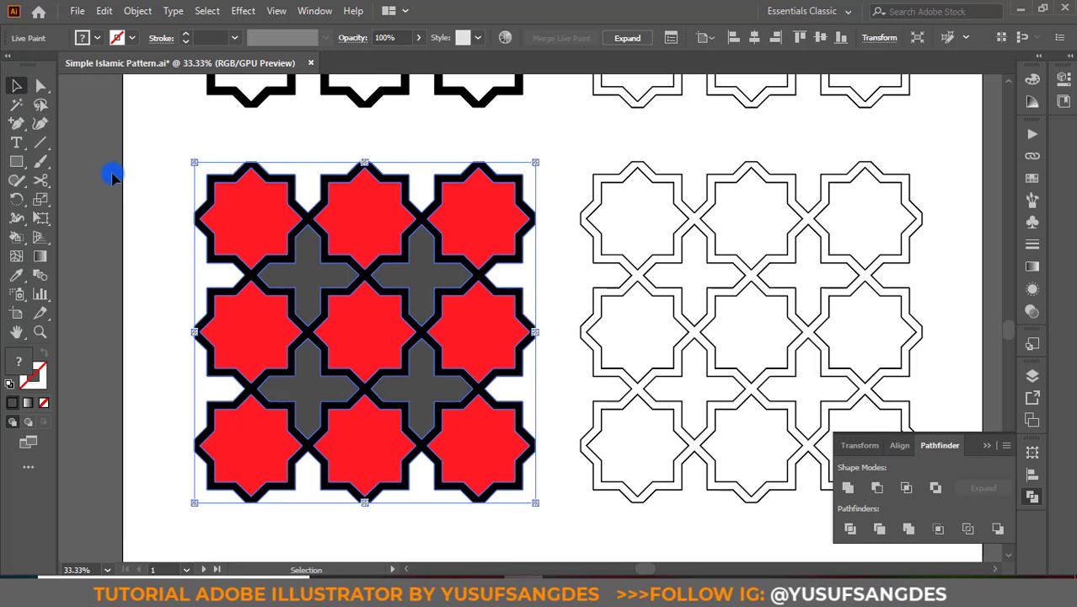
{"action": "left_click", "coordinate": [112, 176]}
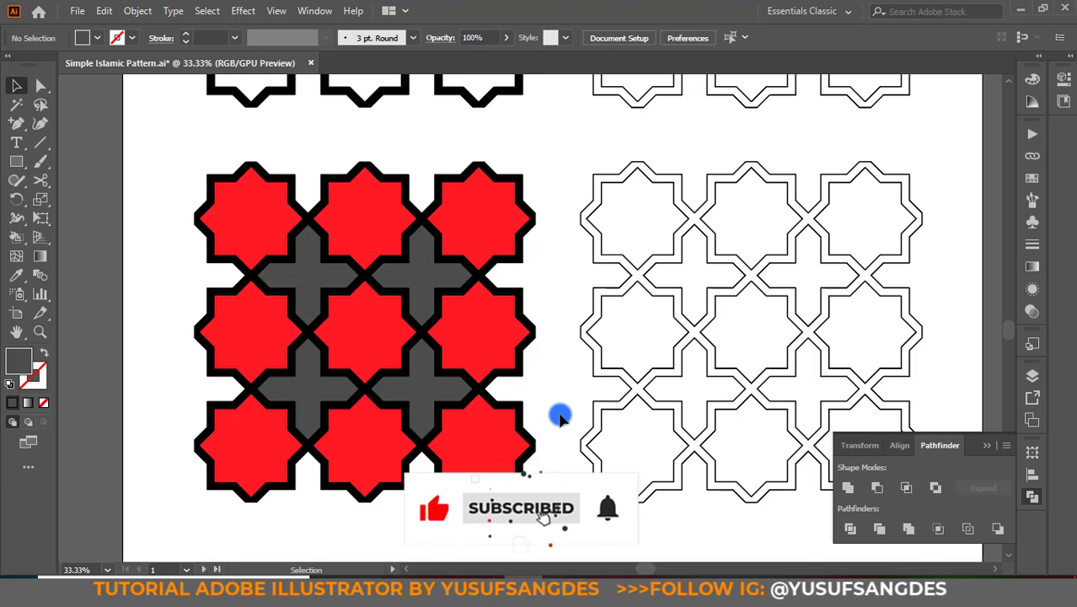
{"action": "left_click", "coordinate": [397, 224]}
{"action": "left_click_drag", "start_coordinate": [445, 232], "coordinate": [472, 317]}
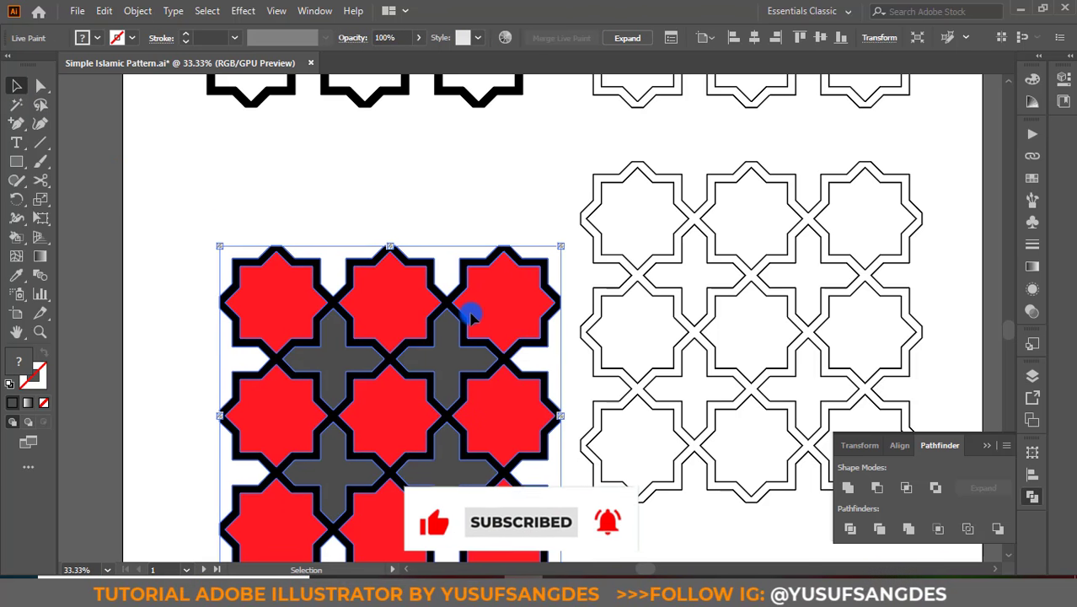
{"action": "key", "text": "ctrl+z"}
{"action": "left_click", "coordinate": [173, 192]}
Step: Expand the colored Live Paint grid into ordinary vector objects
{"action": "left_click", "coordinate": [218, 206]}
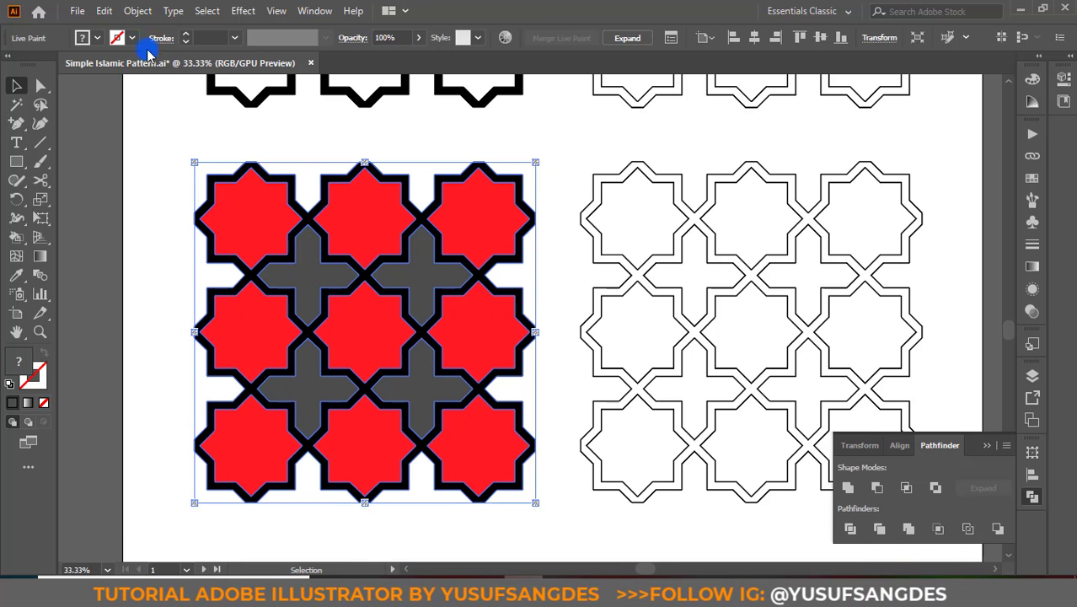
{"action": "left_click", "coordinate": [147, 15]}
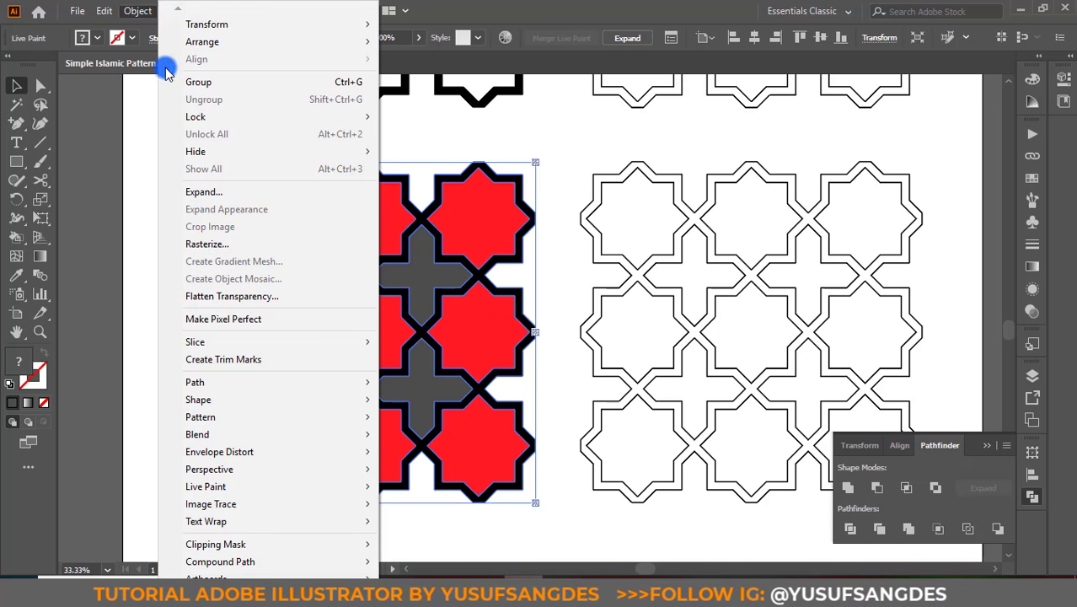
{"action": "left_click", "coordinate": [211, 195]}
{"action": "left_click", "coordinate": [502, 385]}
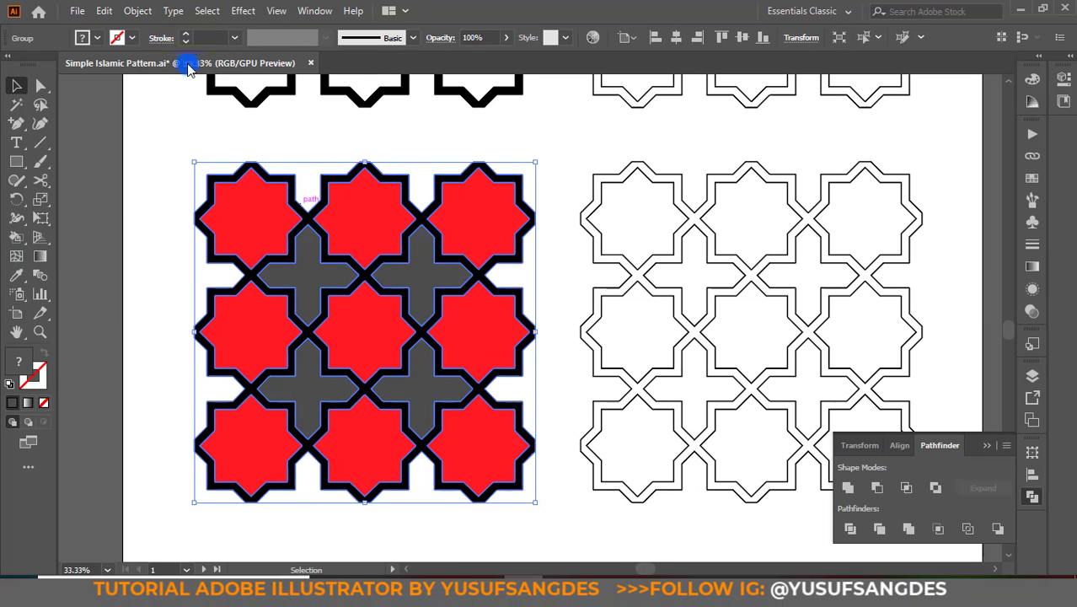
{"action": "left_click", "coordinate": [139, 10]}
{"action": "left_click", "coordinate": [209, 193]}
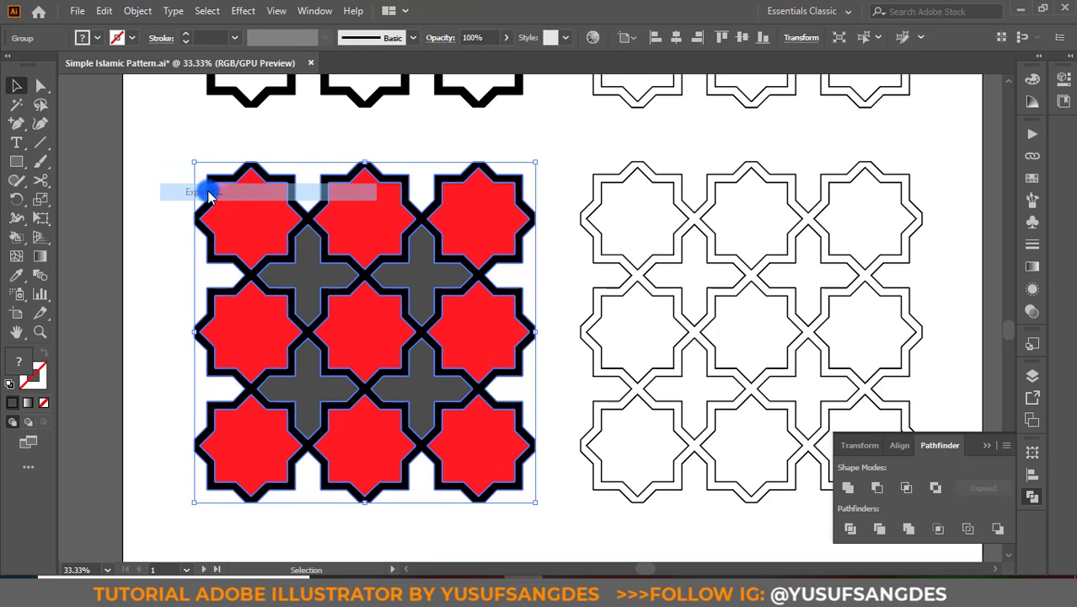
Step: Ungroup the expanded grid twice so its individual stars and black frame are separate, undoing any test moves
{"action": "right_click", "coordinate": [465, 316]}
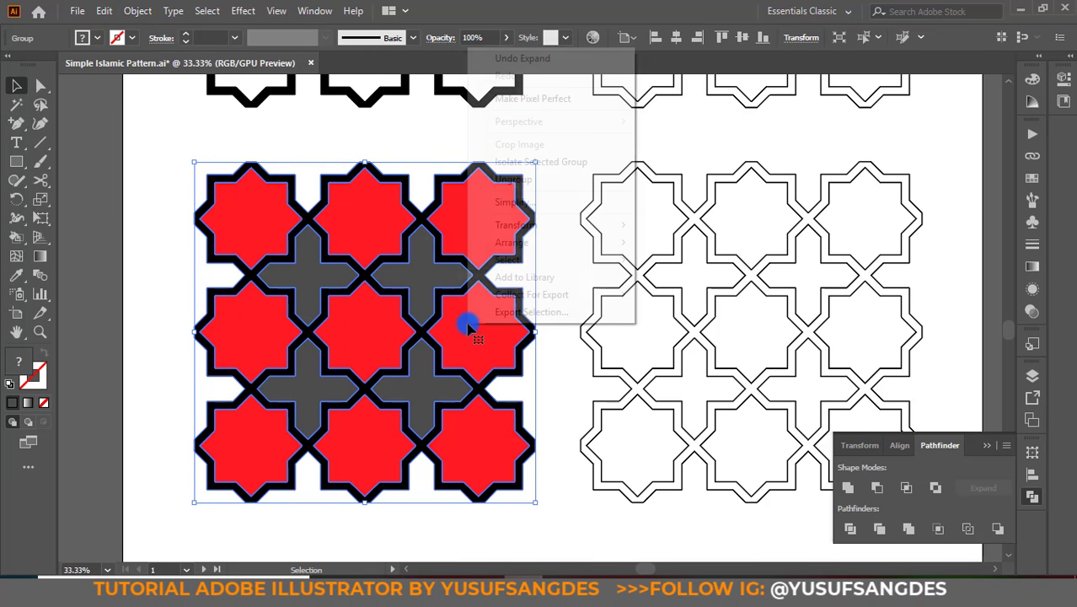
{"action": "left_click", "coordinate": [514, 180]}
{"action": "left_click_drag", "start_coordinate": [384, 228], "coordinate": [344, 268]}
{"action": "key", "text": "ctrl+z"}
{"action": "right_click", "coordinate": [389, 223]}
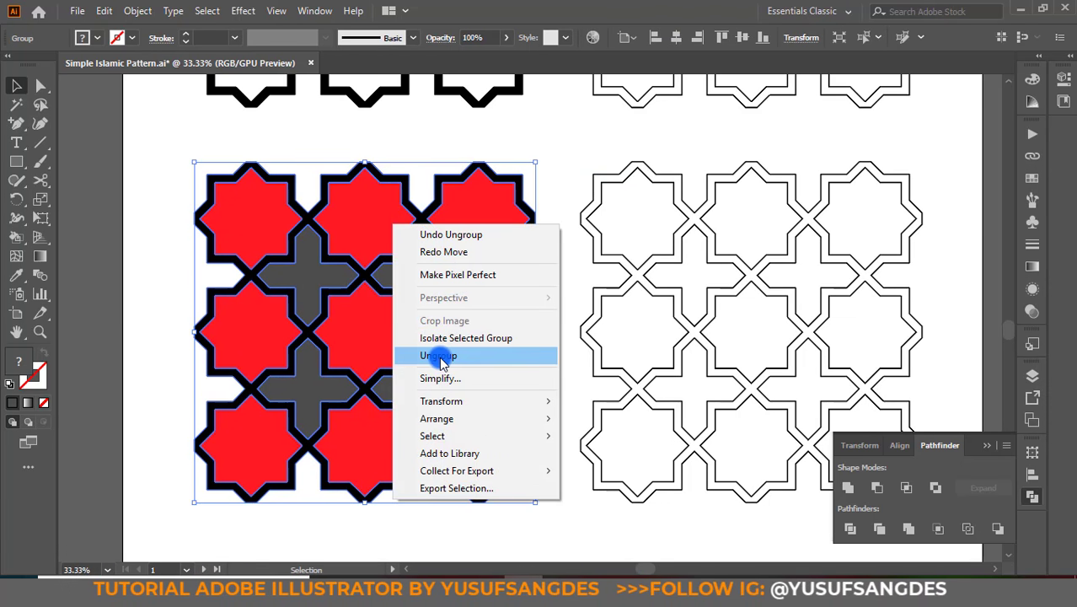
{"action": "left_click", "coordinate": [433, 353]}
{"action": "left_click", "coordinate": [562, 339]}
{"action": "left_click_drag", "start_coordinate": [493, 323], "coordinate": [406, 344]}
{"action": "key", "text": "ctrl+z"}
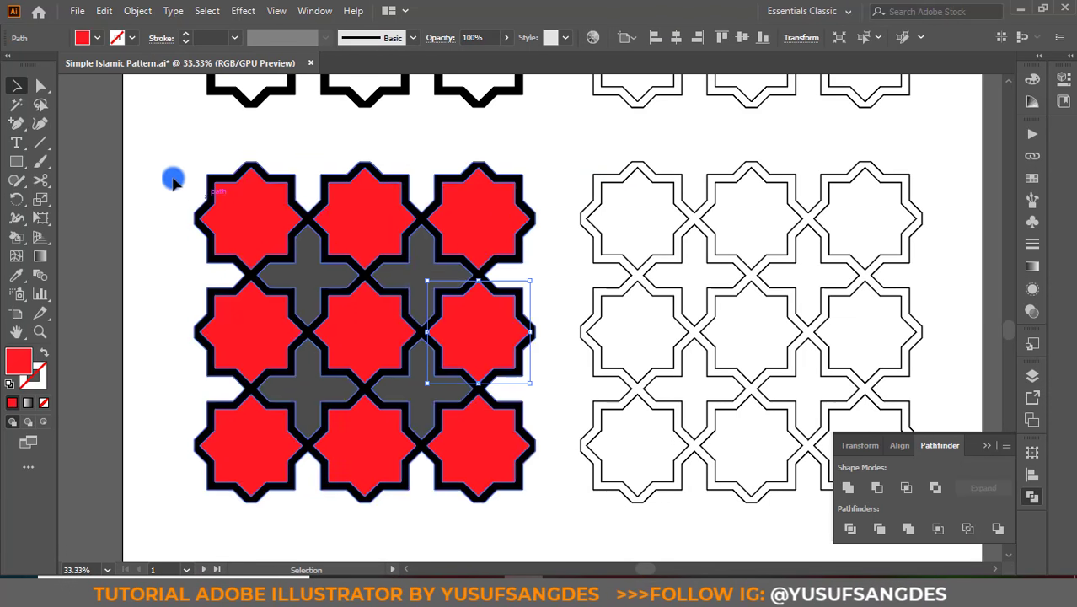
Step: Select all the red star and gray cross fills without the black frame and group them
{"action": "left_click", "coordinate": [168, 167]}
{"action": "left_click_drag", "start_coordinate": [167, 167], "coordinate": [537, 428]}
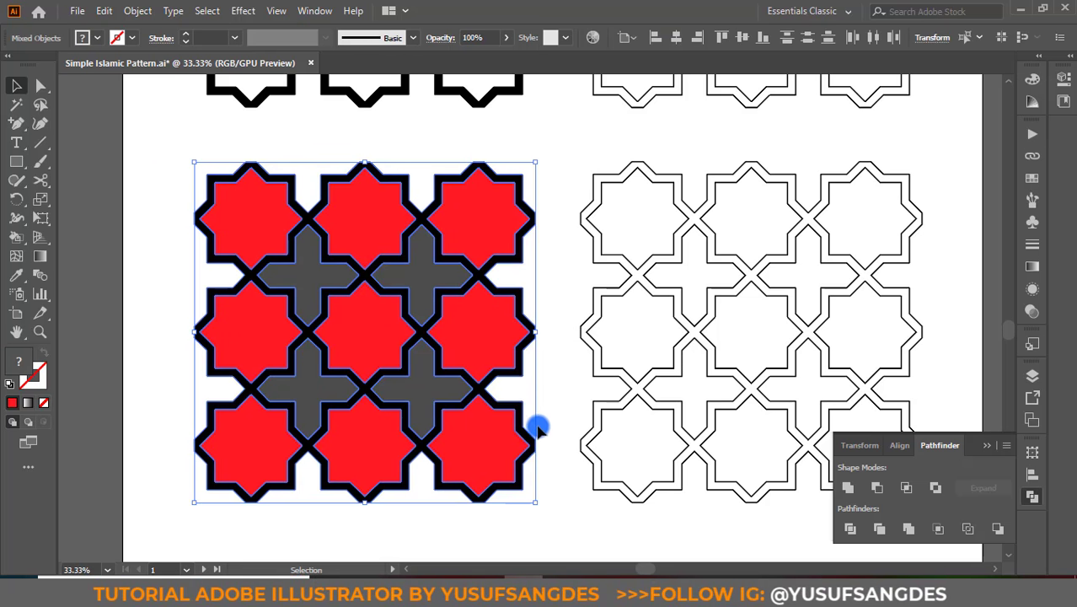
{"action": "key", "text": "a"}
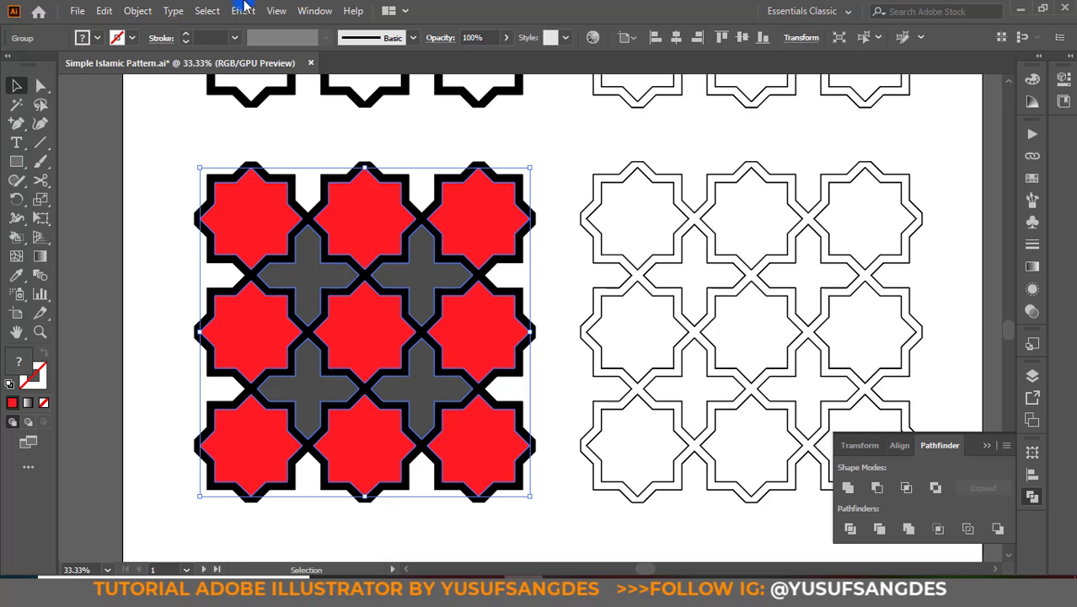
Step: Create inset copies of the grouped star and cross fills with an Offset Path of -22 px, previewing the result
{"action": "left_click", "coordinate": [135, 12]}
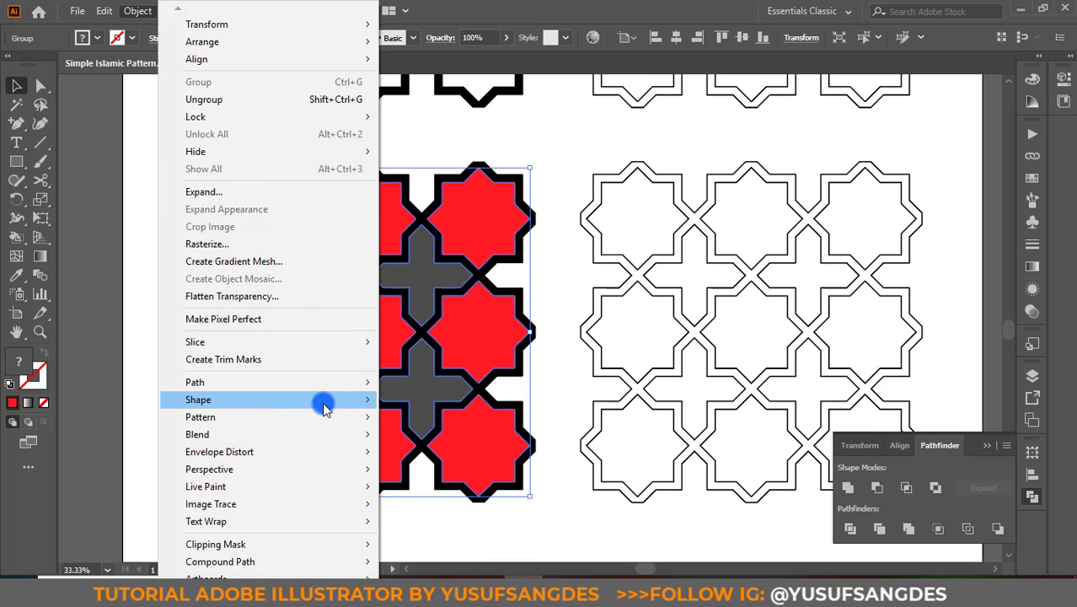
{"action": "mouse_move", "coordinate": [361, 382]}
{"action": "left_click", "coordinate": [427, 440]}
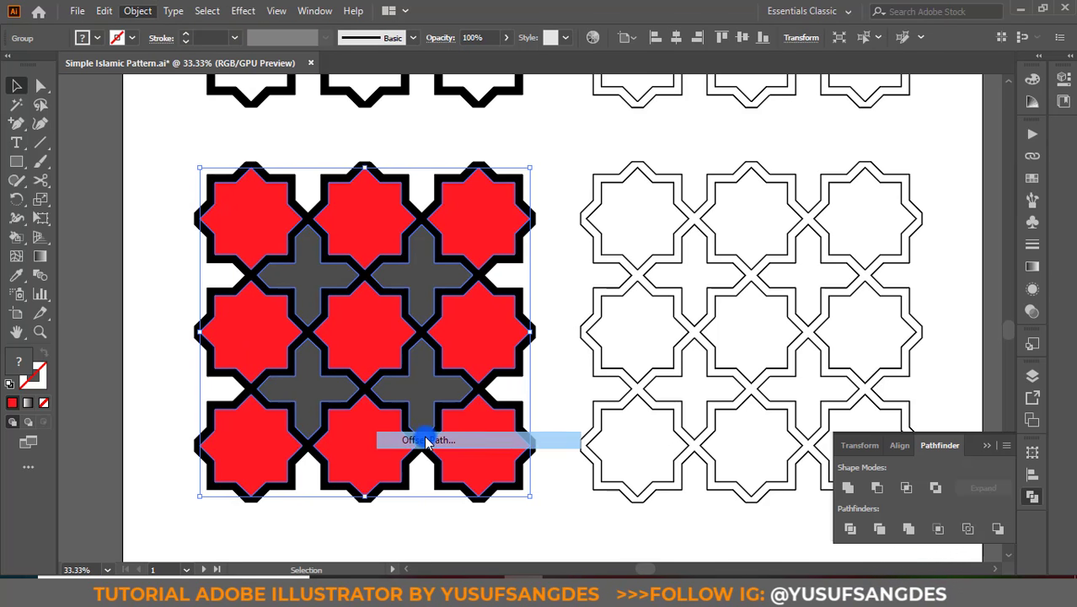
{"action": "left_click", "coordinate": [681, 324]}
{"action": "left_click", "coordinate": [761, 240]}
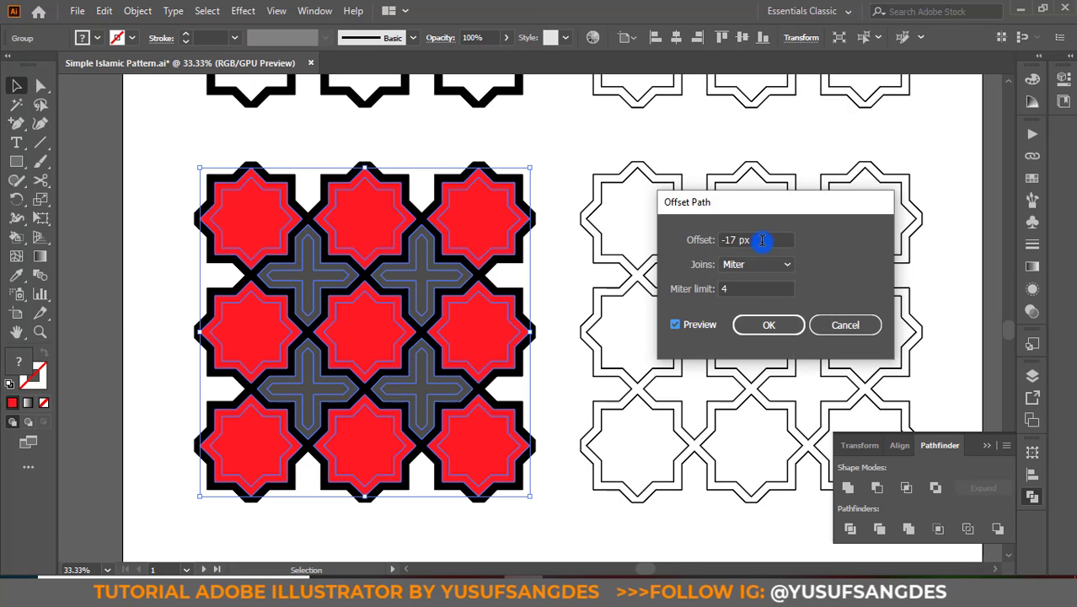
{"action": "key", "text": "Down"}
{"action": "key", "text": "Down"}
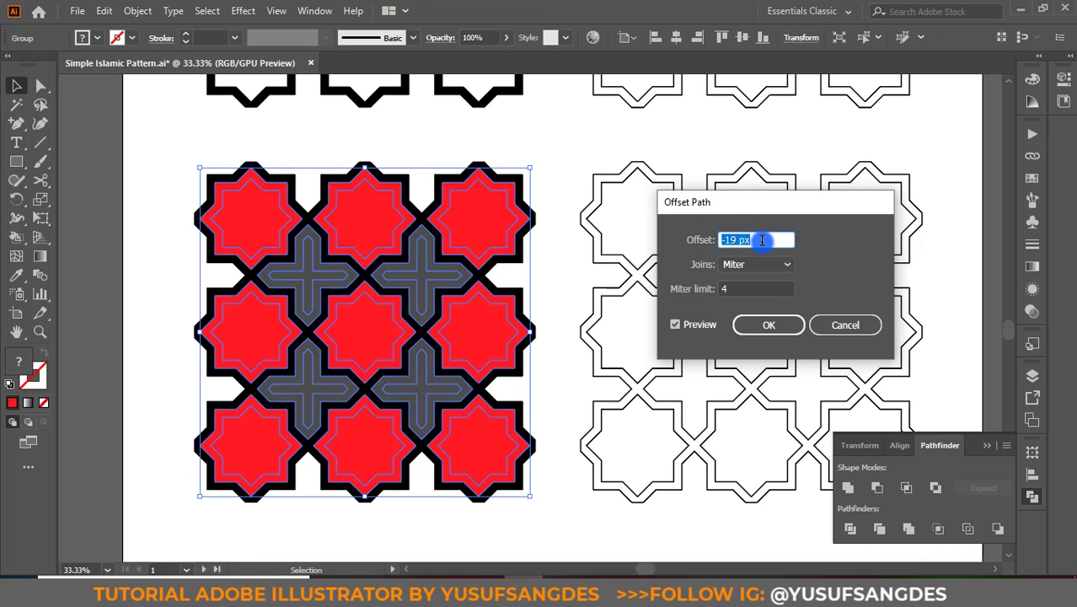
{"action": "key", "text": "Down"}
{"action": "key", "text": "Down"}
{"action": "key", "text": "Down"}
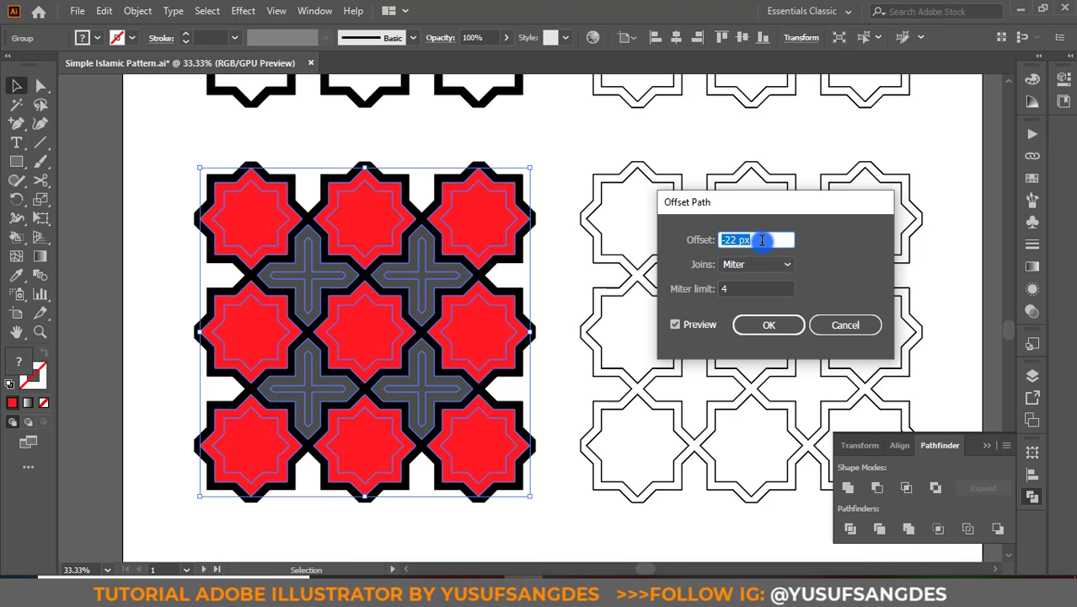
{"action": "left_click", "coordinate": [762, 326]}
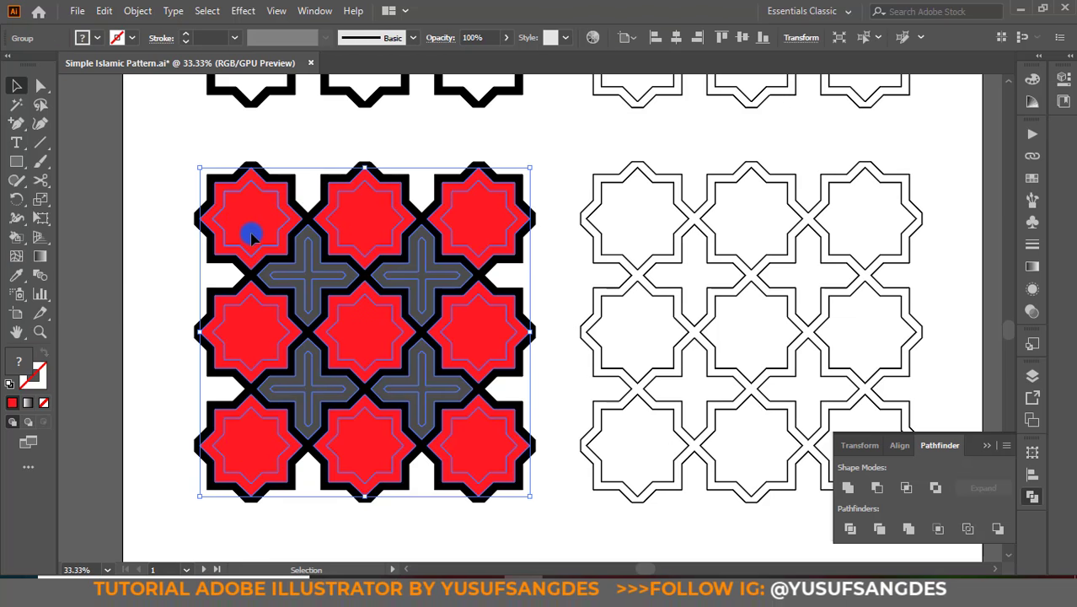
Step: Ungroup the red and gray fills together with their inset copies, undoing the test move
{"action": "left_click_drag", "start_coordinate": [250, 233], "coordinate": [280, 296]}
{"action": "key", "text": "ctrl+z"}
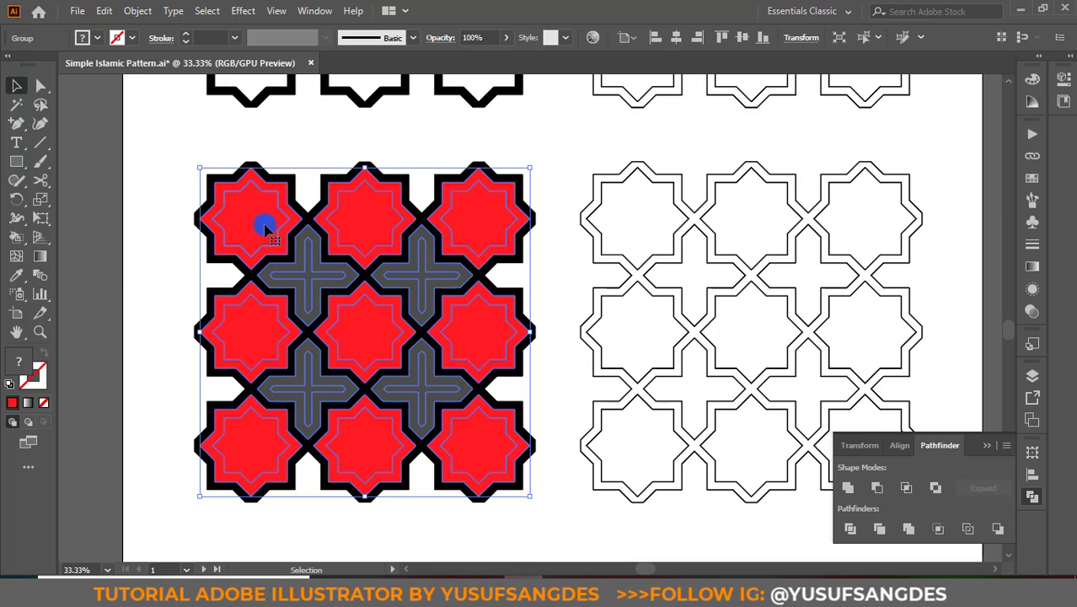
{"action": "right_click", "coordinate": [264, 227]}
{"action": "left_click", "coordinate": [293, 354]}
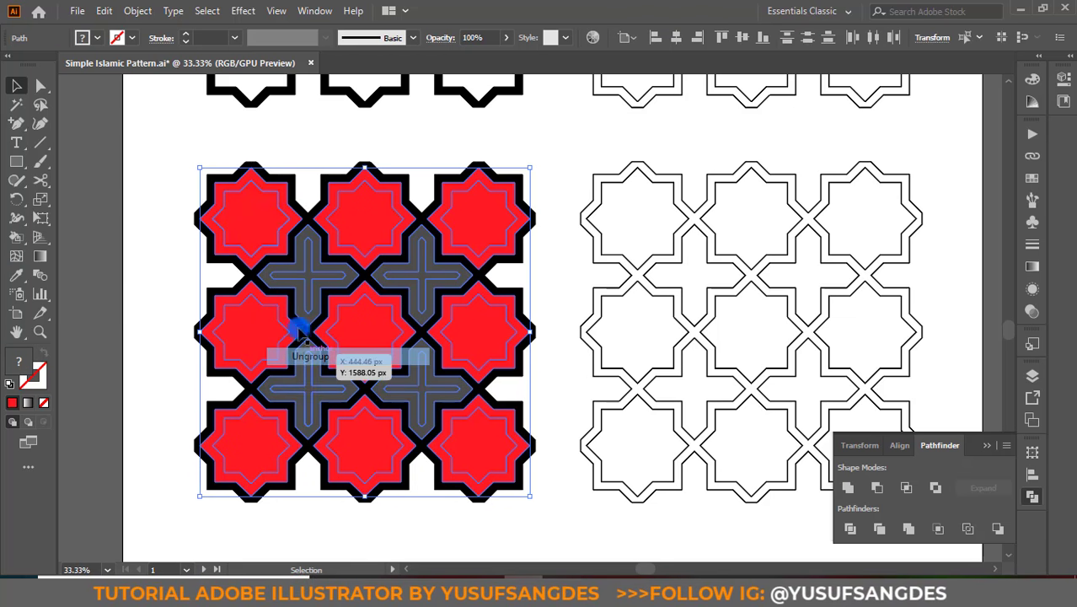
Step: Select all nine inset stars inside the red stars and fill them with the darker red CC000F
{"action": "right_click", "coordinate": [268, 206]}
{"action": "left_click", "coordinate": [162, 300]}
{"action": "left_click", "coordinate": [253, 205]}
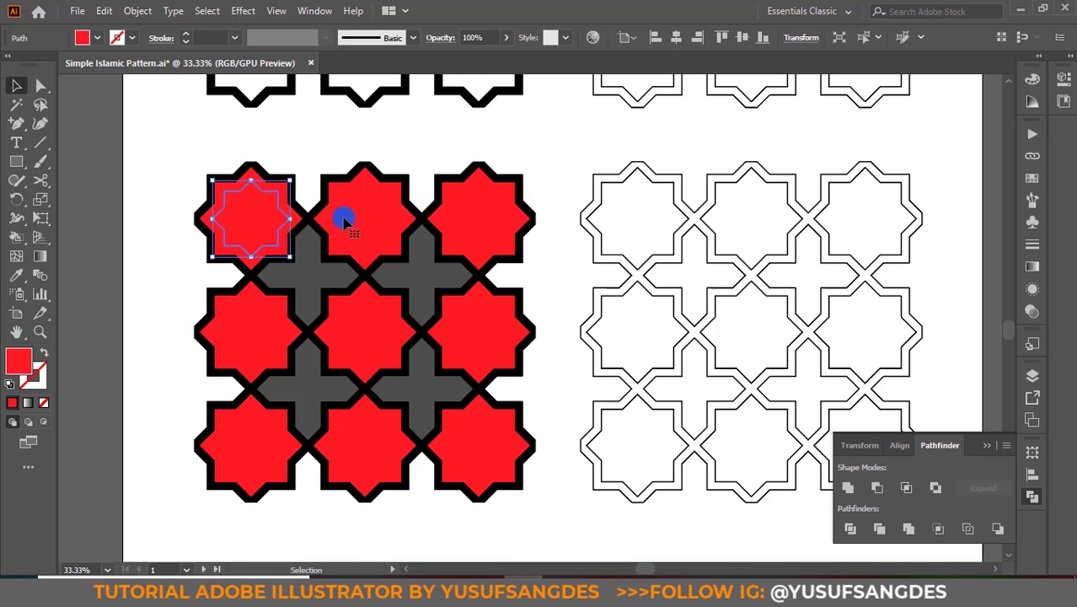
{"action": "left_click", "coordinate": [407, 214], "text": "shift"}
{"action": "left_click", "coordinate": [484, 315], "text": "shift"}
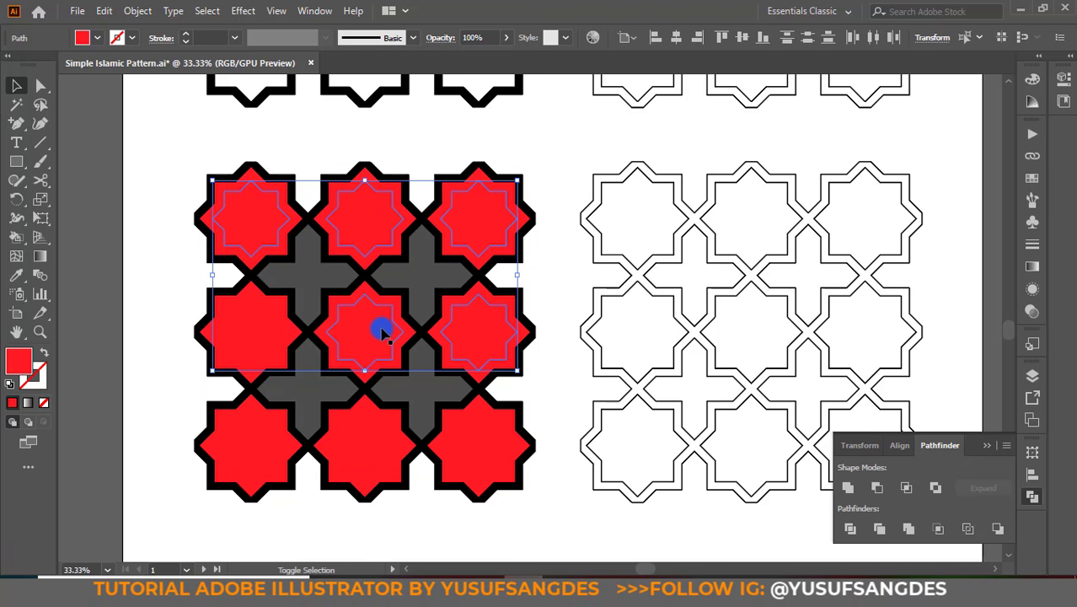
{"action": "left_click", "coordinate": [380, 330], "text": "shift"}
{"action": "left_click", "coordinate": [250, 339], "text": "shift"}
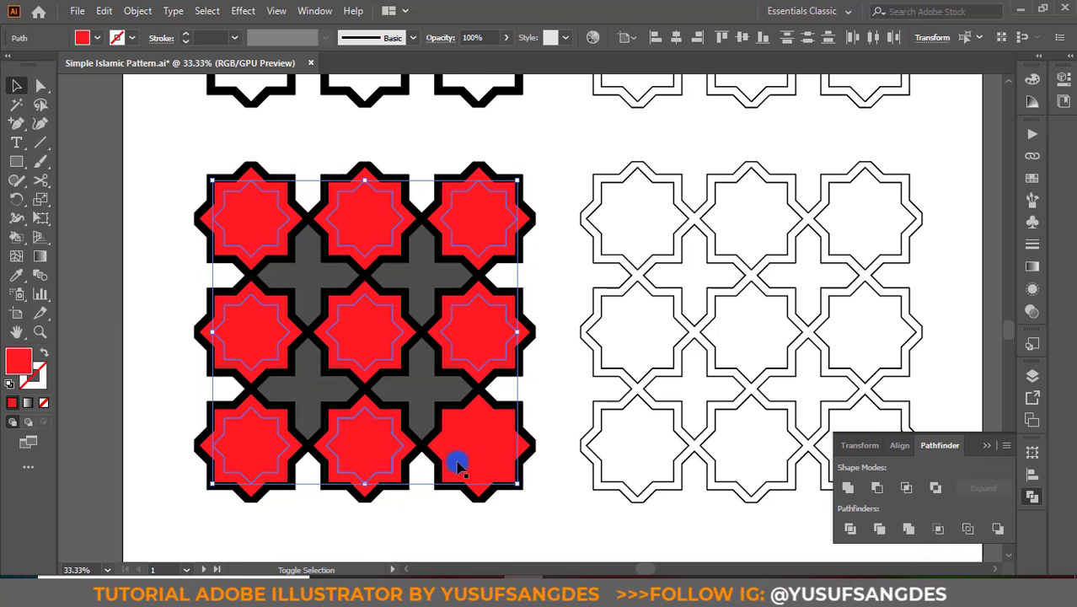
{"action": "double_click", "coordinate": [21, 358]}
{"action": "left_click_drag", "start_coordinate": [681, 352], "coordinate": [705, 343]}
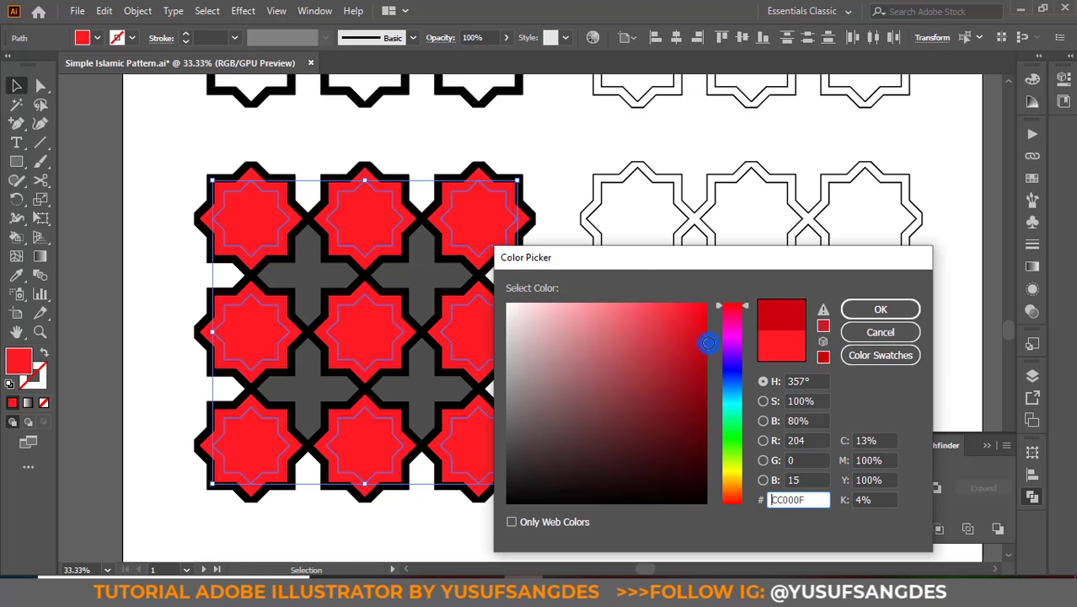
{"action": "left_click", "coordinate": [854, 313]}
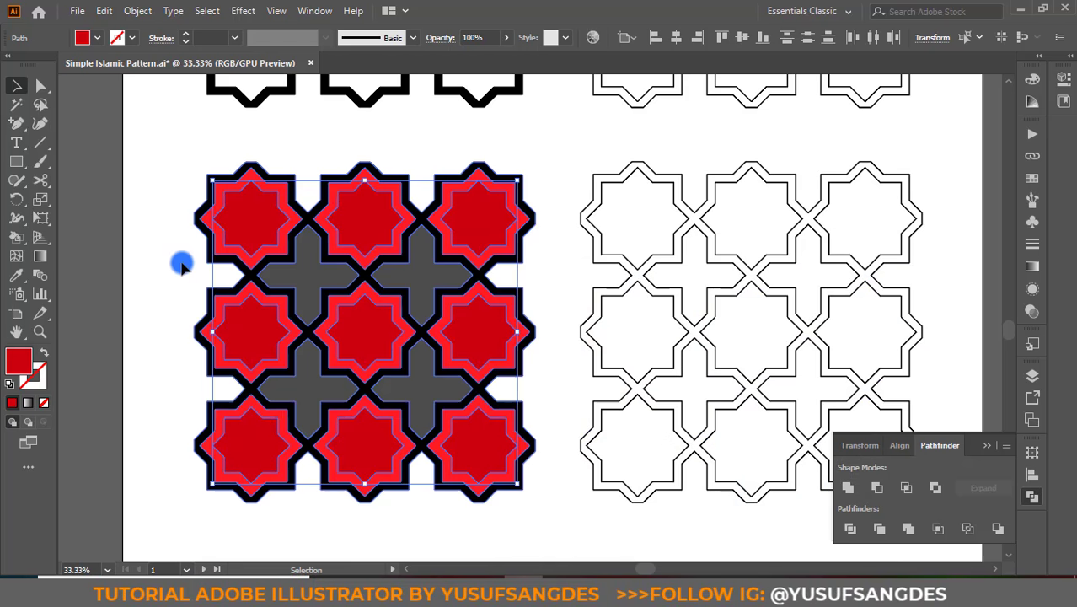
Step: Select the four inset crosses inside the dark gray crosses and fill them with light gray A3A3A3
{"action": "left_click", "coordinate": [97, 268]}
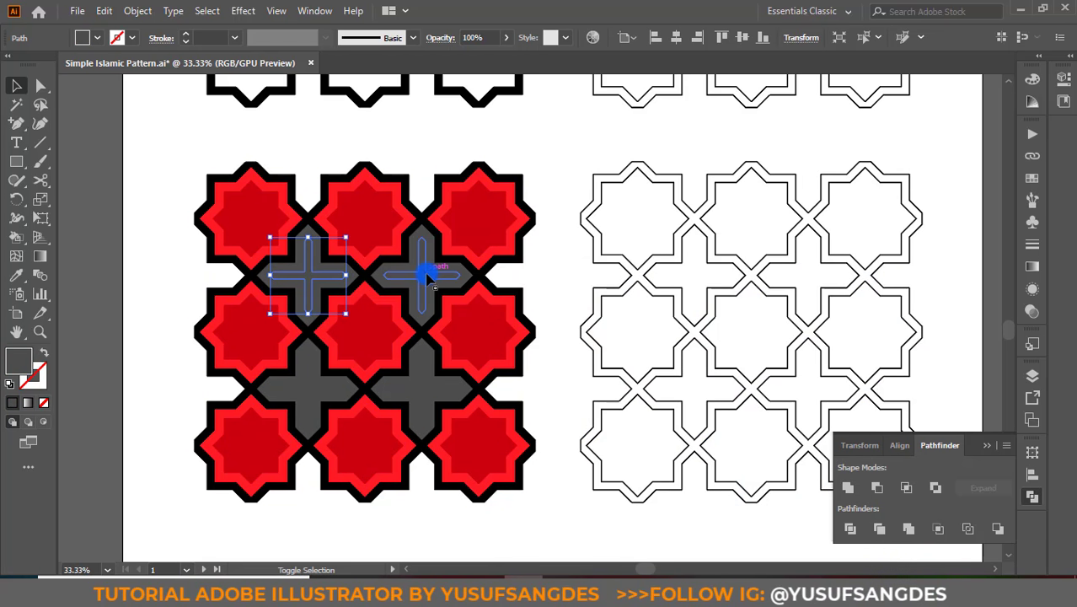
{"action": "left_click", "coordinate": [308, 379], "text": "shift"}
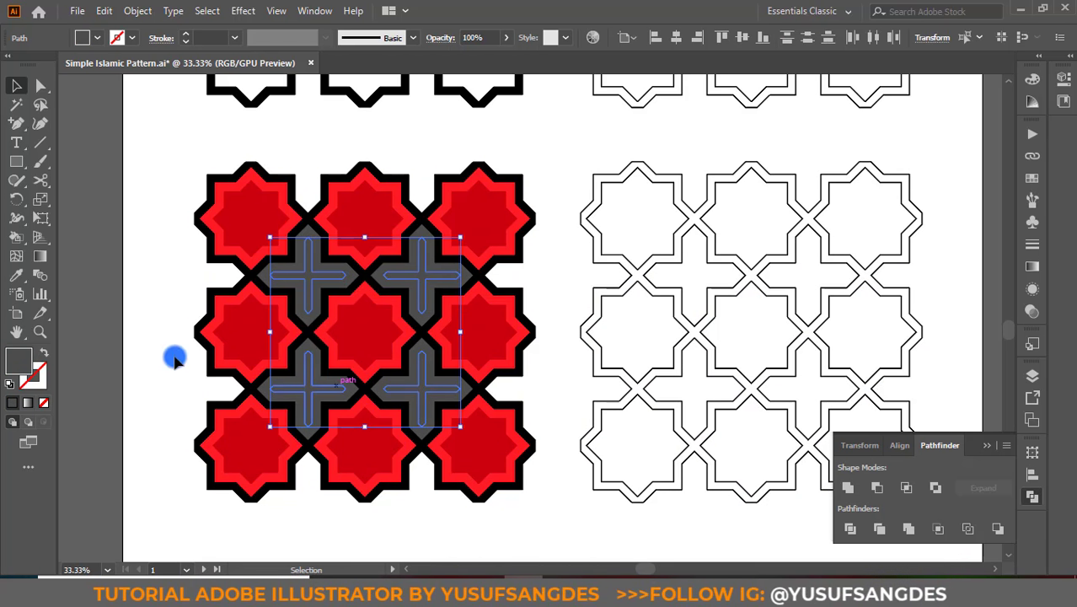
{"action": "left_click", "coordinate": [21, 361]}
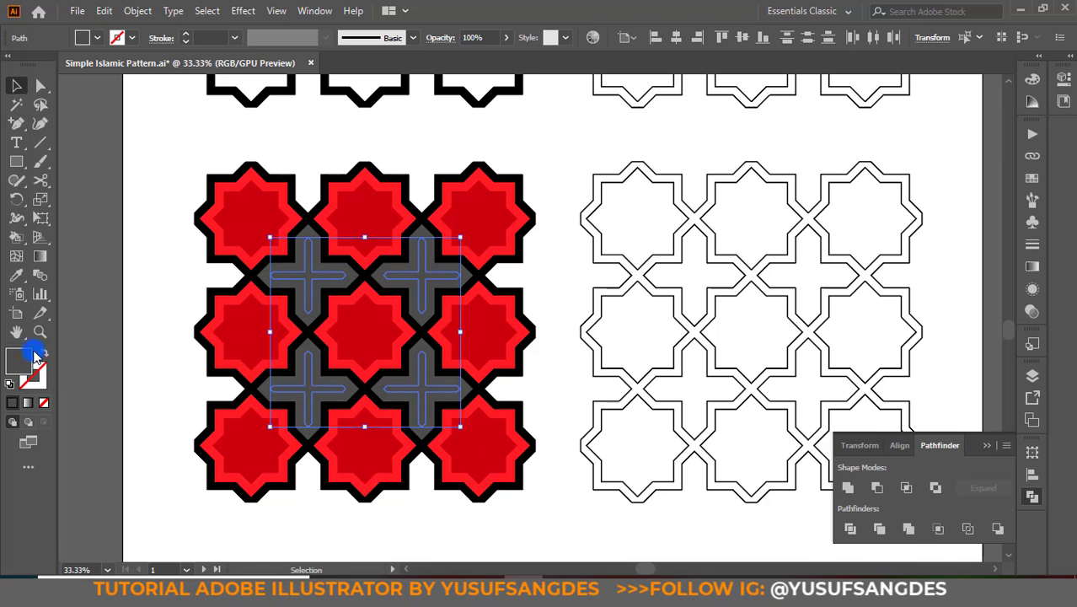
{"action": "double_click", "coordinate": [22, 360]}
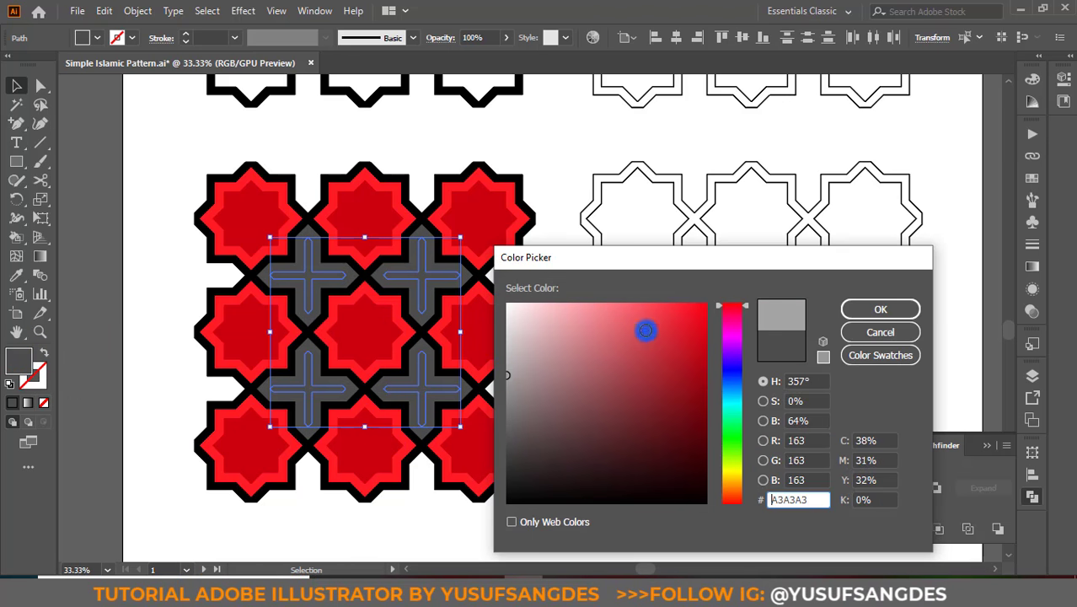
{"action": "left_click", "coordinate": [867, 316]}
{"action": "left_click", "coordinate": [97, 166]}
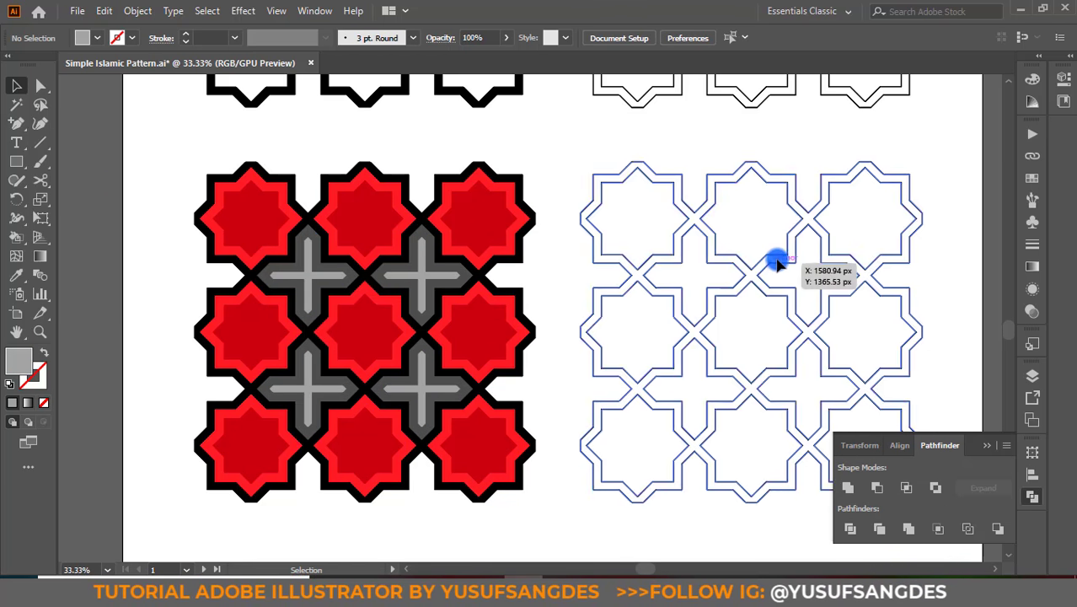
Step: Select all the dark red inset stars and light gray inset crosses and place a copy inside the neighbouring outlined grid
{"action": "left_click", "coordinate": [261, 218]}
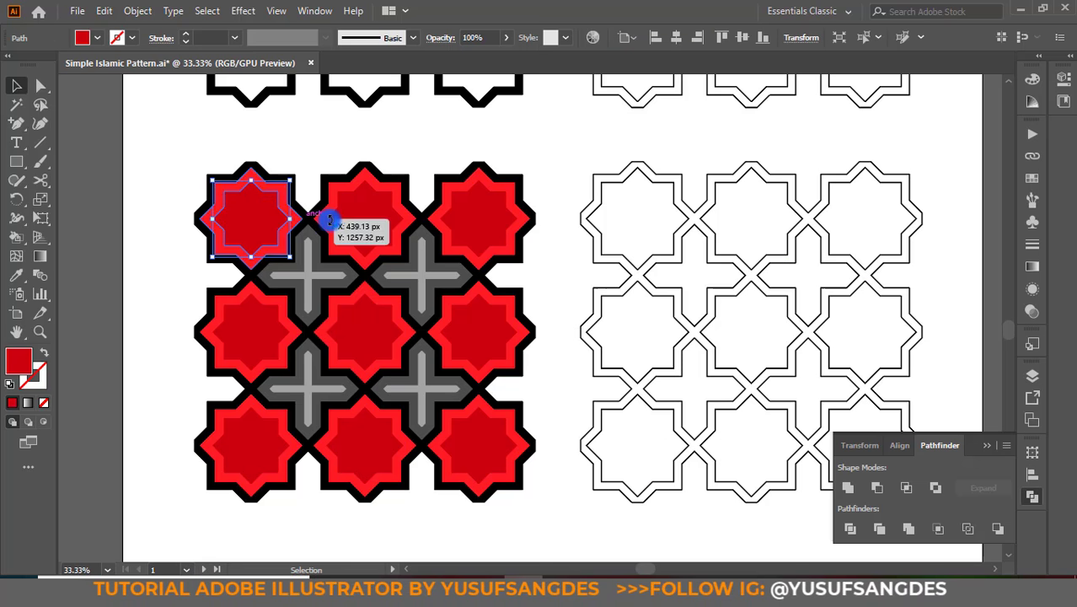
{"action": "left_click", "coordinate": [357, 221], "text": "shift"}
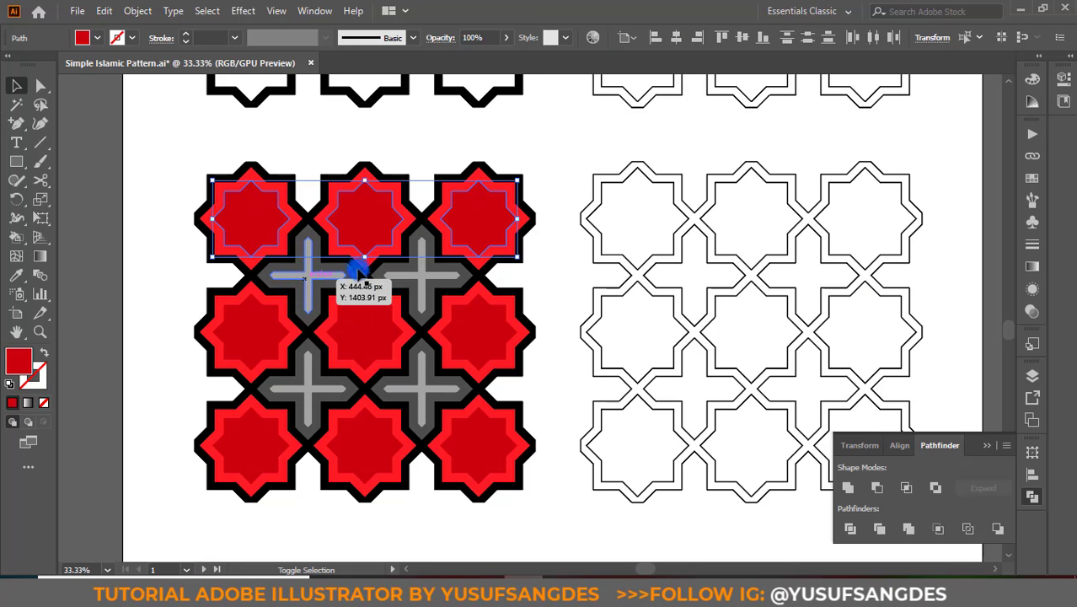
{"action": "left_click", "coordinate": [276, 329], "text": "shift"}
{"action": "left_click", "coordinate": [358, 335], "text": "shift"}
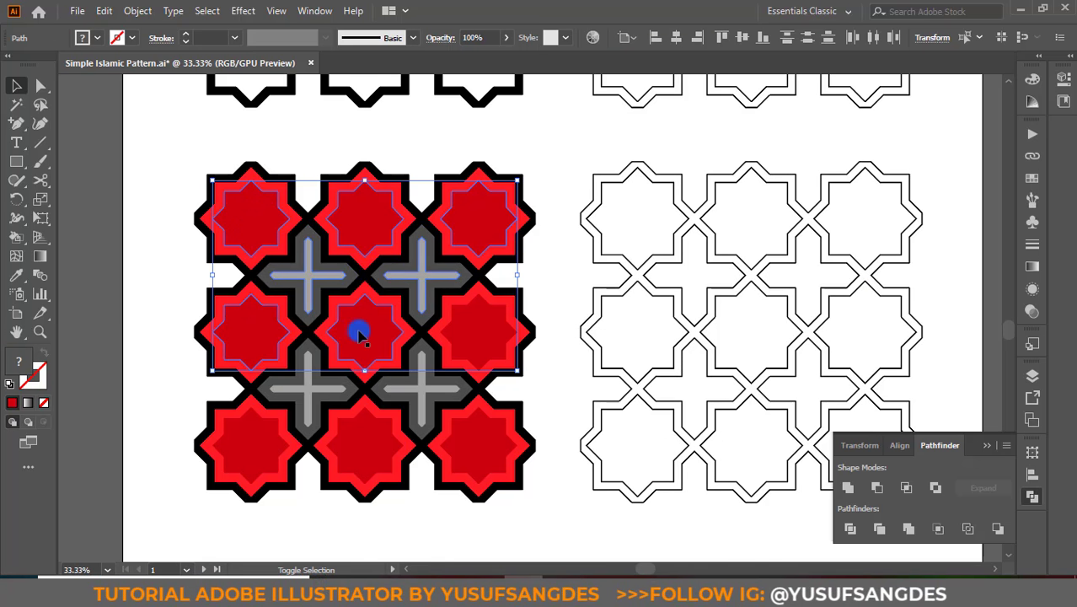
{"action": "left_click", "coordinate": [266, 440], "text": "shift"}
{"action": "left_click", "coordinate": [375, 456], "text": "shift"}
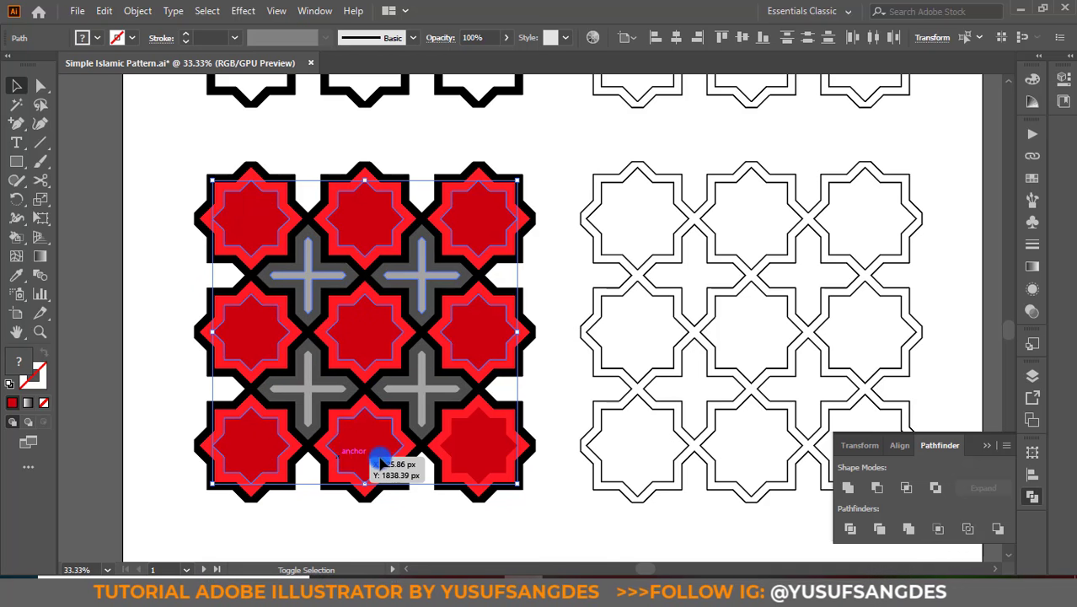
{"action": "left_click", "coordinate": [455, 452], "text": "shift"}
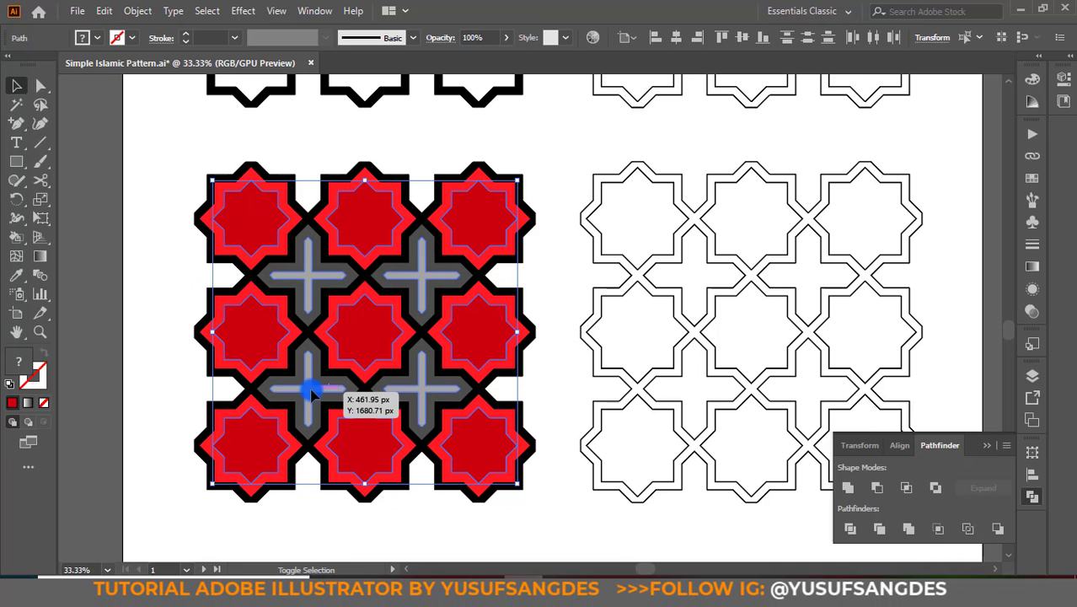
{"action": "left_click_drag", "start_coordinate": [334, 408], "coordinate": [696, 402]}
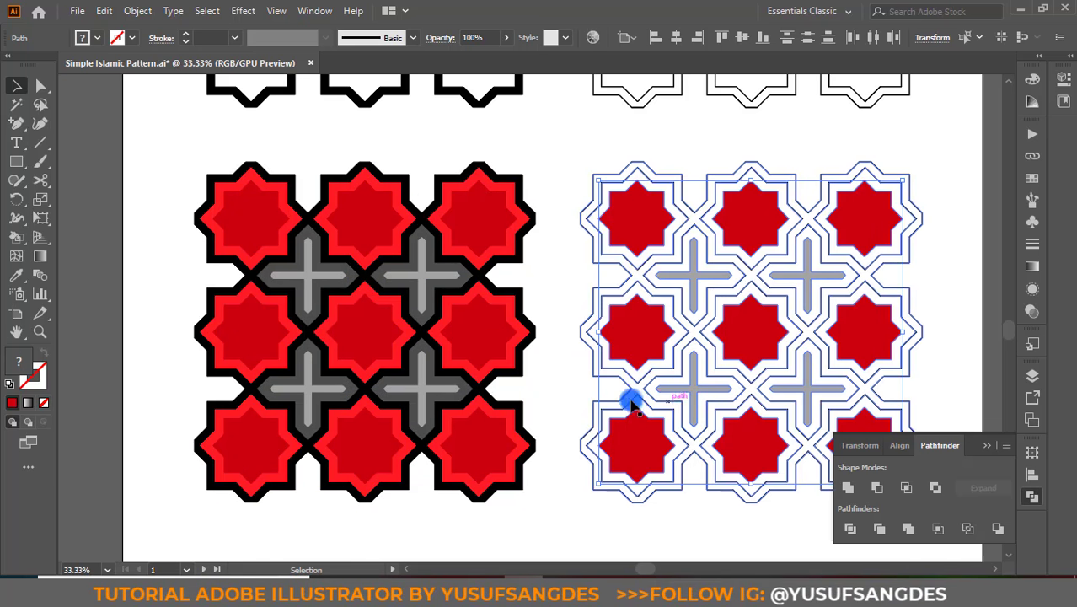
{"action": "left_click", "coordinate": [77, 319]}
Step: Select the nine copied stars inside the outlined grid and fill them with green 4FC13E
{"action": "left_click", "coordinate": [666, 217]}
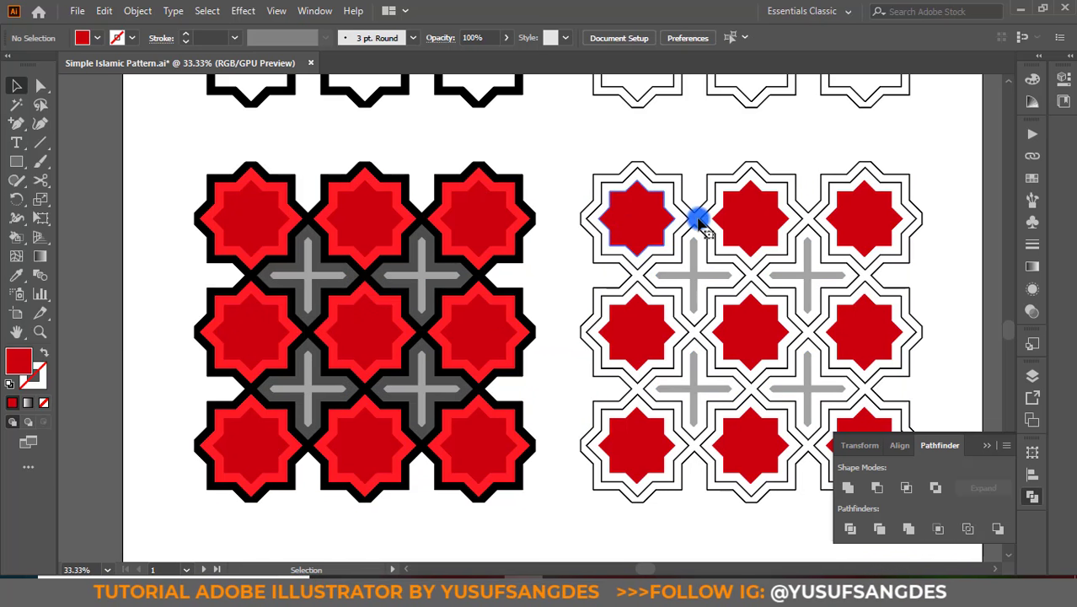
{"action": "left_click", "coordinate": [766, 217], "text": "shift"}
{"action": "left_click", "coordinate": [754, 334], "text": "shift"}
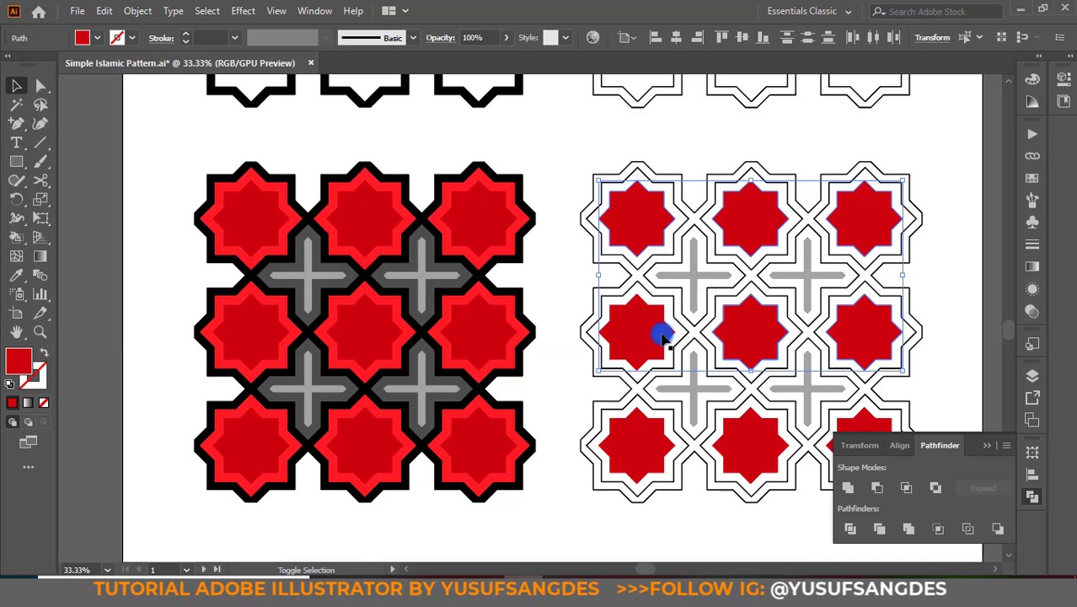
{"action": "left_click", "coordinate": [632, 339], "text": "shift"}
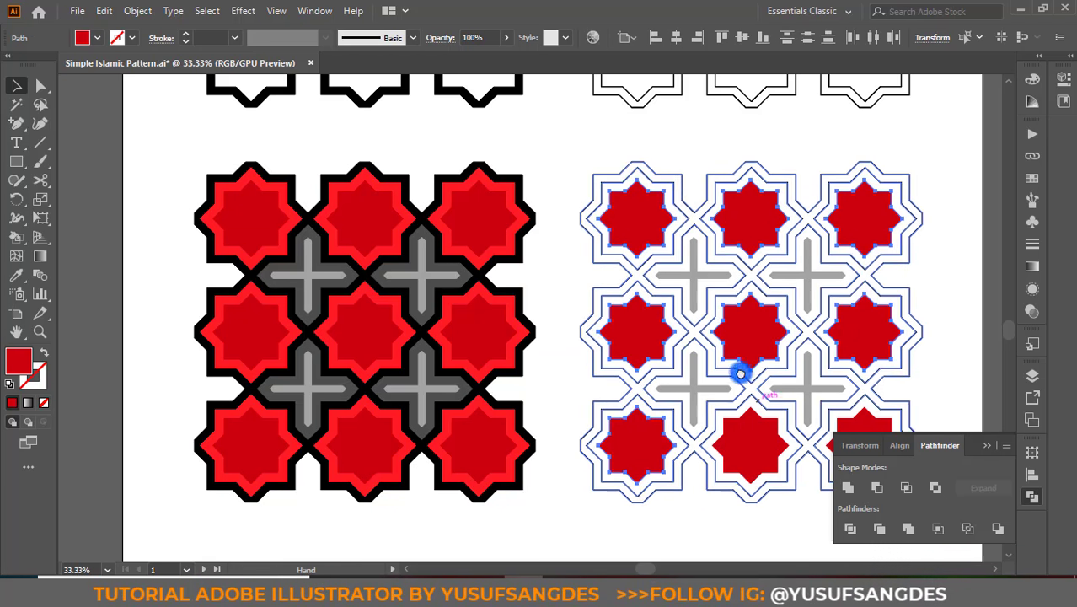
{"action": "left_click_drag", "start_coordinate": [740, 374], "coordinate": [551, 324]}
{"action": "left_click", "coordinate": [555, 396], "text": "shift"}
{"action": "left_click", "coordinate": [683, 399], "text": "shift"}
{"action": "left_click", "coordinate": [124, 346], "text": "shift"}
{"action": "left_click", "coordinate": [24, 360]}
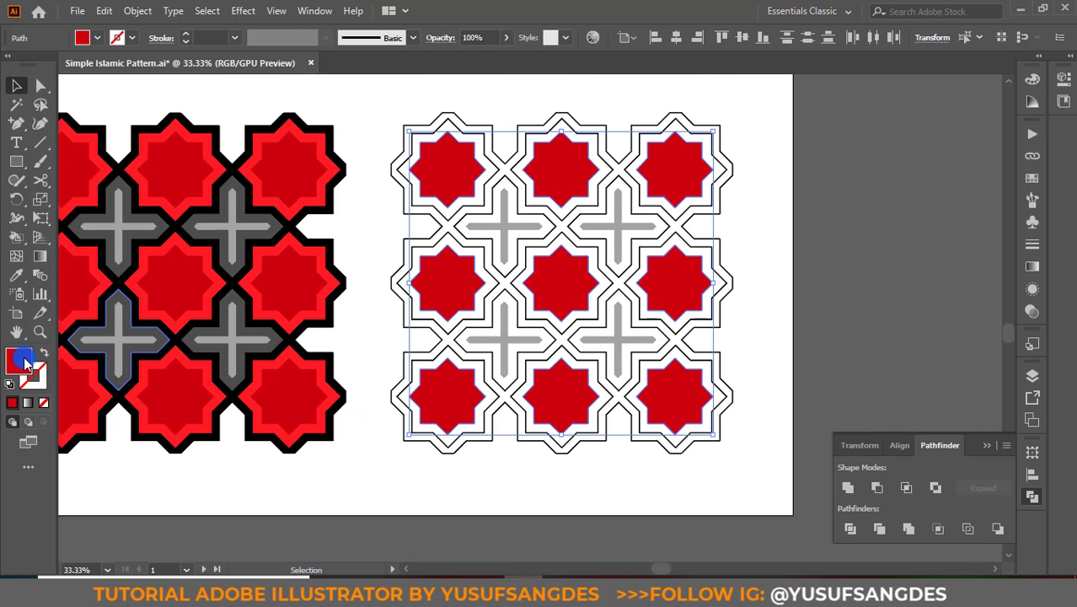
{"action": "double_click", "coordinate": [24, 361]}
{"action": "left_click", "coordinate": [731, 442]}
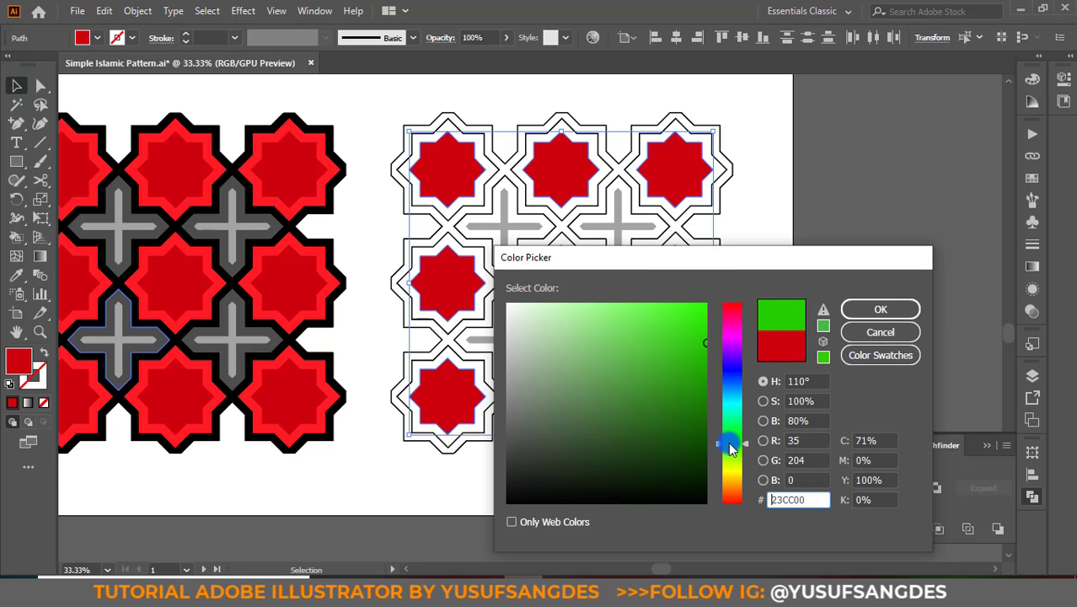
{"action": "left_click", "coordinate": [658, 336]}
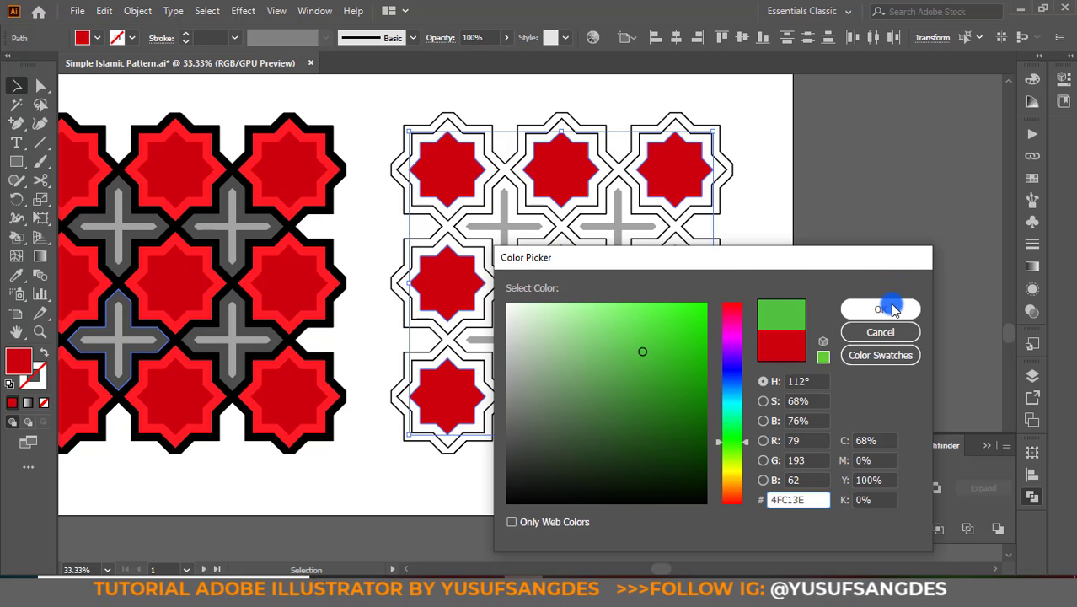
{"action": "left_click", "coordinate": [880, 309]}
{"action": "left_click", "coordinate": [848, 231]}
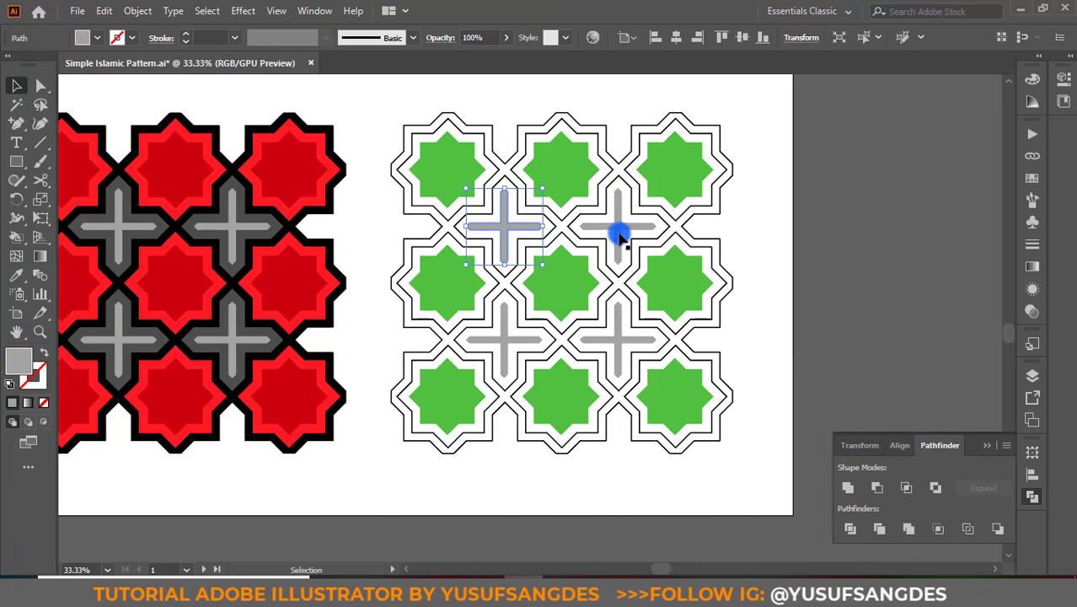
Step: Select the four copied crosses inside the outlined grid and fill them with a bright amber yellow
{"action": "left_click", "coordinate": [512, 333], "text": "shift"}
{"action": "left_click", "coordinate": [607, 341], "text": "shift"}
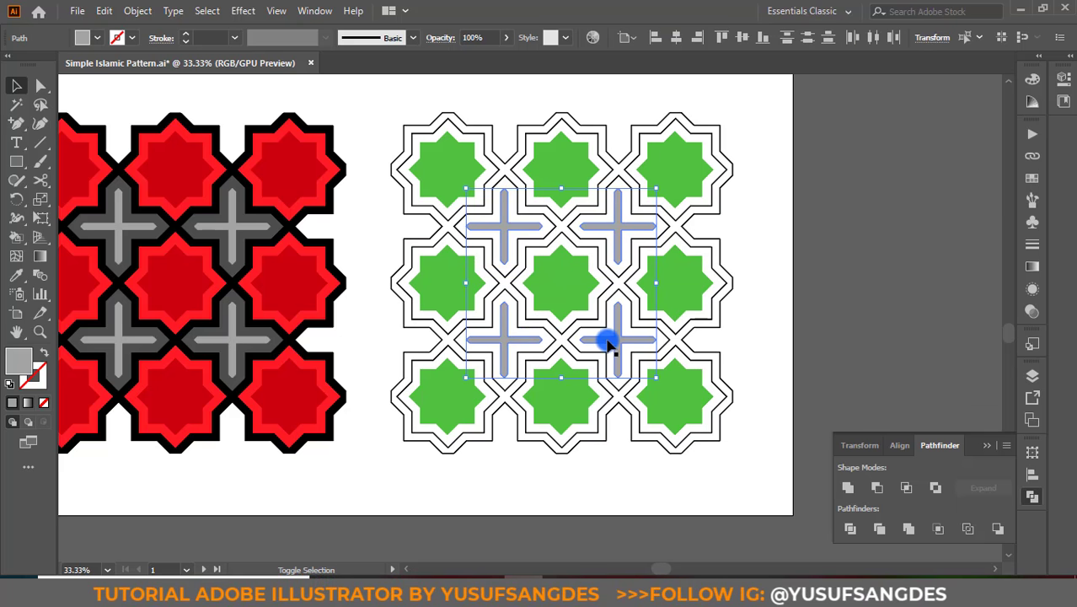
{"action": "double_click", "coordinate": [24, 360]}
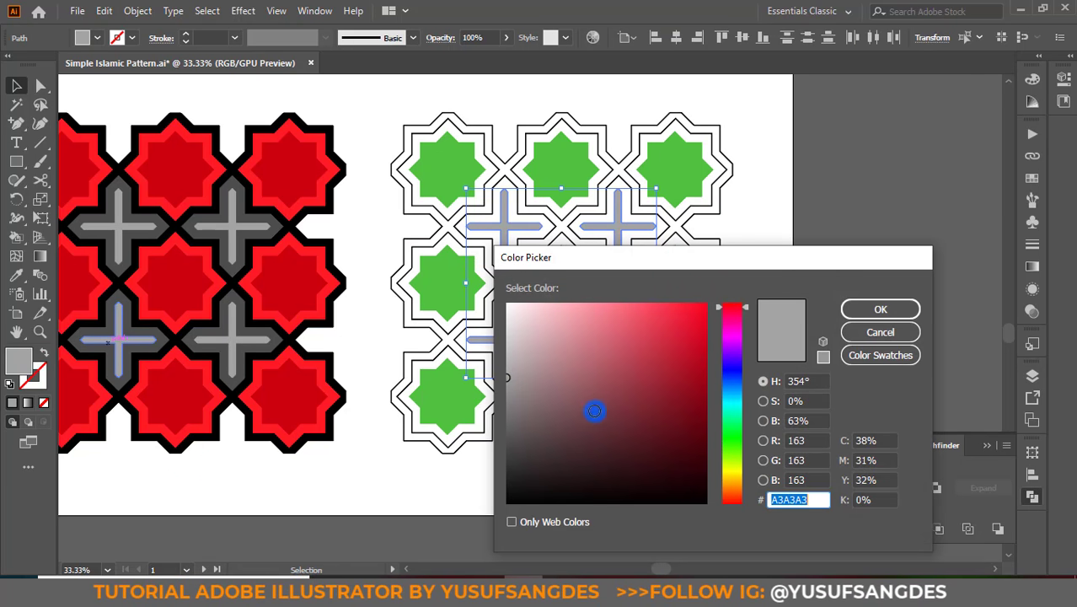
{"action": "left_click", "coordinate": [732, 479]}
{"action": "left_click", "coordinate": [697, 314]}
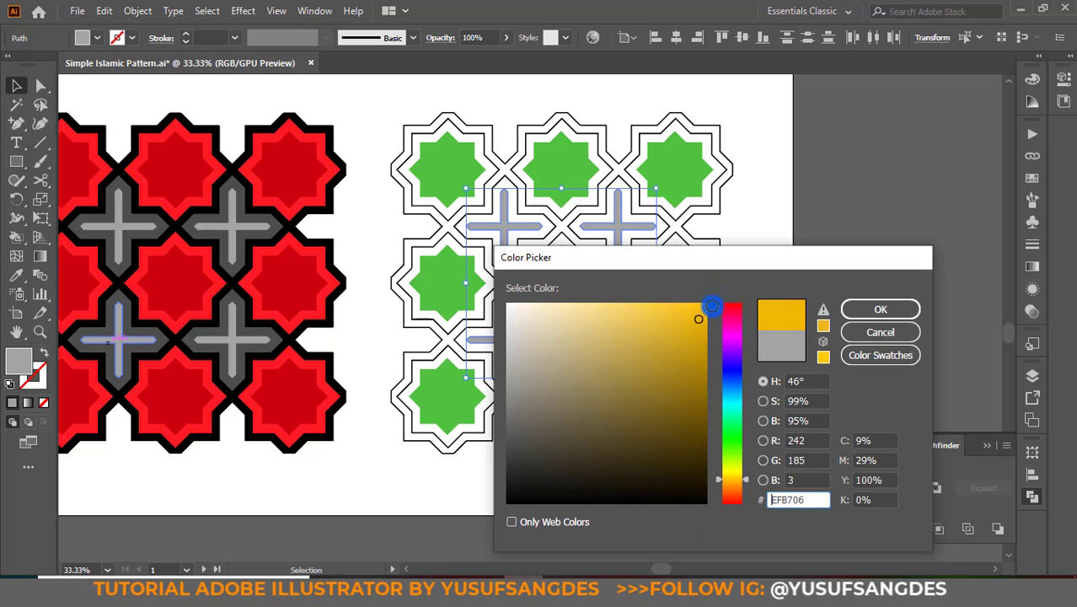
{"action": "left_click", "coordinate": [891, 312]}
{"action": "left_click", "coordinate": [857, 278]}
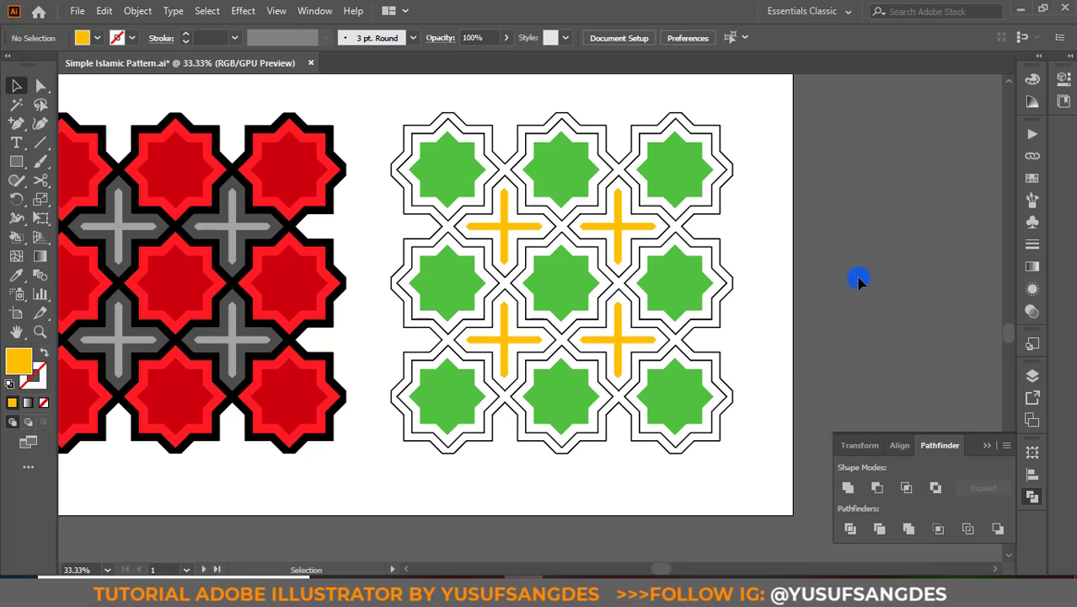
Step: Change the stroke color of the outlined grid around the green stars to gold E0B707
{"action": "left_click", "coordinate": [706, 242]}
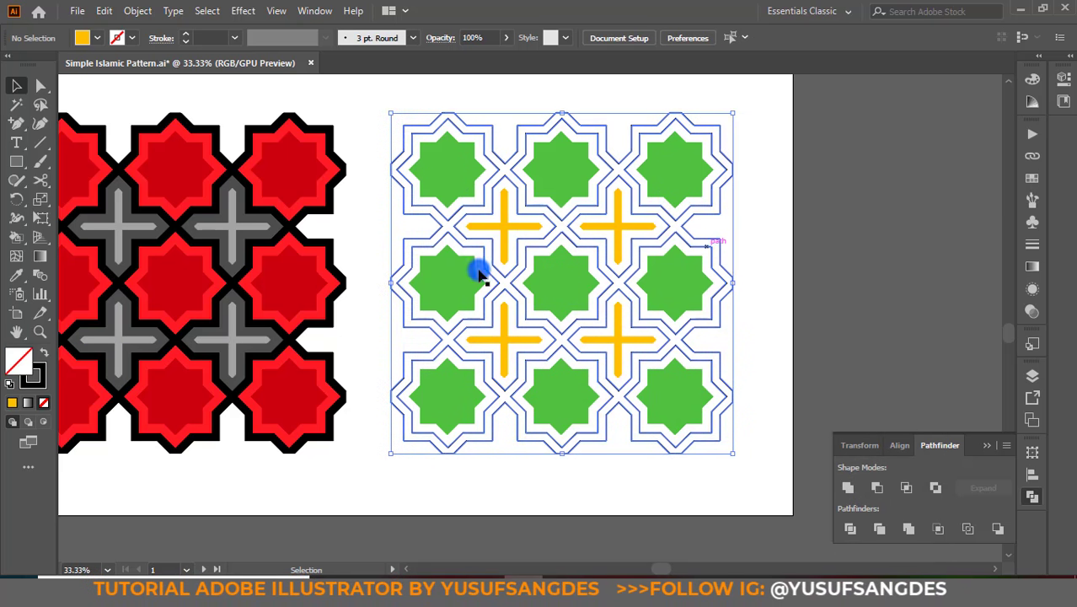
{"action": "double_click", "coordinate": [38, 379]}
{"action": "left_click_drag", "start_coordinate": [729, 490], "coordinate": [729, 478]}
{"action": "left_click", "coordinate": [879, 308]}
{"action": "left_click", "coordinate": [860, 267]}
Step: Review the four pattern variations together and examine the Ramadan greeting design that uses the star pattern
{"action": "scroll", "coordinate": [876, 345], "scroll_direction": "up", "scroll_amount": 1}
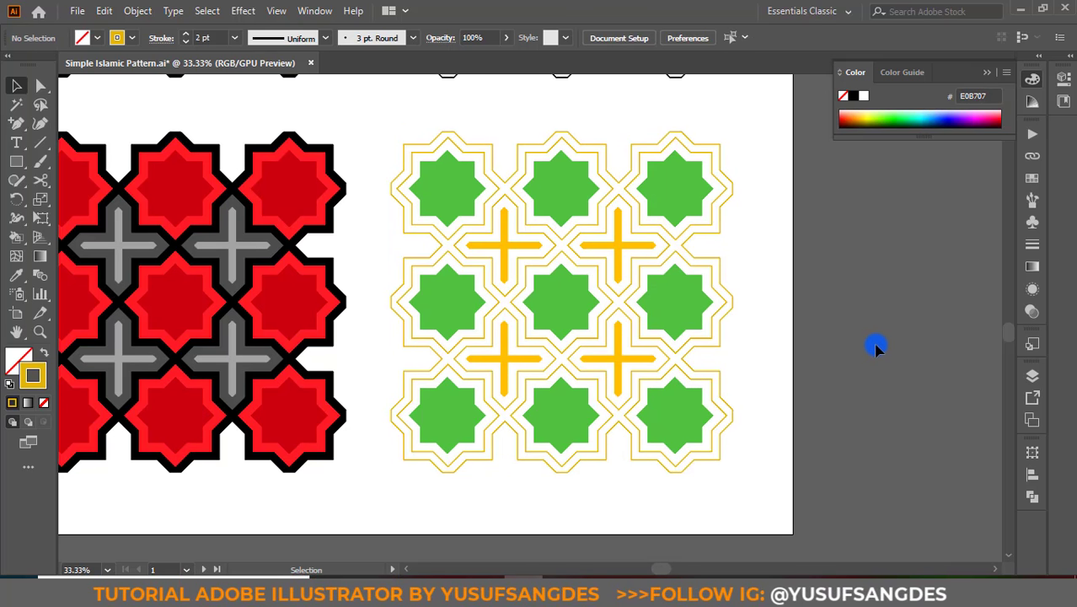
{"action": "scroll", "coordinate": [876, 347], "scroll_direction": "down", "scroll_amount": 1}
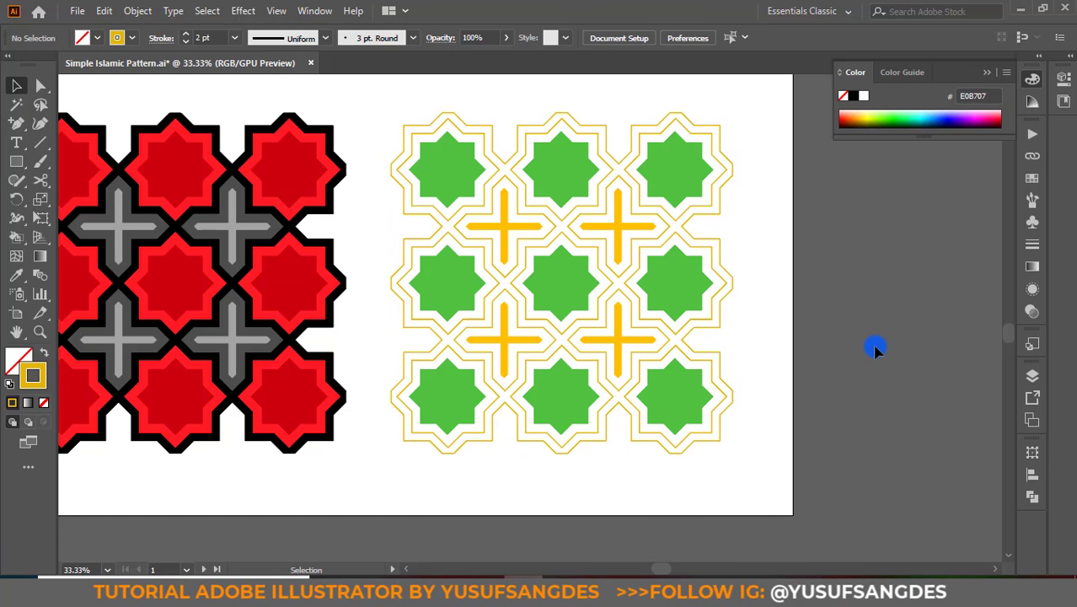
{"action": "key", "text": "ctrl+minus"}
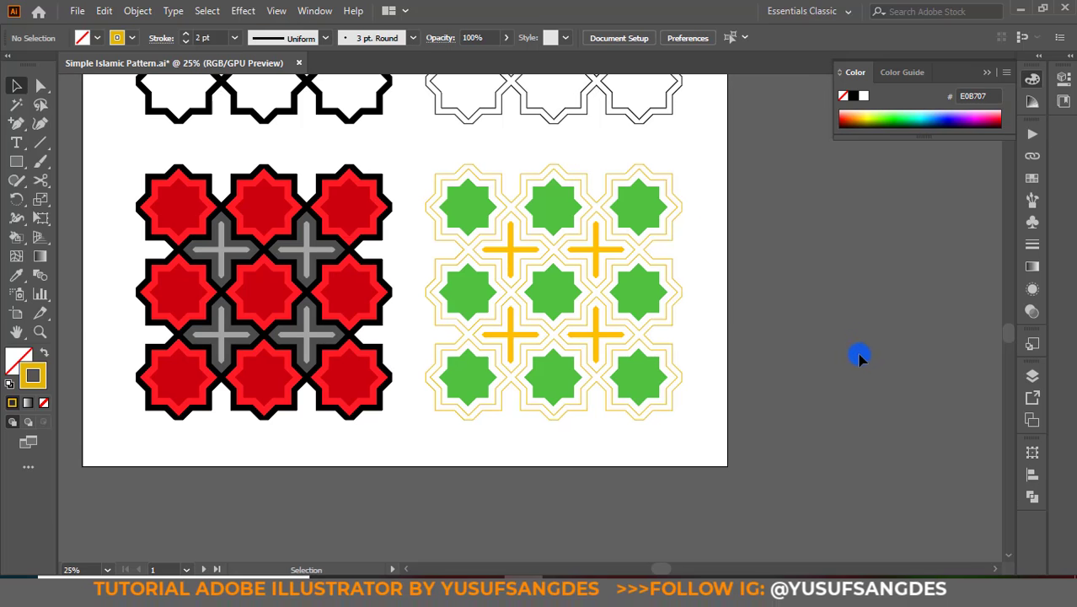
{"action": "key", "text": "ctrl+minus"}
{"action": "scroll", "coordinate": [746, 358], "scroll_direction": "up", "scroll_amount": 4}
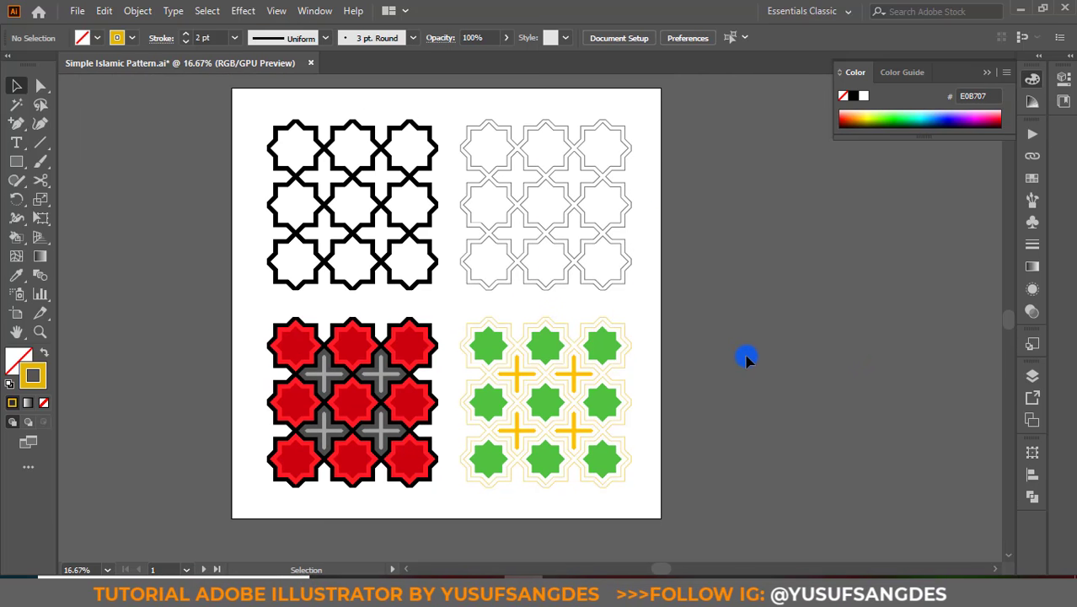
{"action": "left_click_drag", "start_coordinate": [666, 312], "coordinate": [712, 317]}
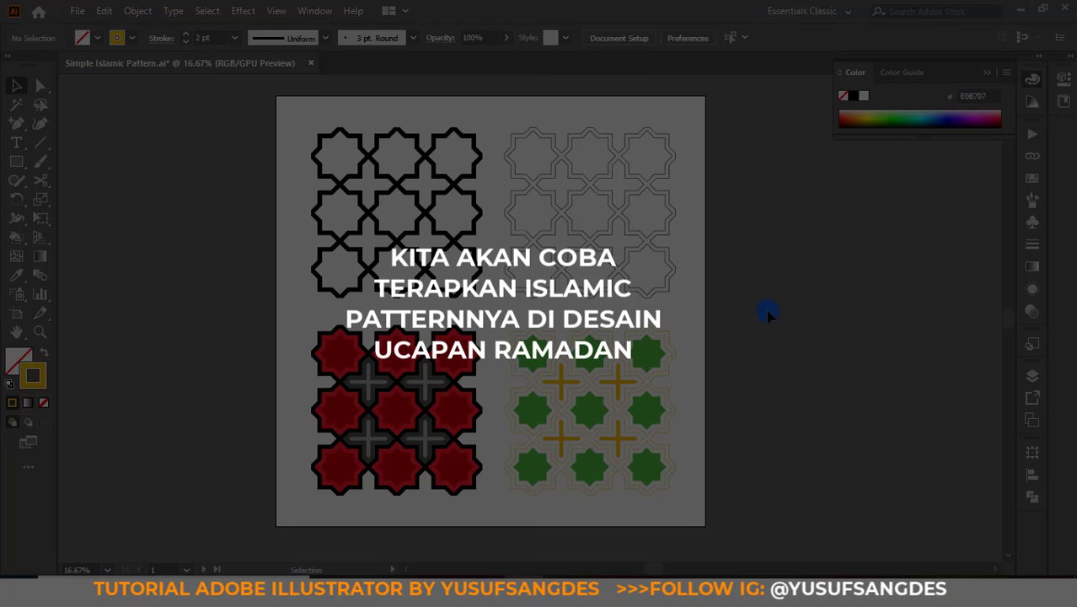
{"action": "left_click_drag", "start_coordinate": [805, 303], "coordinate": [696, 313]}
{"action": "left_click_drag", "start_coordinate": [697, 312], "coordinate": [601, 294]}
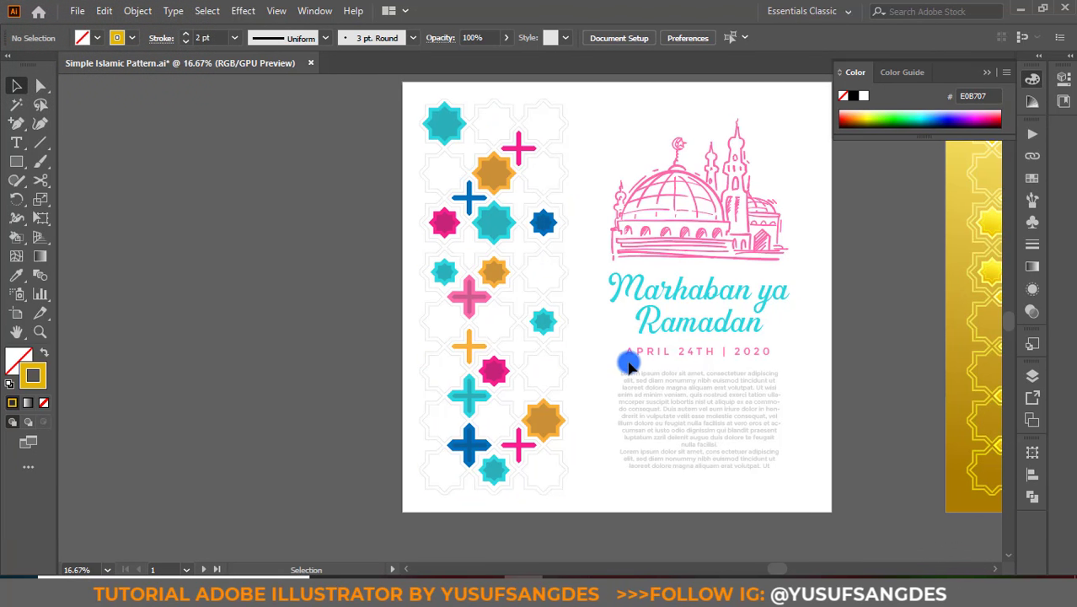
{"action": "key", "text": "ctrl+plus"}
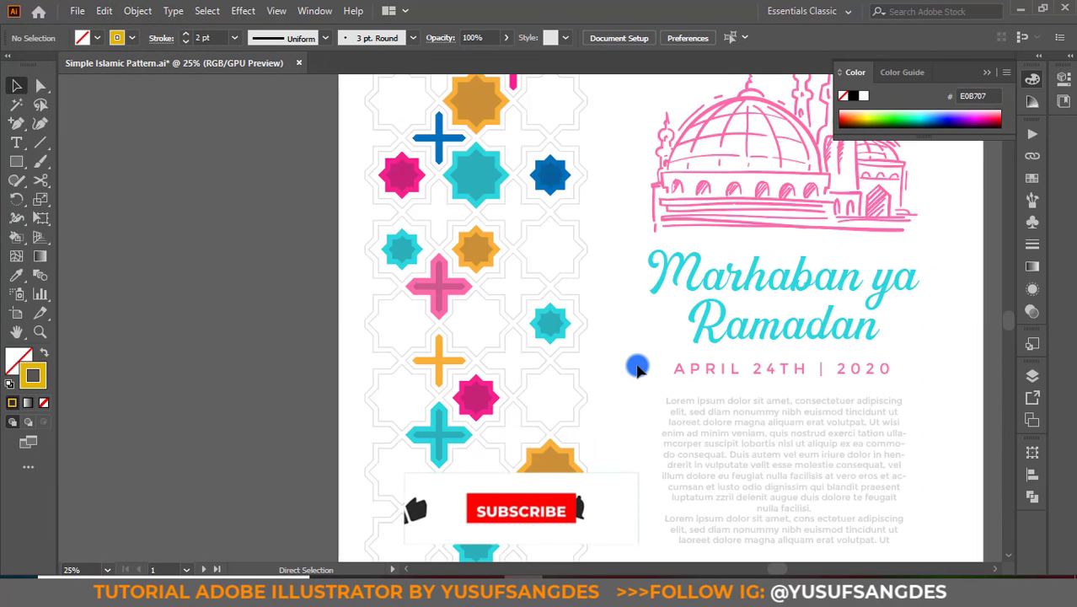
Step: Examine the white Marhaban ya Ramadan design, comparing its randomly colored stars and crosses with the greeting layout
{"action": "scroll", "coordinate": [634, 367], "scroll_direction": "up", "scroll_amount": 4}
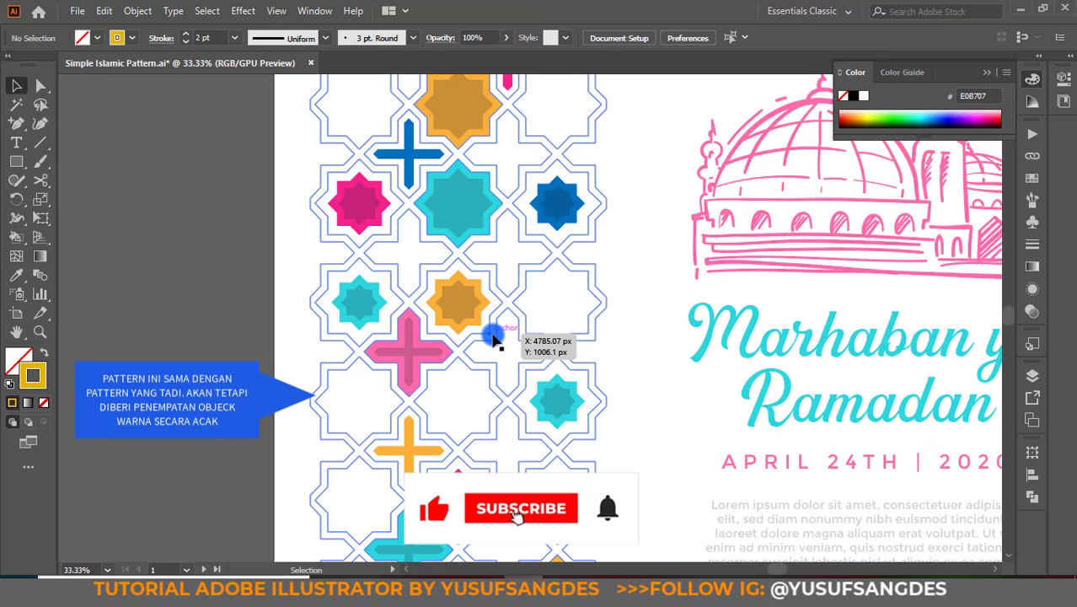
{"action": "scroll", "coordinate": [427, 150], "scroll_direction": "up", "scroll_amount": 2}
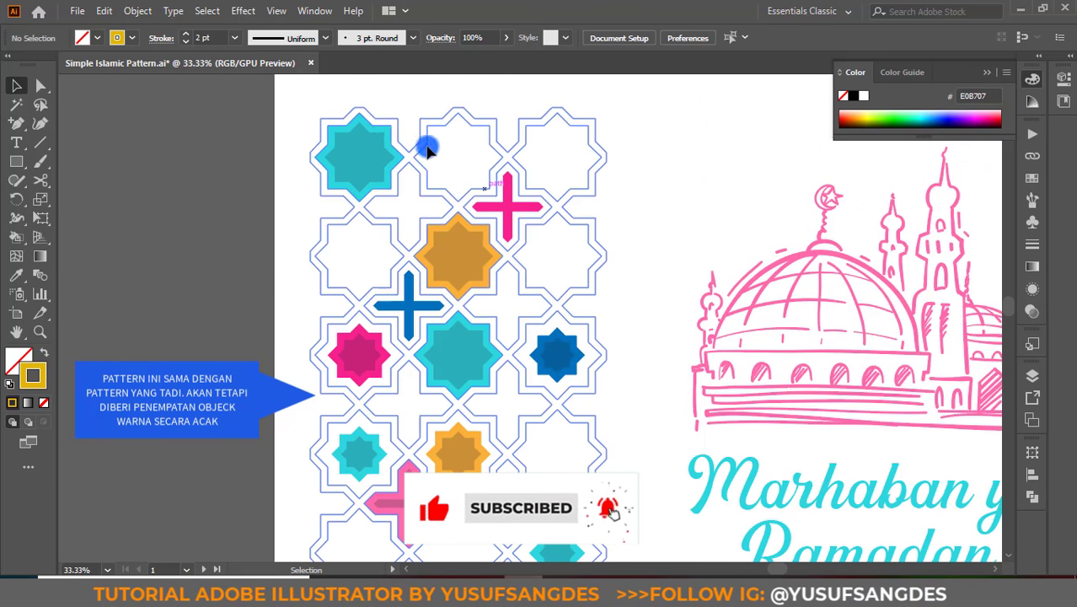
{"action": "scroll", "coordinate": [502, 223], "scroll_direction": "down", "scroll_amount": 6}
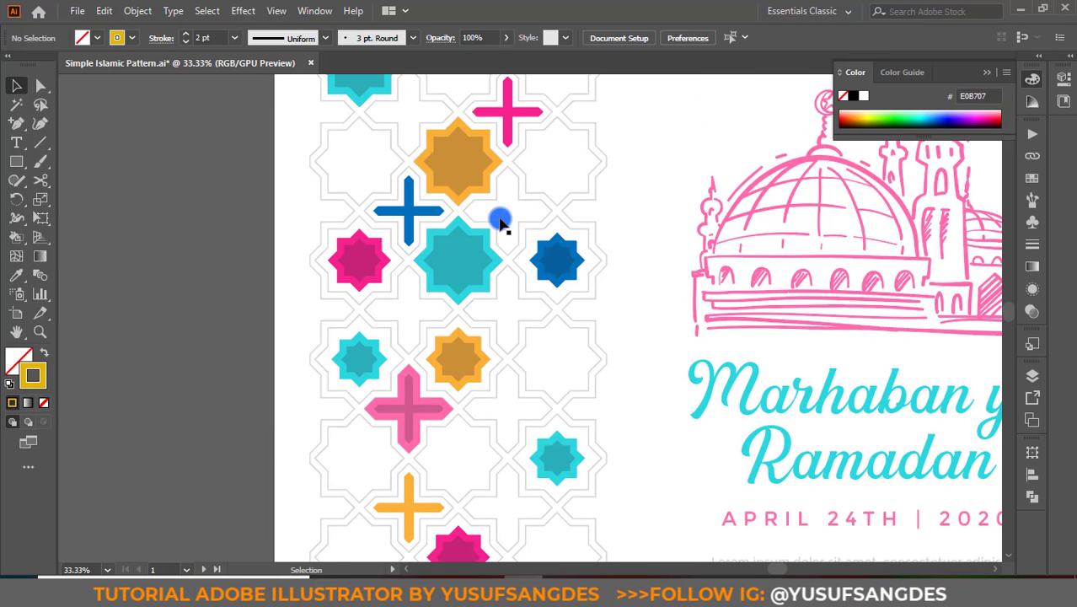
{"action": "scroll", "coordinate": [501, 222], "scroll_direction": "down", "scroll_amount": 5}
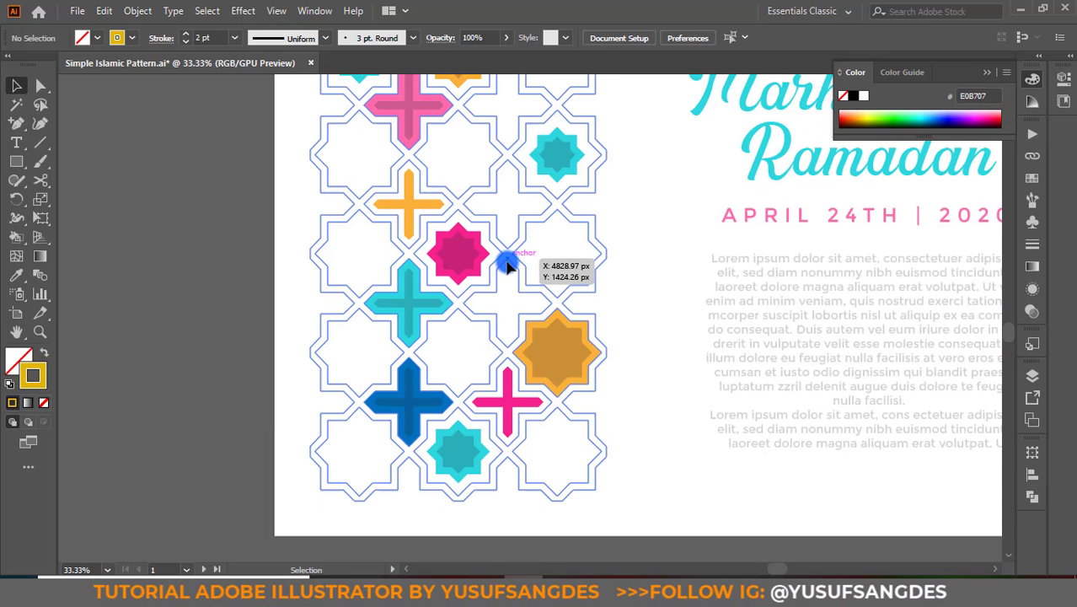
{"action": "key", "text": "ctrl+minus"}
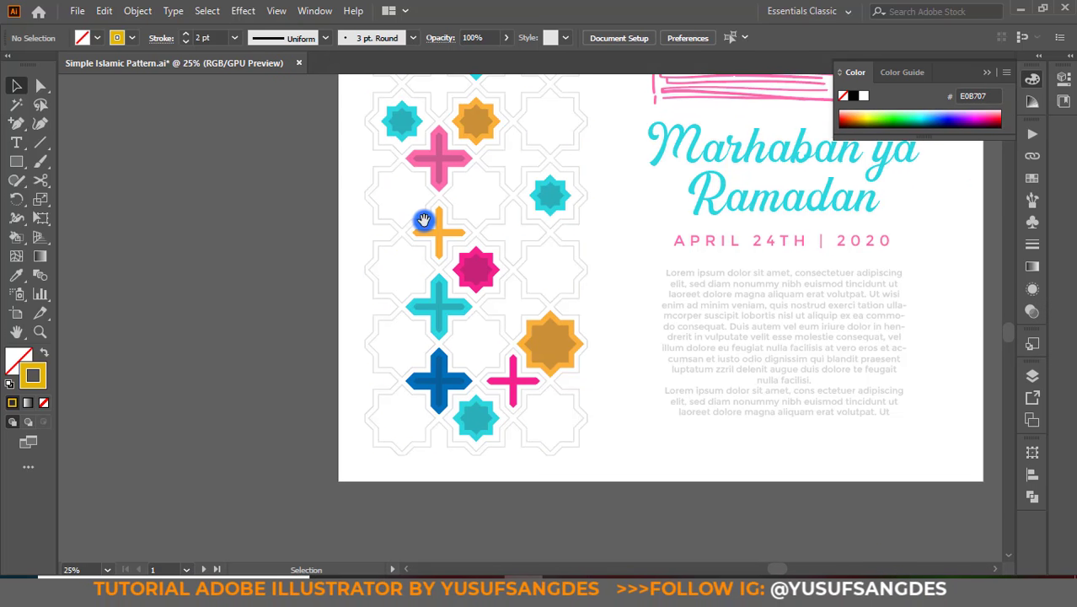
{"action": "left_click_drag", "start_coordinate": [669, 241], "coordinate": [417, 414]}
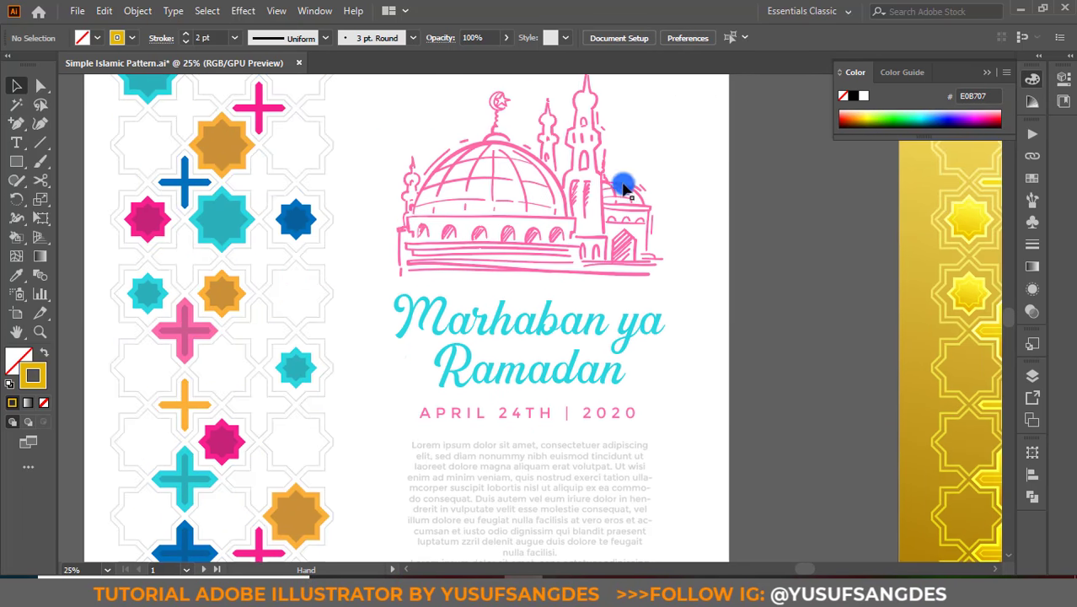
{"action": "scroll", "coordinate": [589, 381], "scroll_direction": "down", "scroll_amount": 1}
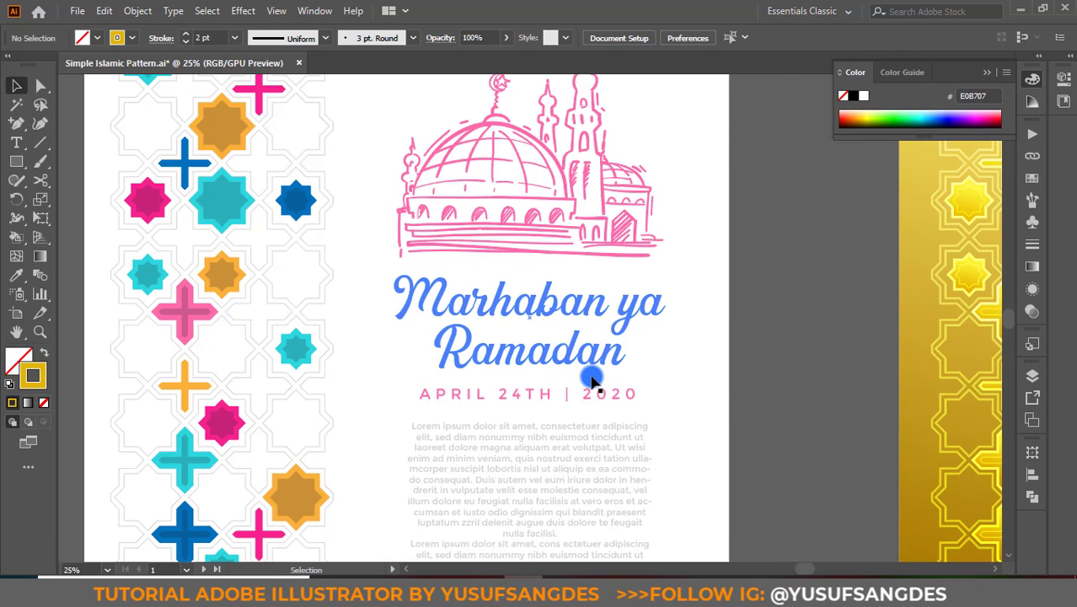
{"action": "left_click", "coordinate": [591, 380]}
{"action": "key", "text": "ctrl+minus"}
{"action": "left_click", "coordinate": [733, 361]}
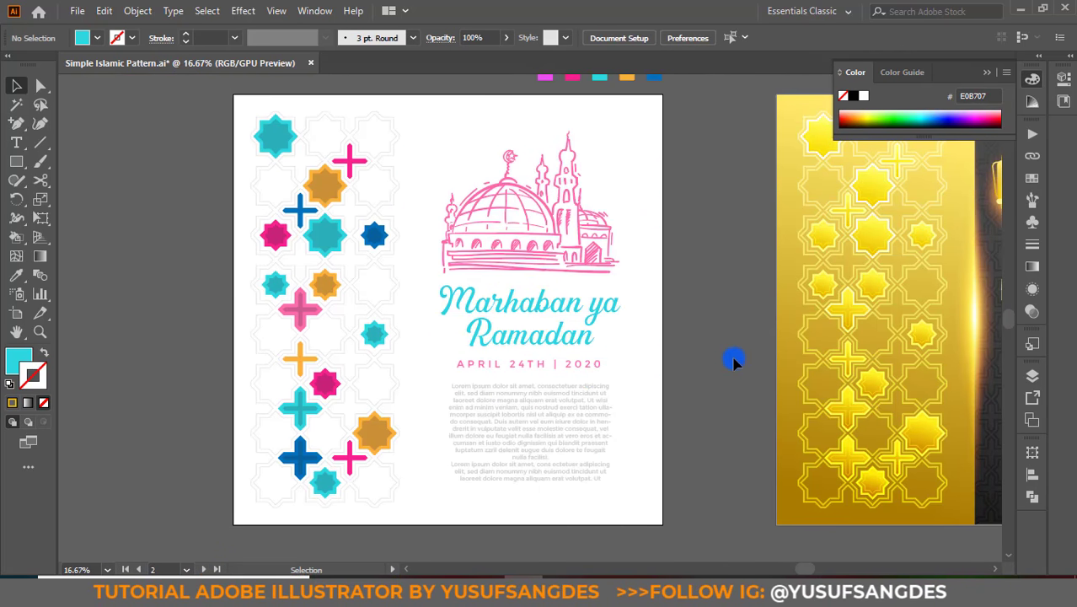
Step: Examine the gold and black Happy Ramadan Kareem design and the star pattern on its gold panel
{"action": "left_click_drag", "start_coordinate": [733, 357], "coordinate": [598, 336]}
{"action": "left_click_drag", "start_coordinate": [714, 312], "coordinate": [502, 341]}
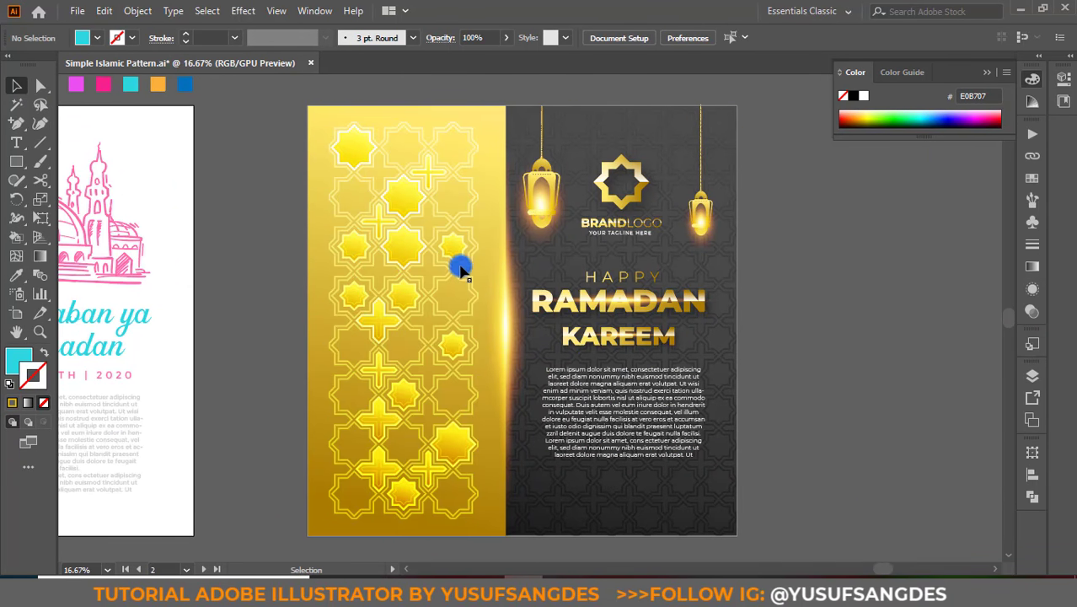
{"action": "key", "text": "ctrl+plus"}
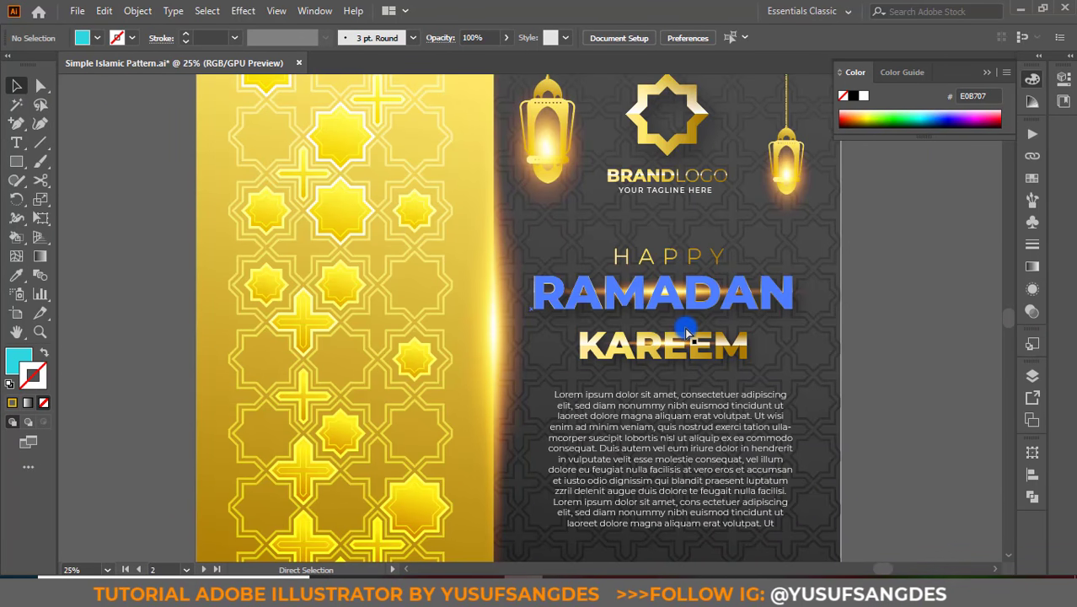
{"action": "left_click_drag", "start_coordinate": [349, 237], "coordinate": [421, 321]}
{"action": "left_click", "coordinate": [368, 154]}
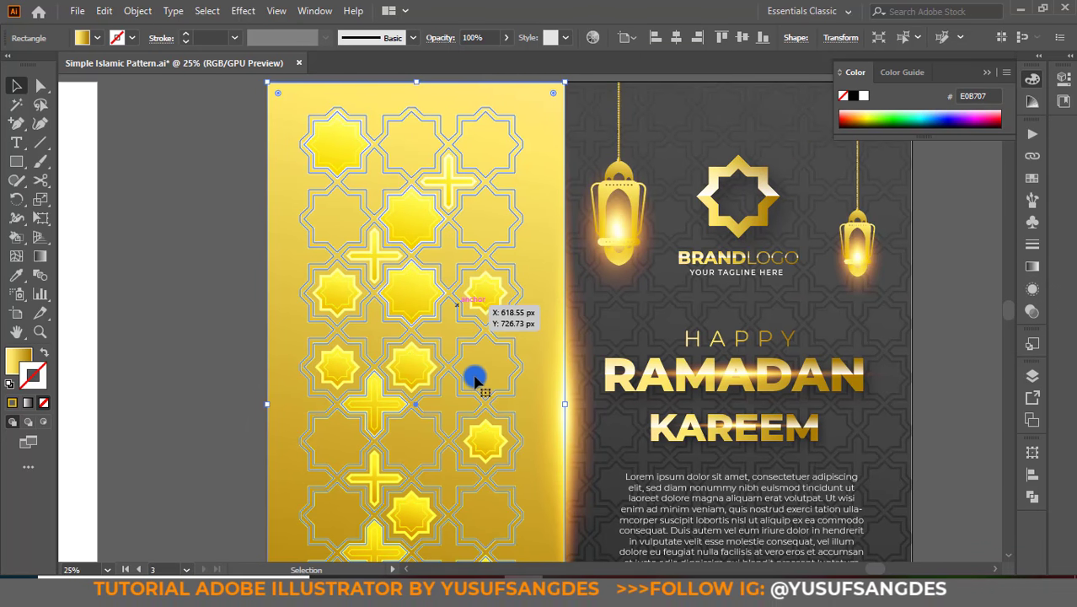
Step: Try shifting the background star pattern group sideways, away from the dark Ramadan Kareem panel
{"action": "scroll", "coordinate": [464, 366], "scroll_direction": "down", "scroll_amount": 4}
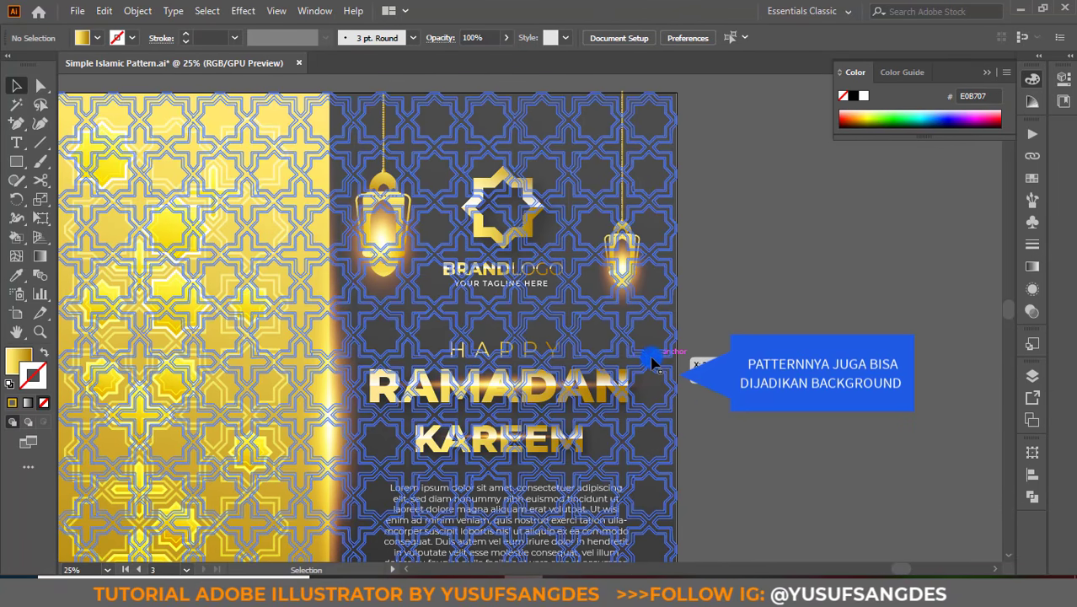
{"action": "left_click_drag", "start_coordinate": [652, 362], "coordinate": [921, 350]}
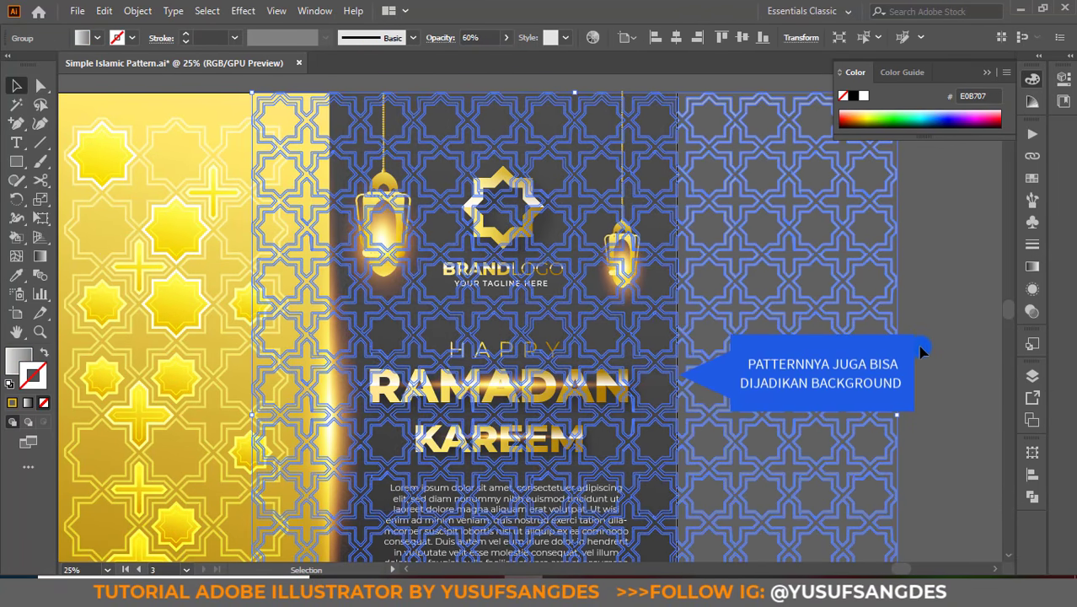
{"action": "left_click", "coordinate": [921, 350]}
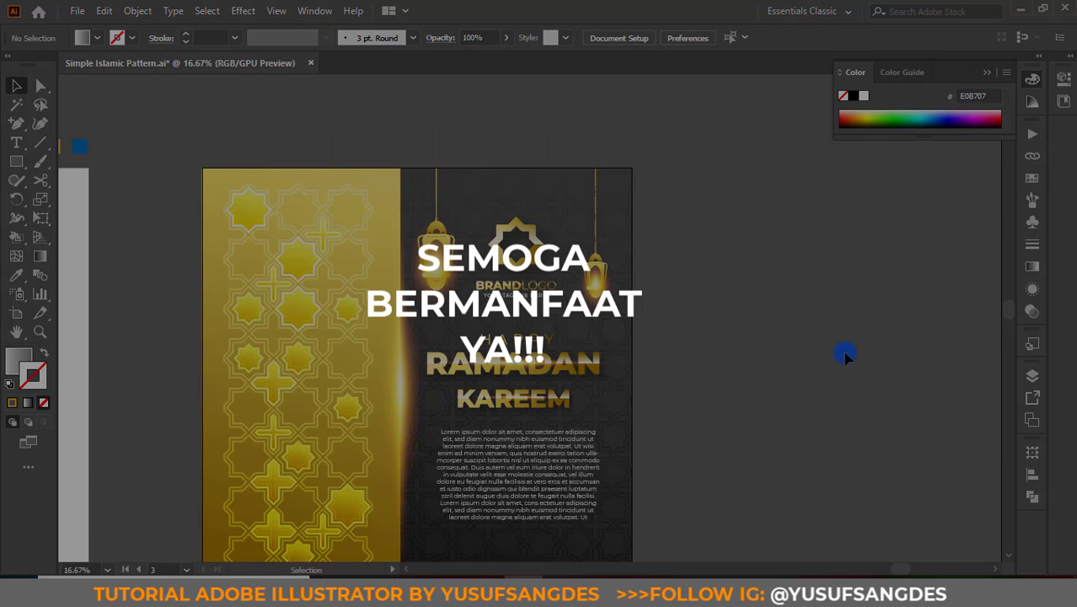
Step: Return past the greeting designs to the artboard with the four pattern variations and review them
{"action": "left_click_drag", "start_coordinate": [369, 270], "coordinate": [799, 258]}
{"action": "left_click_drag", "start_coordinate": [377, 230], "coordinate": [643, 206]}
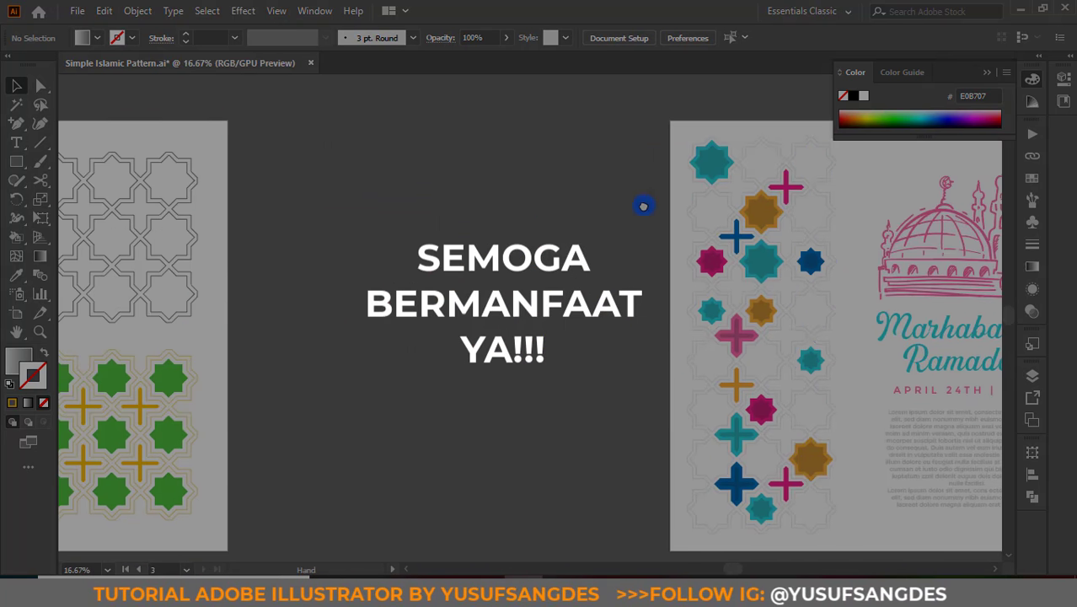
{"action": "left_click_drag", "start_coordinate": [313, 222], "coordinate": [713, 208]}
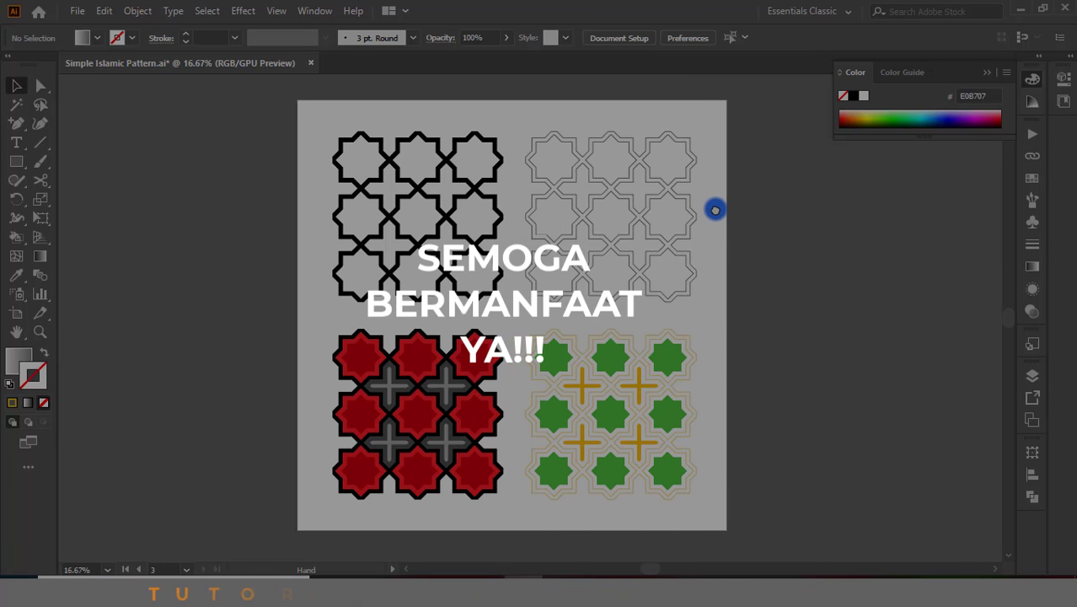